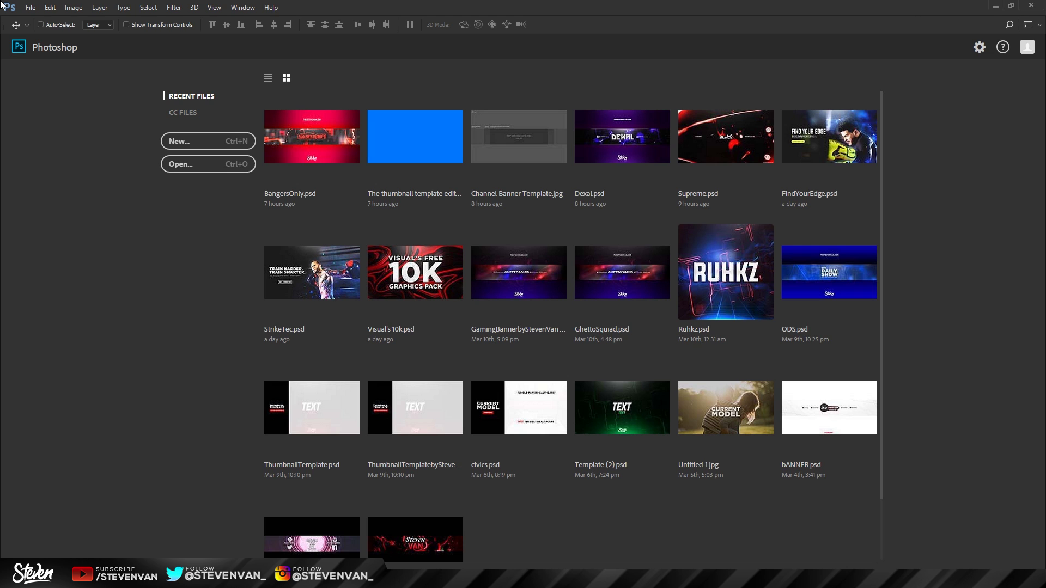
Start a new document and enter a width of 3000 px and a height of 1500 px.
{"action": "left_click", "coordinate": [198, 146]}
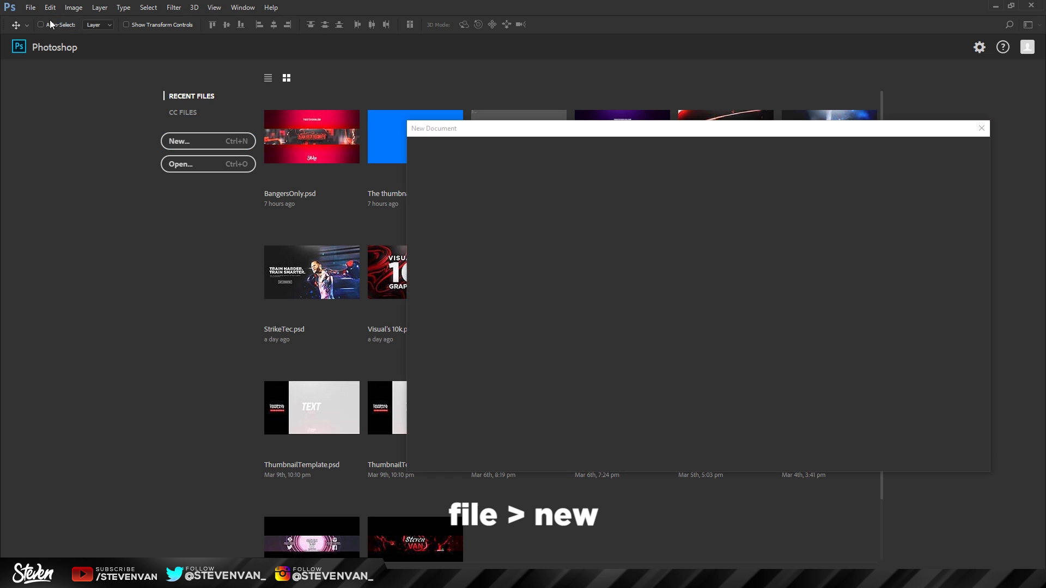
{"action": "left_click_drag", "start_coordinate": [441, 126], "coordinate": [271, 96]}
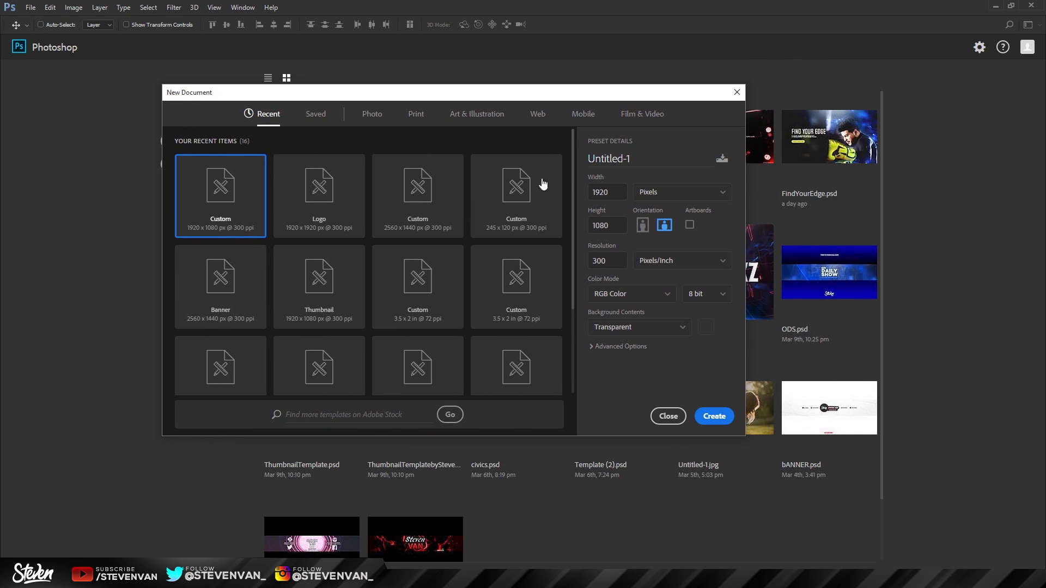
{"action": "double_click", "coordinate": [614, 193]}
{"action": "type", "text": "300"}
{"action": "type", "text": "0"}
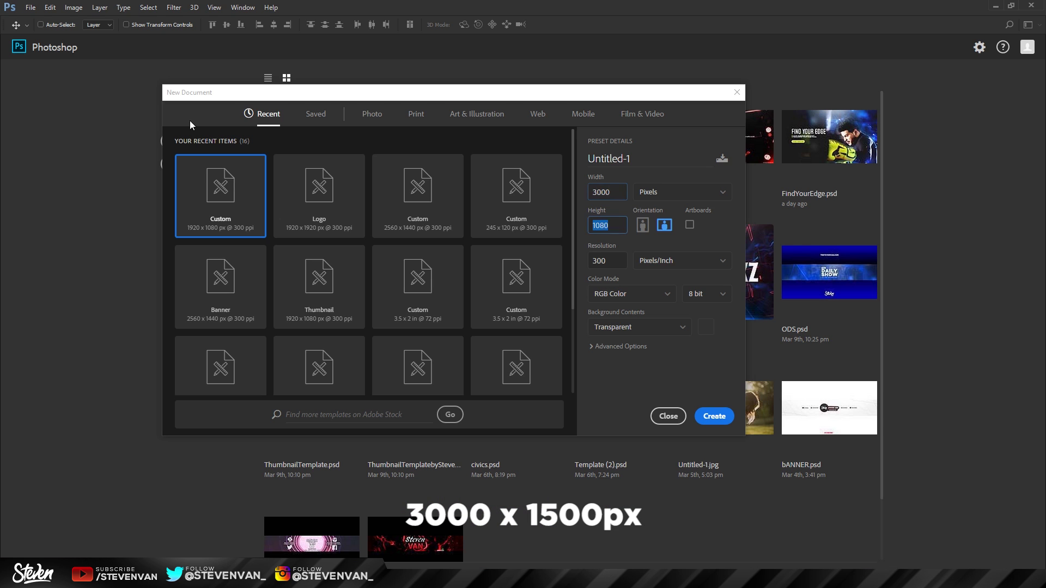
{"action": "key", "text": "Tab"}
{"action": "key", "text": "Tab"}
{"action": "type", "text": "1500"}
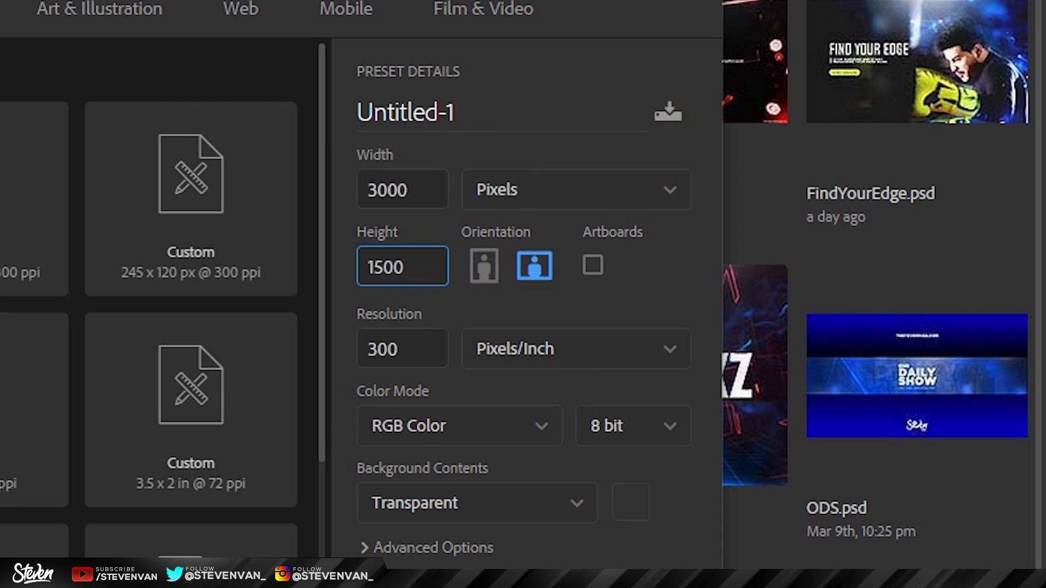
{"action": "key", "text": "Tab"}
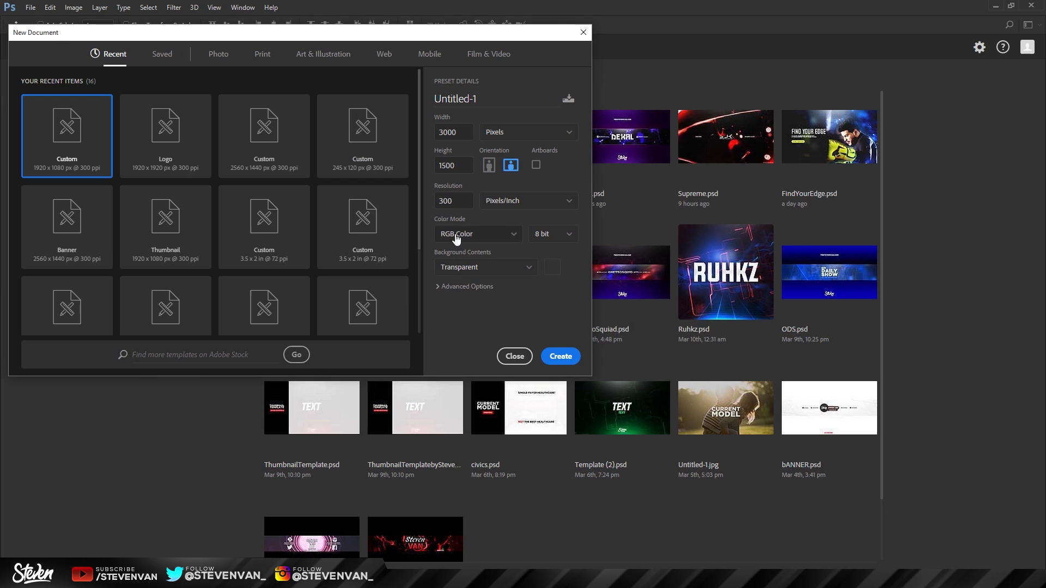
Keep RGB Color as the colour mode and create the 3000 × 1500 px document.
{"action": "left_click", "coordinate": [456, 235]}
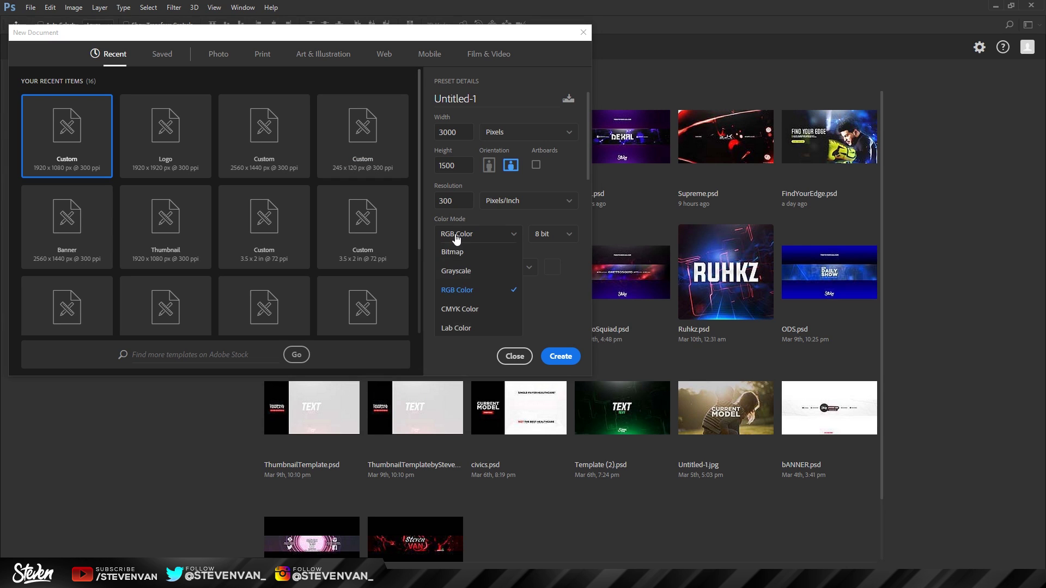
{"action": "left_click", "coordinate": [456, 235]}
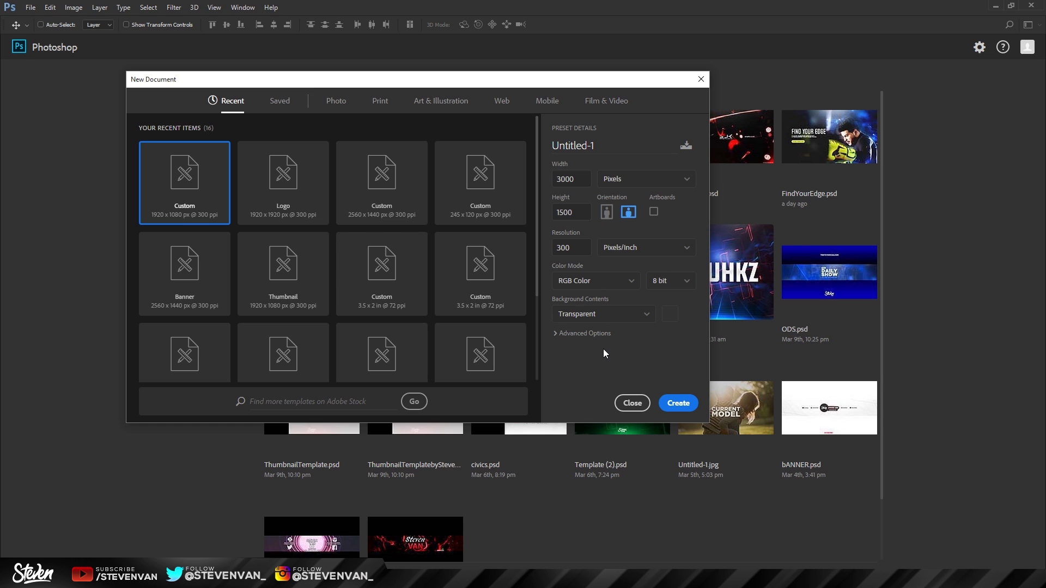
{"action": "left_click", "coordinate": [678, 403]}
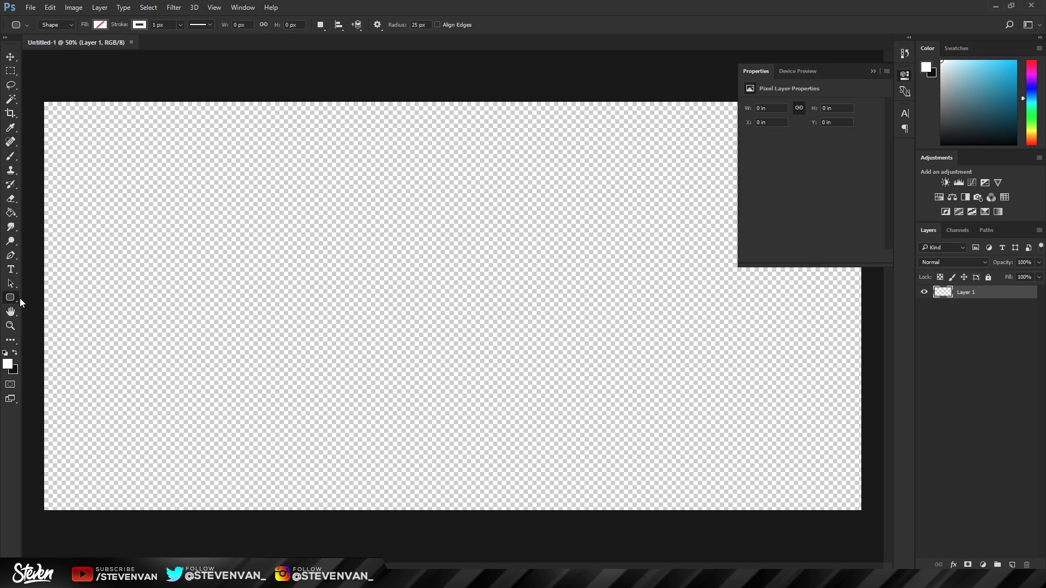
Draw a rectangle covering the whole canvas and fill it with black.
{"action": "right_click", "coordinate": [10, 298]}
{"action": "left_click", "coordinate": [38, 299]}
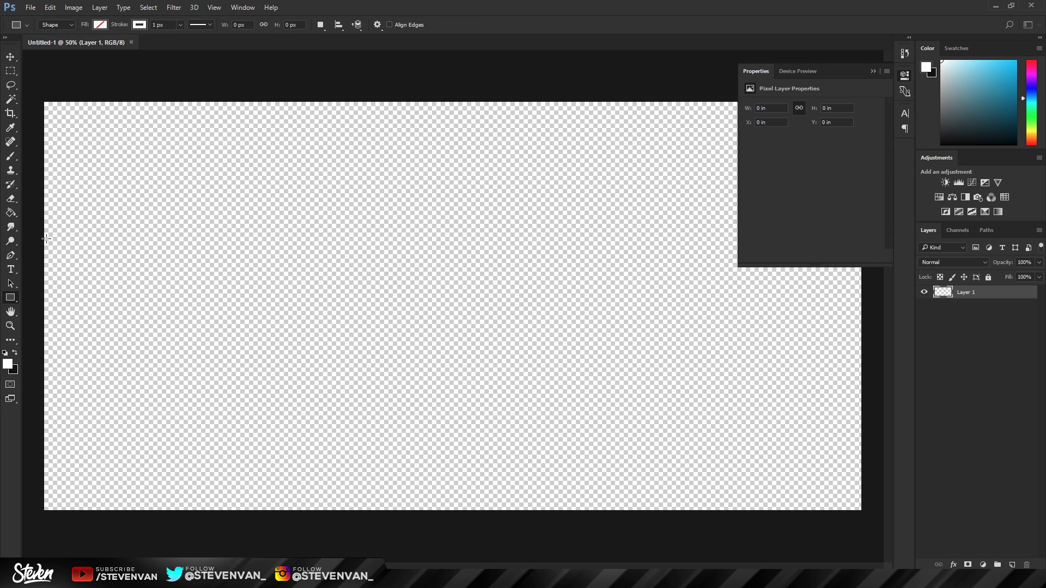
{"action": "left_click", "coordinate": [16, 352]}
{"action": "left_click_drag", "start_coordinate": [35, 79], "coordinate": [883, 543]}
{"action": "left_click", "coordinate": [100, 25]}
{"action": "left_click", "coordinate": [49, 80]}
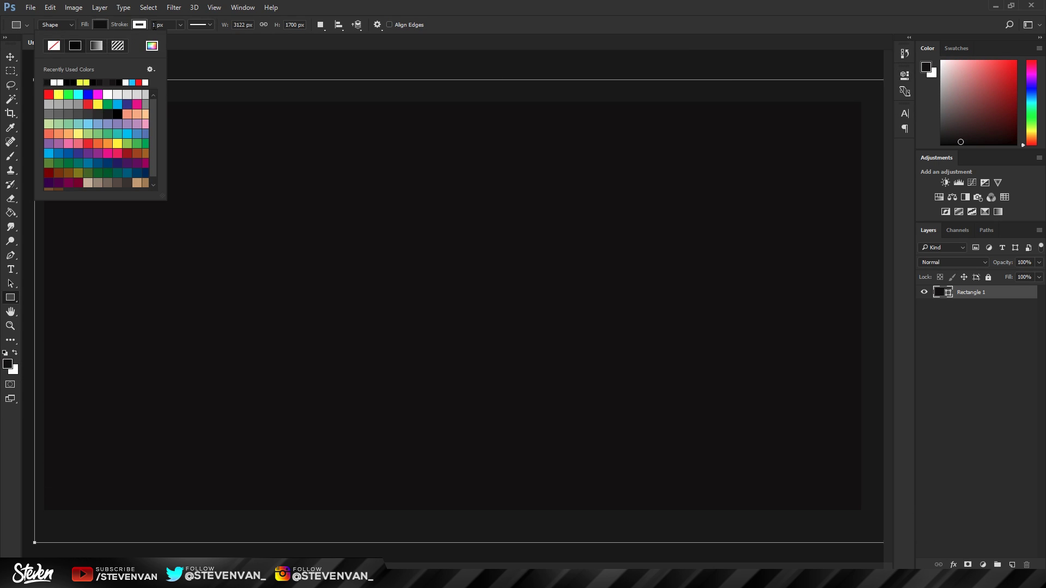
{"action": "left_click", "coordinate": [139, 24]}
Add a new empty layer above the rectangle, then reselect Rectangle 1.
{"action": "key", "text": "v"}
{"action": "left_click", "coordinate": [1012, 565]}
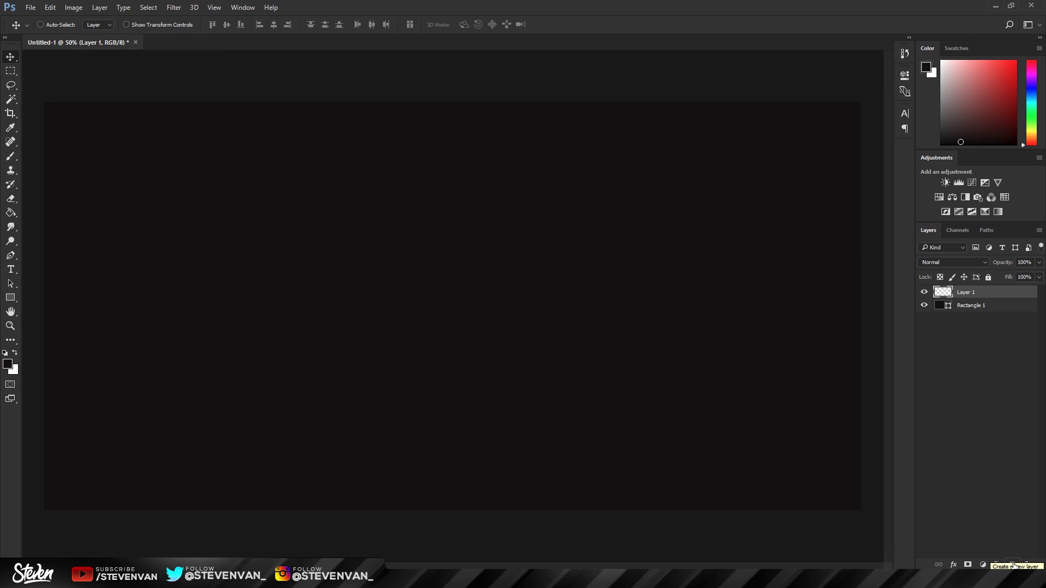
{"action": "key", "text": "z"}
{"action": "left_click_drag", "start_coordinate": [250, 290], "coordinate": [294, 317]}
{"action": "left_click_drag", "start_coordinate": [488, 259], "coordinate": [469, 272]}
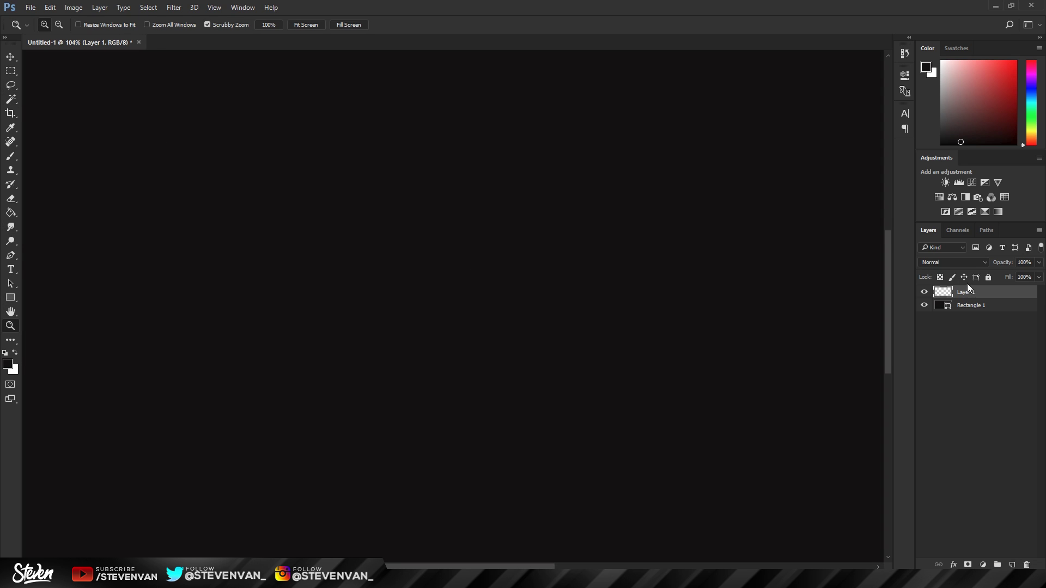
{"action": "left_click", "coordinate": [971, 305]}
Zoom out and try Dark Gray, then Light Gray, as the pasteboard colour.
{"action": "left_click_drag", "start_coordinate": [398, 314], "coordinate": [289, 345]}
{"action": "right_click", "coordinate": [702, 132]}
{"action": "left_click", "coordinate": [747, 163]}
{"action": "right_click", "coordinate": [418, 116]}
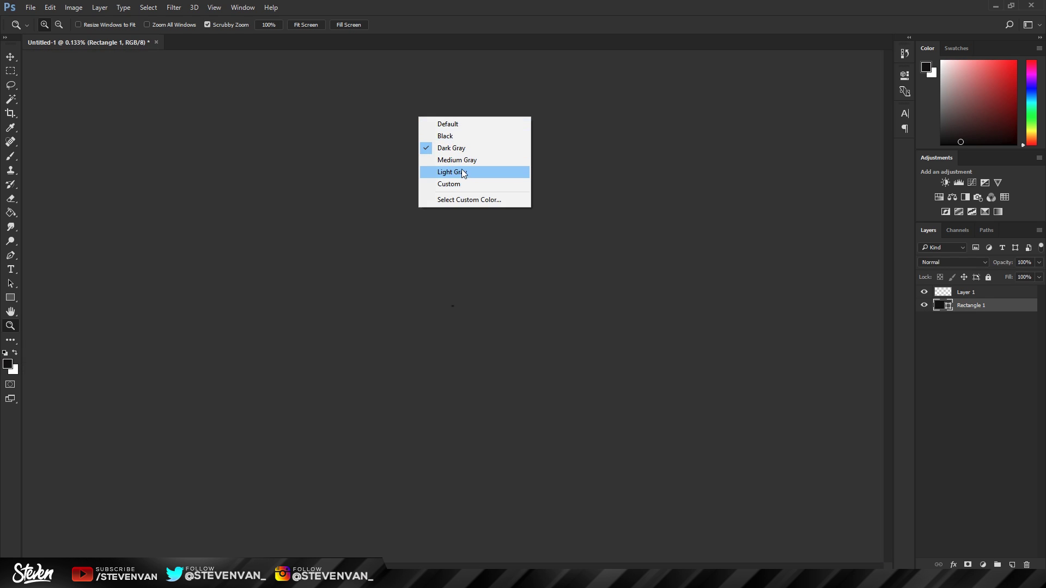
{"action": "left_click", "coordinate": [462, 171]}
{"action": "left_click_drag", "start_coordinate": [445, 211], "coordinate": [586, 156]}
Cycle the pasteboard through Black and Dark Gray, settle on Light Gray, and zoom in.
{"action": "right_click", "coordinate": [586, 156]}
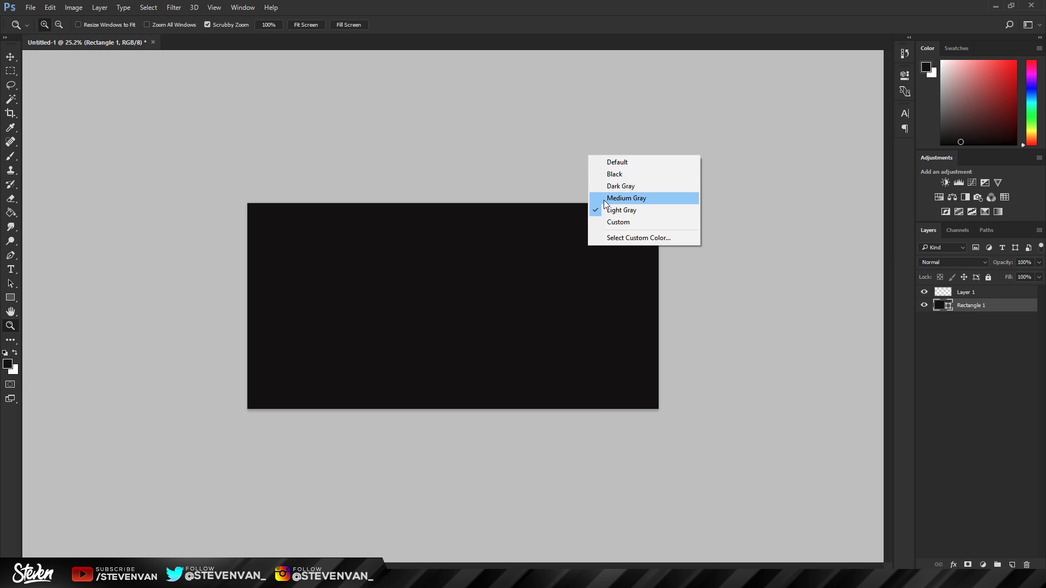
{"action": "left_click", "coordinate": [610, 175]}
{"action": "right_click", "coordinate": [614, 169]}
{"action": "left_click", "coordinate": [645, 199]}
{"action": "right_click", "coordinate": [638, 170]}
{"action": "left_click", "coordinate": [664, 227]}
{"action": "left_click_drag", "start_coordinate": [458, 224], "coordinate": [485, 187]}
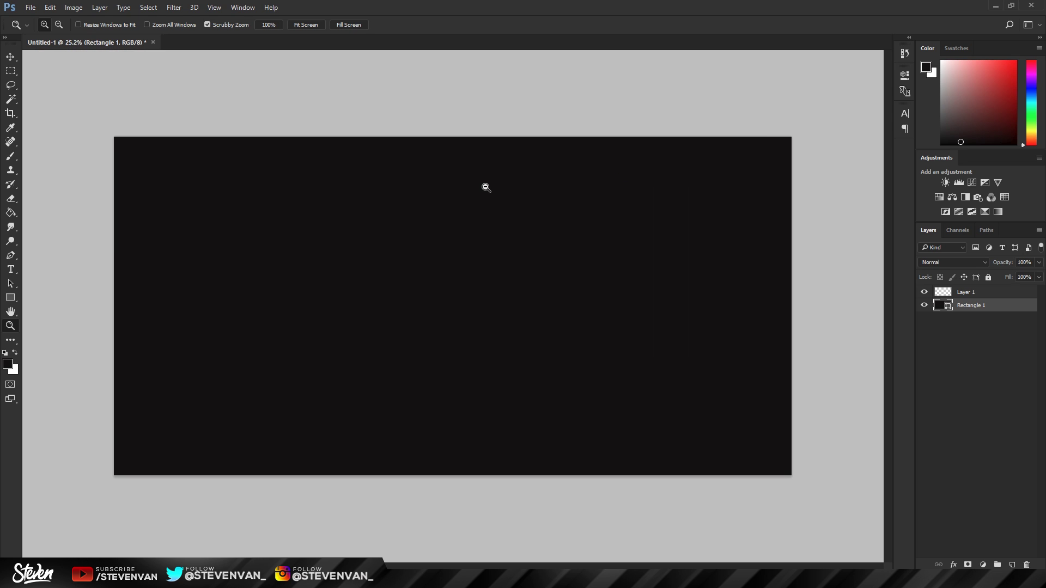
{"action": "left_click", "coordinate": [10, 269]}
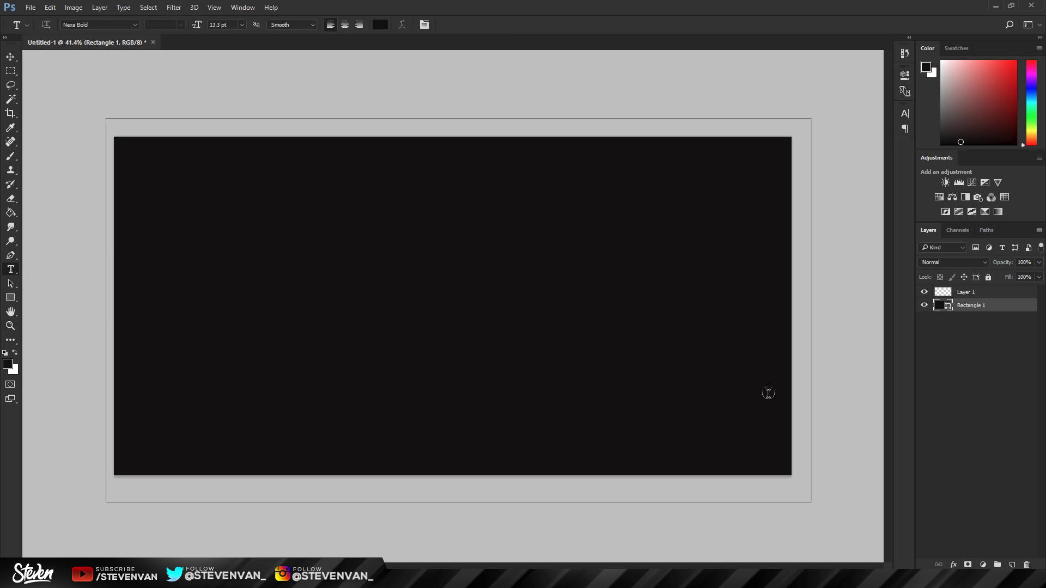
Delete the empty Layer 1 and paste a white S in GoGoPosterPunch Regular near the canvas centre.
{"action": "key", "text": "ctrl+shift+alt+n"}
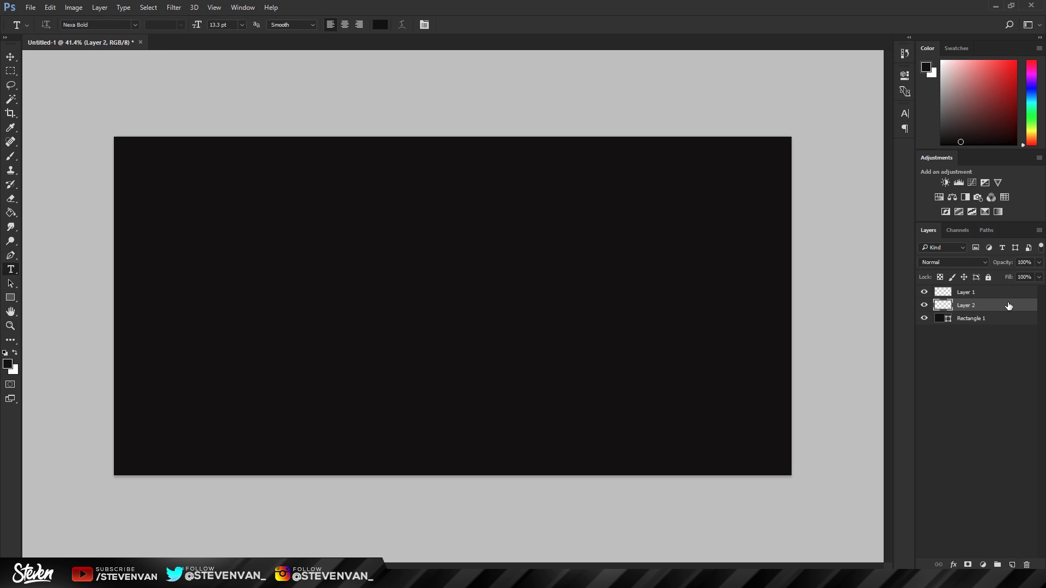
{"action": "left_click", "coordinate": [990, 296]}
{"action": "key", "text": "Delete"}
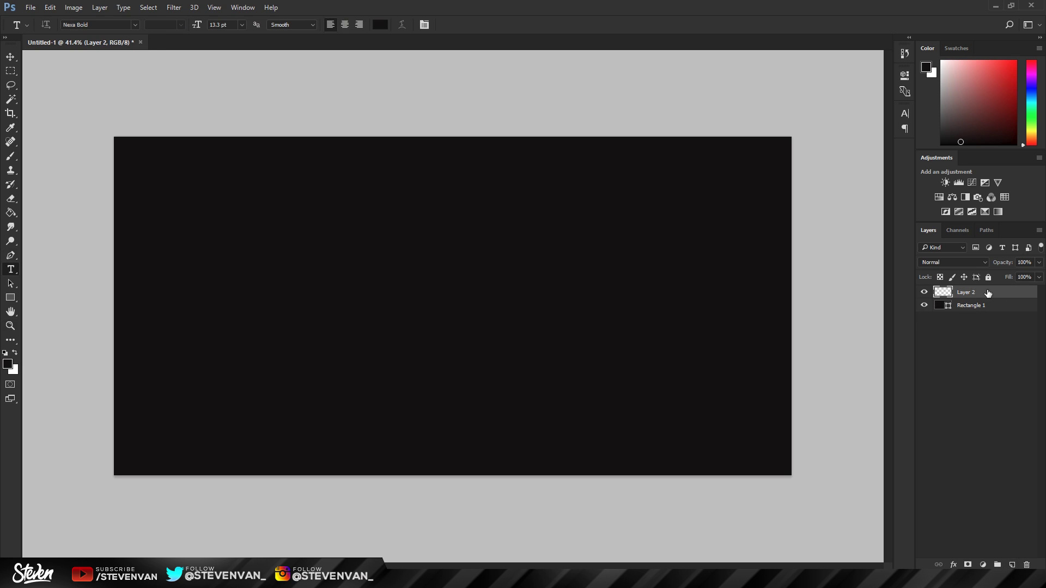
{"action": "left_click", "coordinate": [452, 311]}
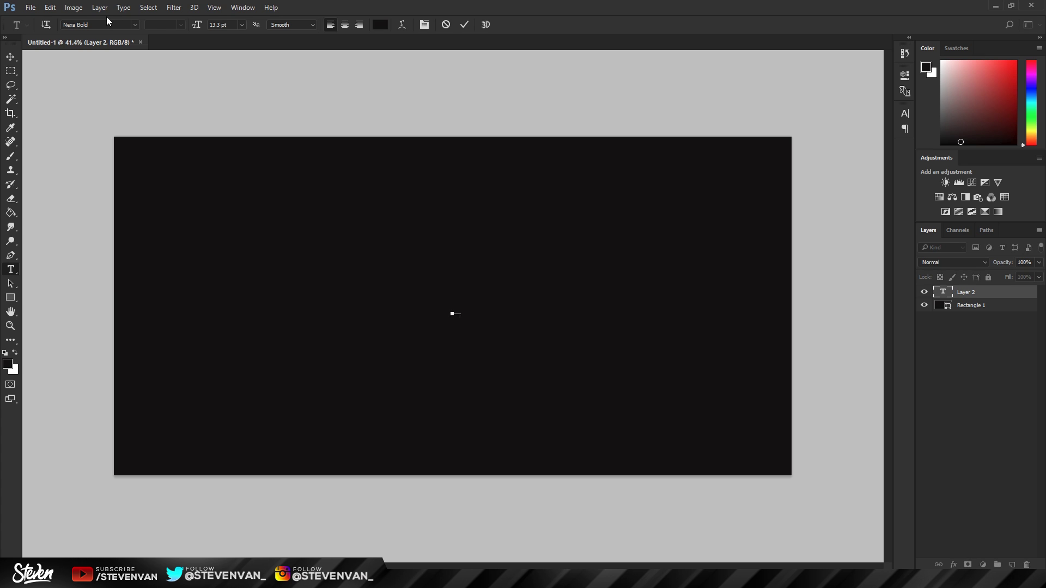
{"action": "type", "text": "DOWNLOAD HERE: dafont.com/gogoposterpunch"}
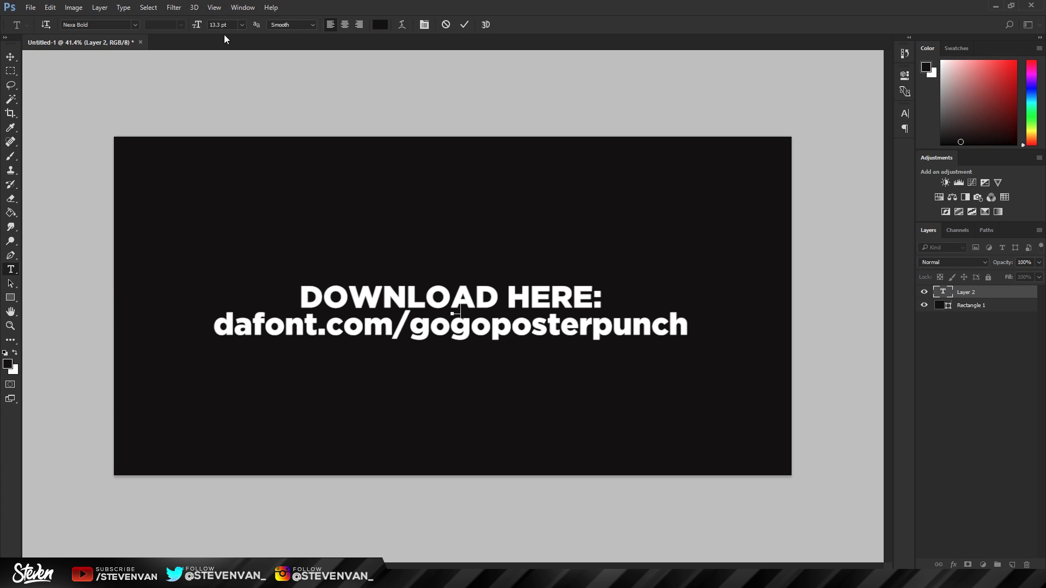
{"action": "left_click", "coordinate": [380, 25]}
{"action": "left_click", "coordinate": [388, 165]}
{"action": "key", "text": "Return"}
{"action": "left_click", "coordinate": [108, 26]}
{"action": "type", "text": "GOGO"}
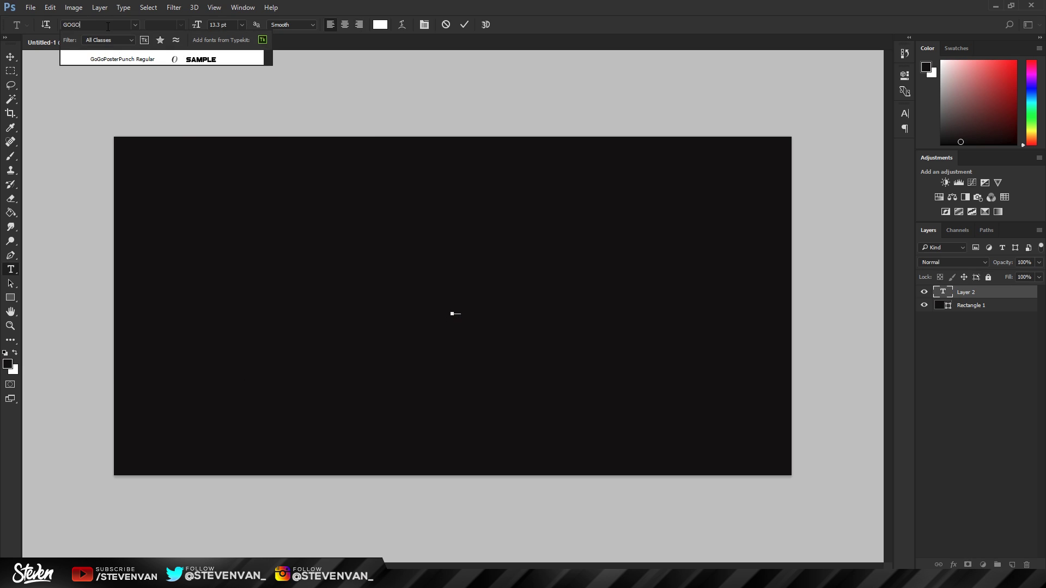
{"action": "left_click", "coordinate": [110, 57]}
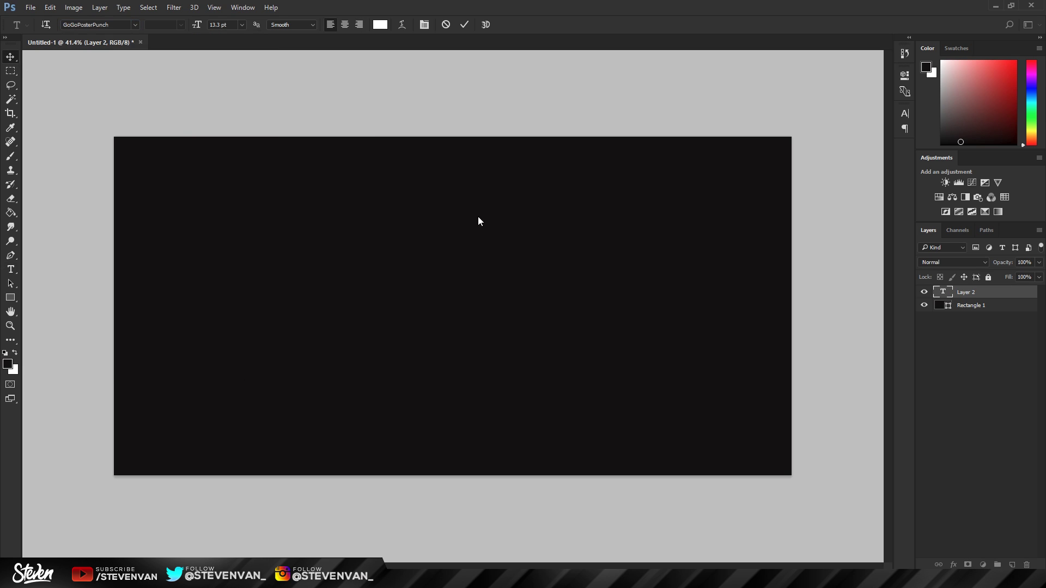
{"action": "key", "text": "ctrl+Return"}
Enlarge the S proportionally with Free Transform and set its colour to ffffff.
{"action": "key", "text": "ctrl+t"}
{"action": "left_click_drag", "start_coordinate": [398, 279], "coordinate": [673, 402]}
{"action": "key", "text": "Return"}
{"action": "left_click", "coordinate": [10, 269]}
{"action": "left_click", "coordinate": [380, 24]}
{"action": "type", "text": "ffffff"}
{"action": "key", "text": "Return"}
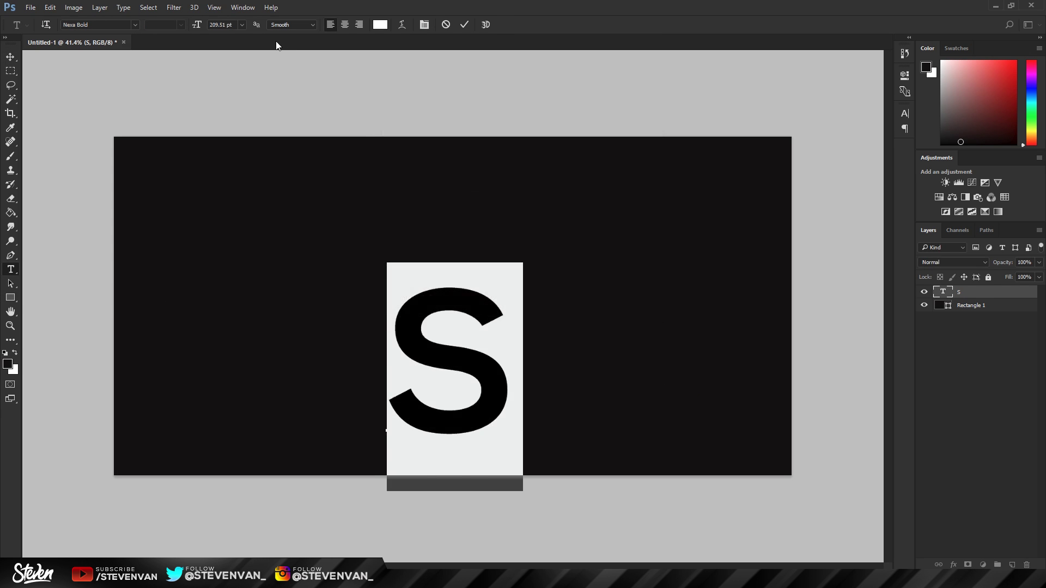
Apply the GoGoPosterPunch font to the S and move it up on the canvas.
{"action": "left_click", "coordinate": [82, 25]}
{"action": "type", "text": "GOGO"}
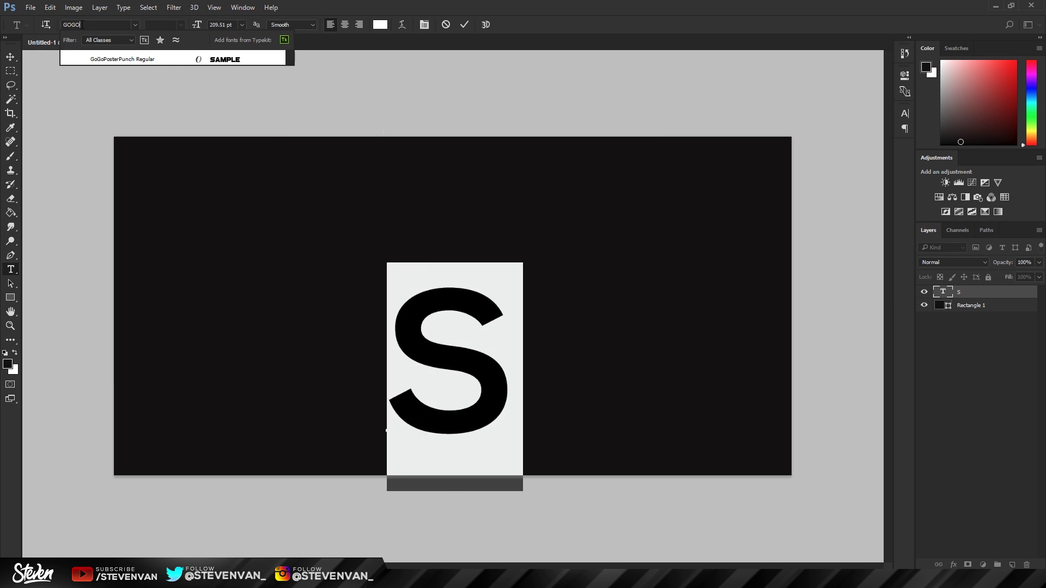
{"action": "key", "text": "Return"}
{"action": "key", "text": "ctrl+Return"}
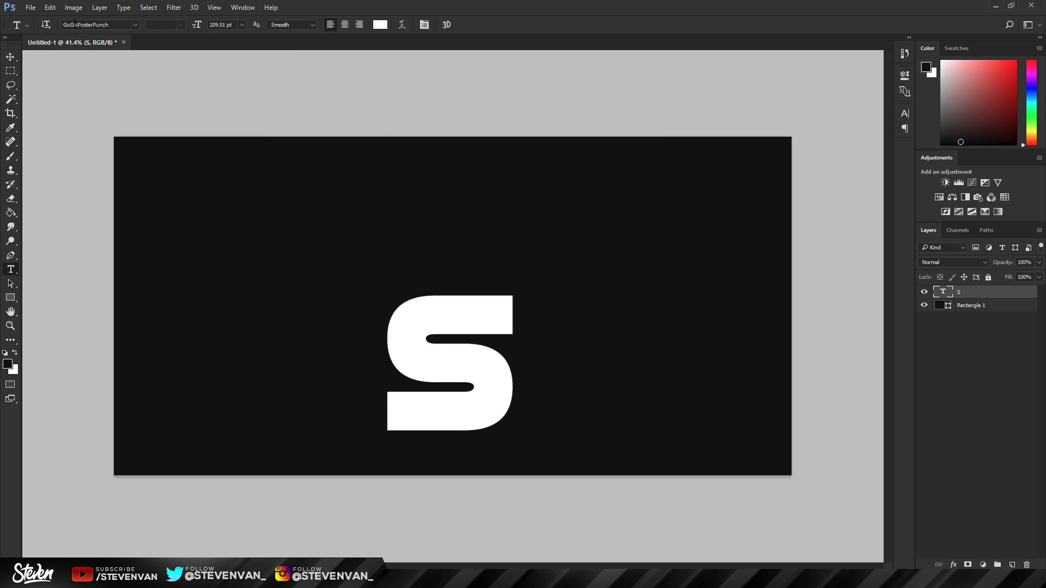
{"action": "left_click", "coordinate": [15, 60]}
{"action": "left_click_drag", "start_coordinate": [480, 256], "coordinate": [452, 227]}
Centre the S horizontally and vertically on the canvas and add an empty layer above it.
{"action": "key", "text": "ctrl+a"}
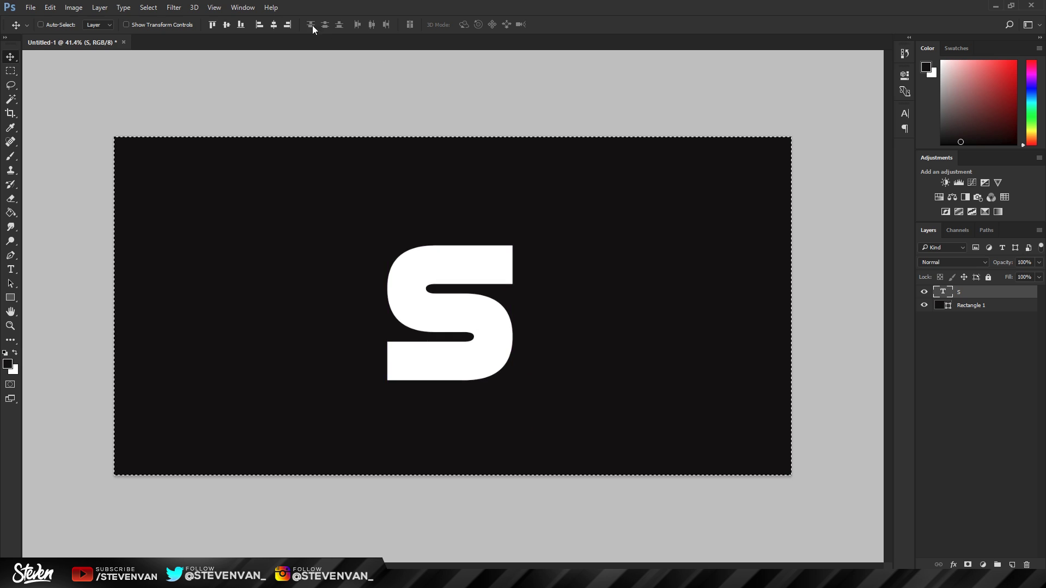
{"action": "left_click", "coordinate": [270, 24]}
{"action": "left_click", "coordinate": [227, 24]}
{"action": "key", "text": "ctrl+d"}
{"action": "scroll", "coordinate": [450, 196], "scroll_direction": "up", "scroll_amount": 3}
{"action": "scroll", "coordinate": [500, 289], "scroll_direction": "down", "scroll_amount": 3}
{"action": "scroll", "coordinate": [501, 347], "scroll_direction": "up", "scroll_amount": 1}
{"action": "left_click", "coordinate": [1012, 565]}
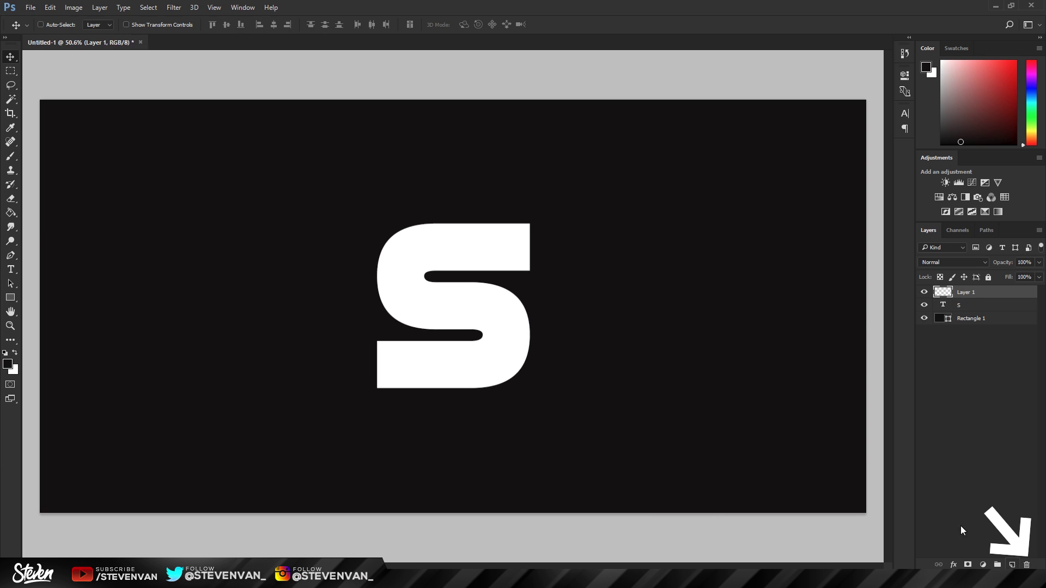
{"action": "scroll", "coordinate": [379, 345], "scroll_direction": "up", "scroll_amount": 1}
{"action": "scroll", "coordinate": [380, 346], "scroll_direction": "up", "scroll_amount": 1}
Pen-trace the lower piece's top edge, around the notch's rounded end, to the S's right edge.
{"action": "left_click", "coordinate": [10, 255]}
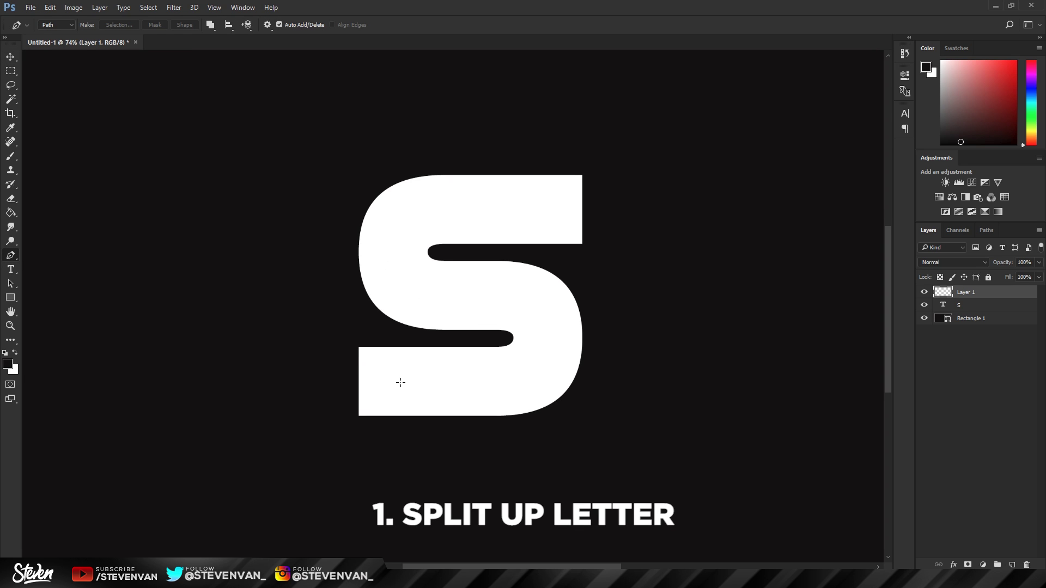
{"action": "scroll", "coordinate": [450, 374], "scroll_direction": "up", "scroll_amount": 3}
{"action": "scroll", "coordinate": [413, 343], "scroll_direction": "up", "scroll_amount": 1}
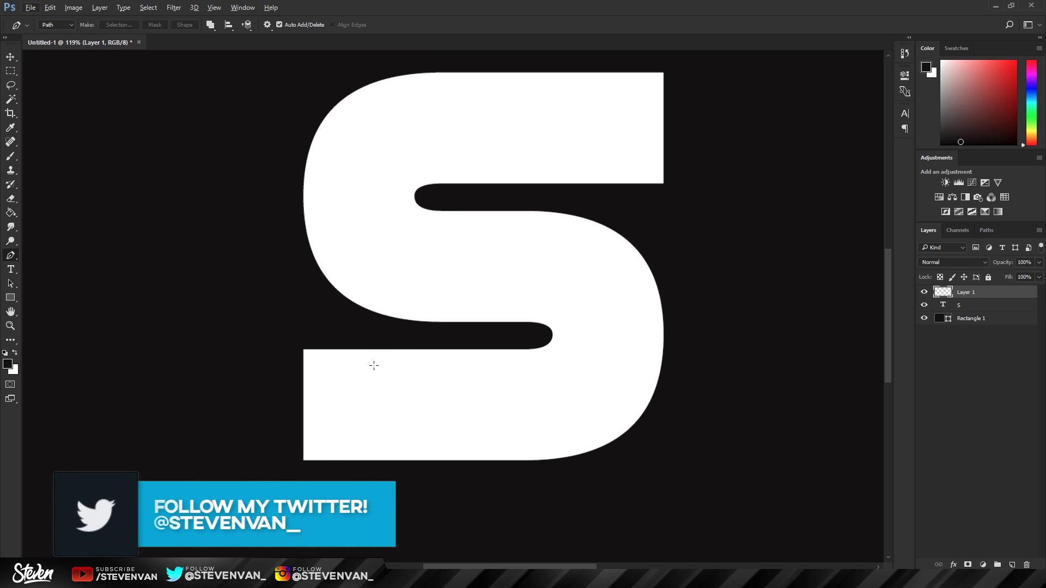
{"action": "scroll", "coordinate": [329, 333], "scroll_direction": "up", "scroll_amount": 2}
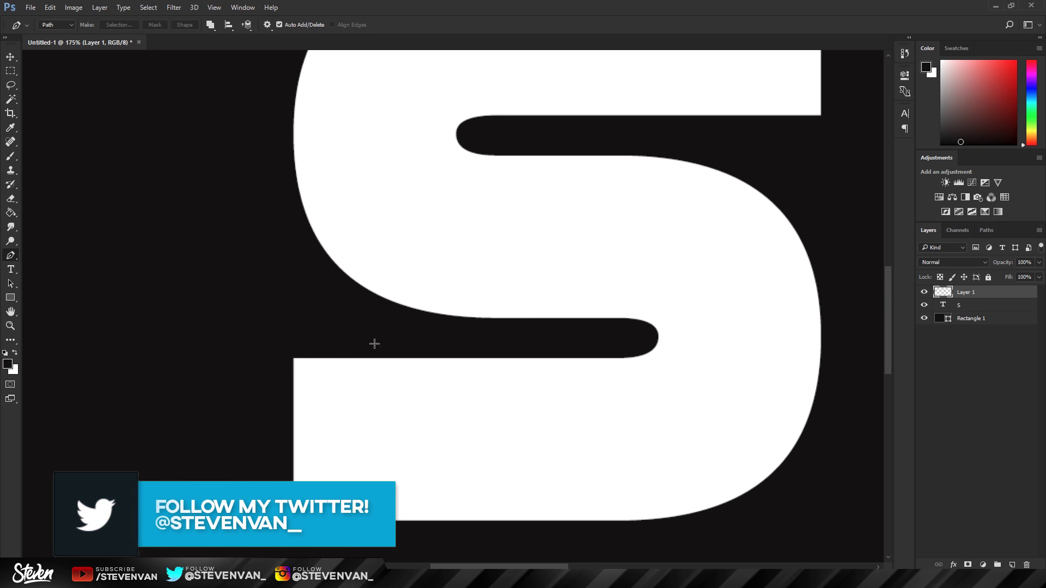
{"action": "left_click", "coordinate": [293, 358]}
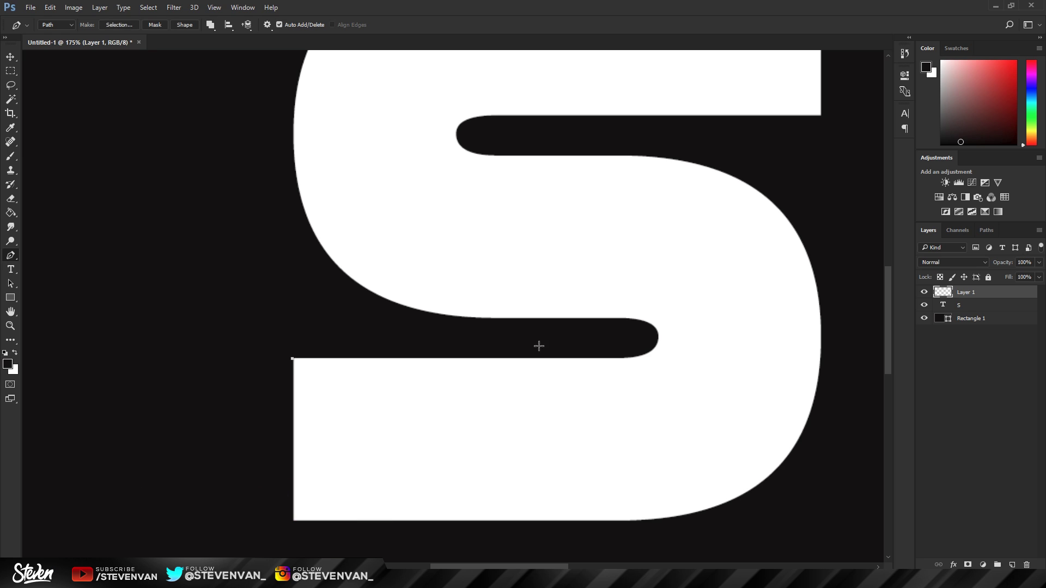
{"action": "left_click_drag", "start_coordinate": [632, 359], "coordinate": [658, 343]}
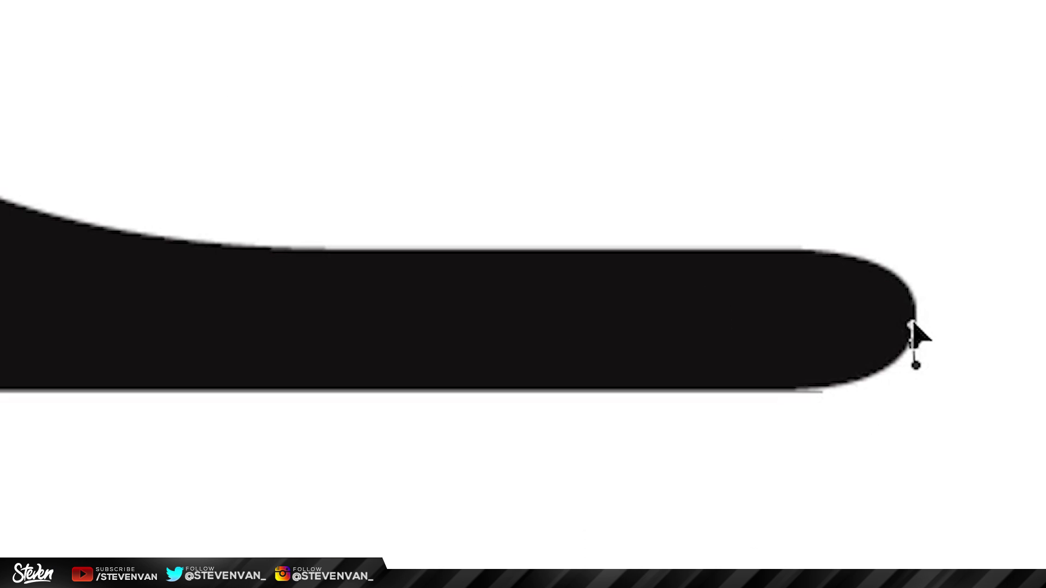
{"action": "left_click_drag", "start_coordinate": [910, 341], "coordinate": [916, 312]}
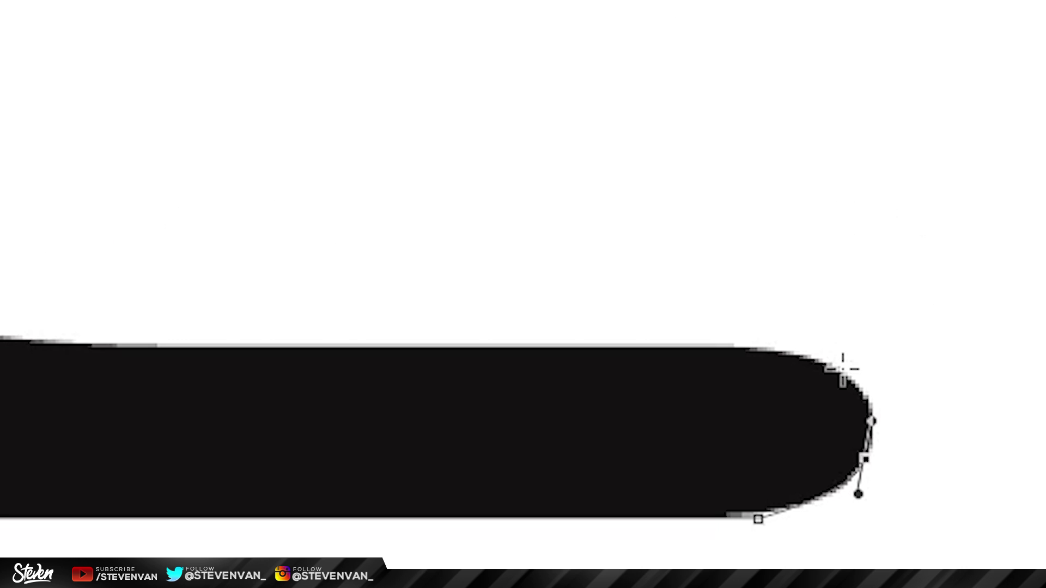
{"action": "left_click_drag", "start_coordinate": [833, 362], "coordinate": [802, 350]}
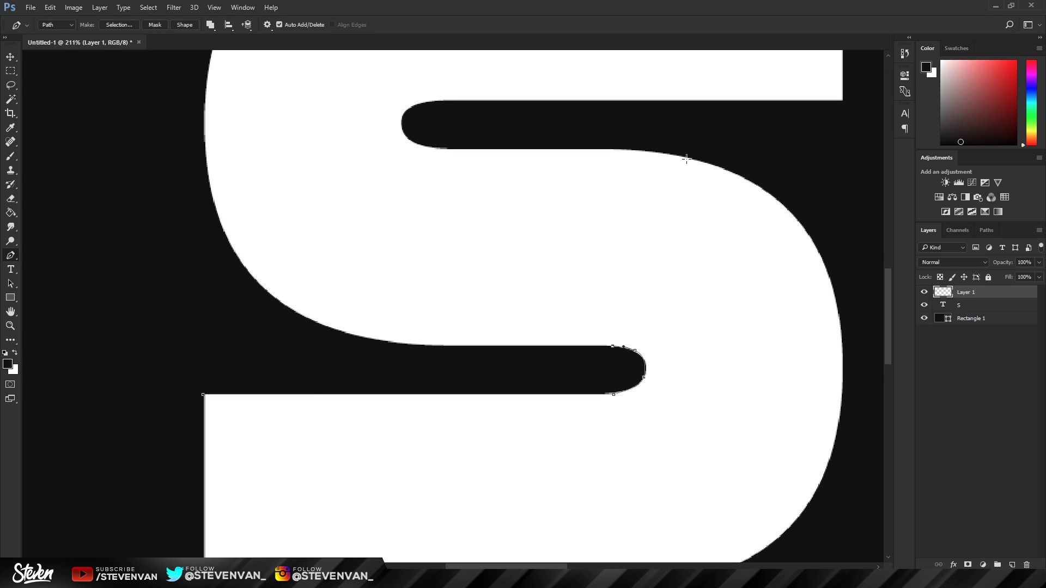
{"action": "scroll", "coordinate": [684, 257], "scroll_direction": "down", "scroll_amount": 3}
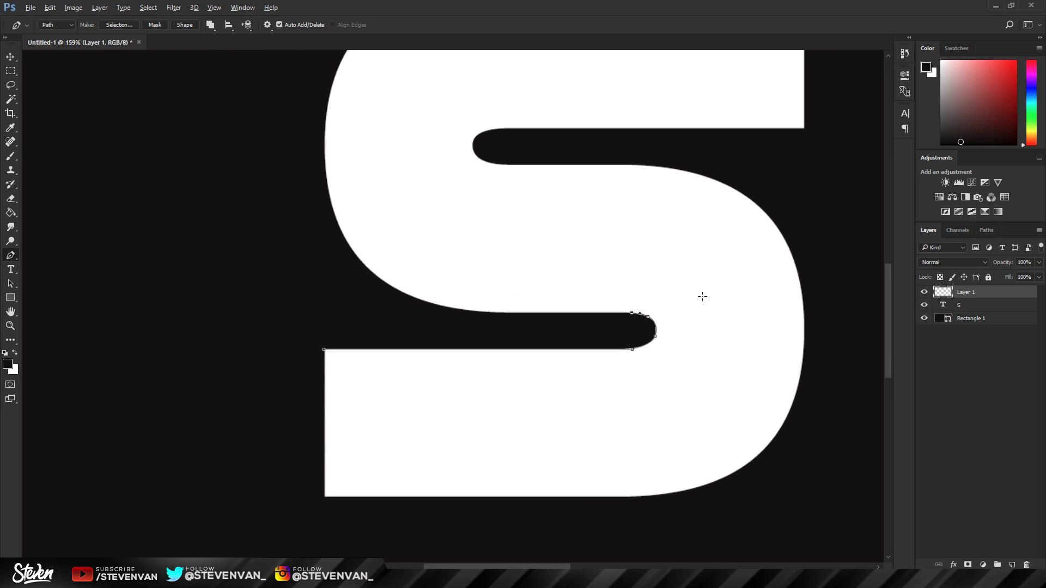
{"action": "left_click", "coordinate": [800, 282]}
{"action": "scroll", "coordinate": [804, 349], "scroll_direction": "down", "scroll_amount": 3}
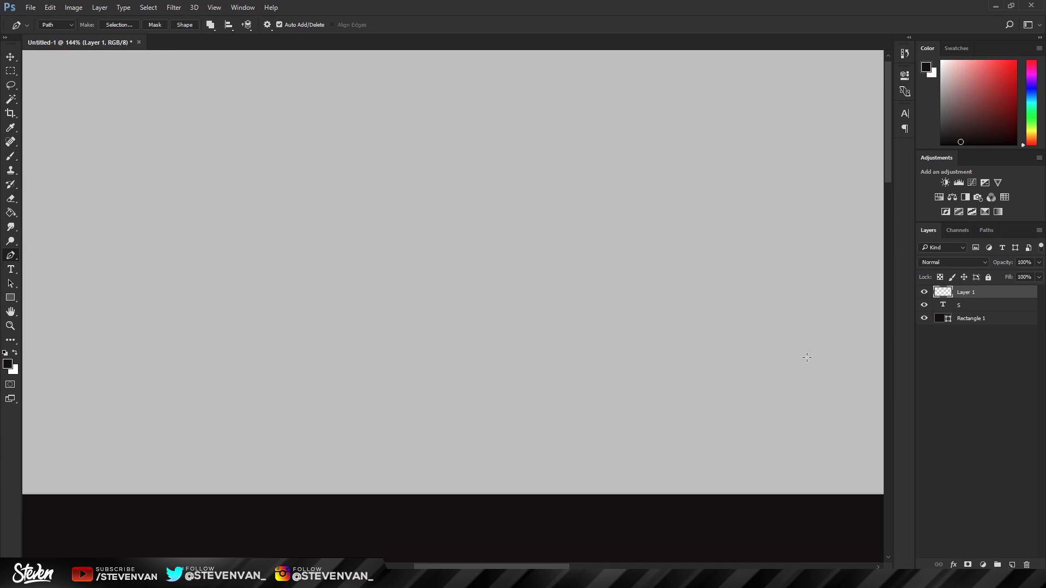
{"action": "scroll", "coordinate": [509, 371], "scroll_direction": "up", "scroll_amount": 4}
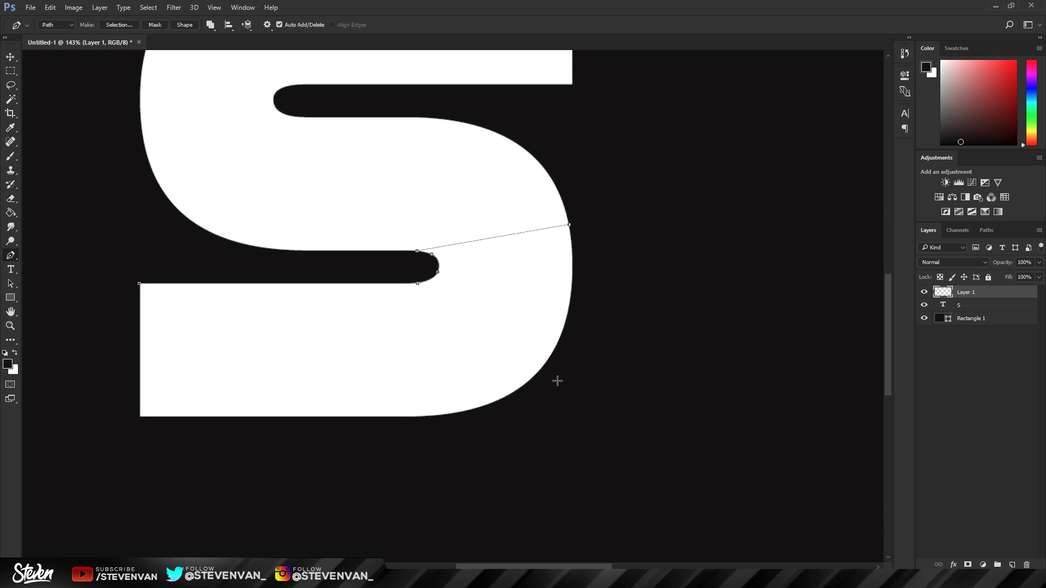
Curve the path down the S's right edge, around the lower bend, and along the bottom.
{"action": "left_click_drag", "start_coordinate": [537, 369], "coordinate": [478, 416]}
{"action": "key", "text": "ctrl+alt+z"}
{"action": "key", "text": "ctrl+alt+z"}
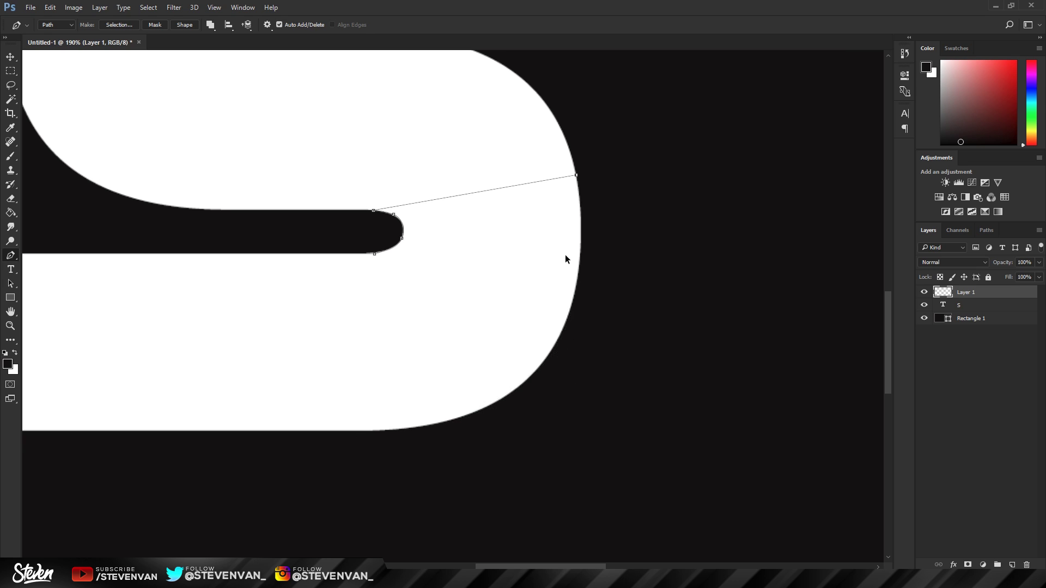
{"action": "left_click_drag", "start_coordinate": [580, 262], "coordinate": [577, 282]}
{"action": "left_click_drag", "start_coordinate": [536, 371], "coordinate": [507, 400]}
{"action": "left_click_drag", "start_coordinate": [381, 432], "coordinate": [297, 435]}
Add the lower-left corner point, close the path at its start, and clear the leftover handle.
{"action": "scroll", "coordinate": [297, 435], "scroll_direction": "down", "scroll_amount": 5}
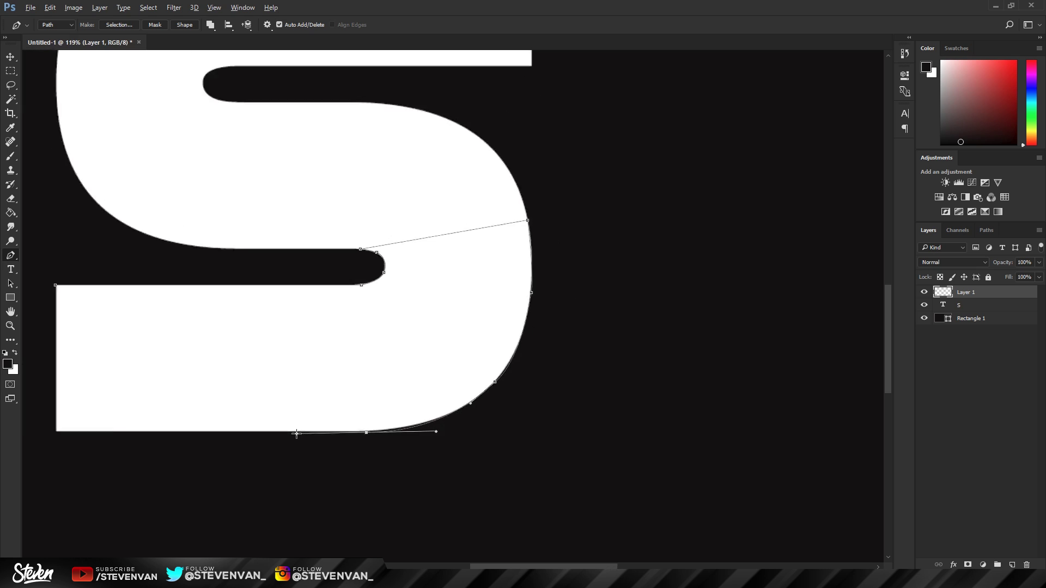
{"action": "scroll", "coordinate": [74, 439], "scroll_direction": "up", "scroll_amount": 3}
{"action": "scroll", "coordinate": [132, 453], "scroll_direction": "up", "scroll_amount": 3}
{"action": "left_click", "coordinate": [155, 426]}
{"action": "left_click", "coordinate": [153, 209]}
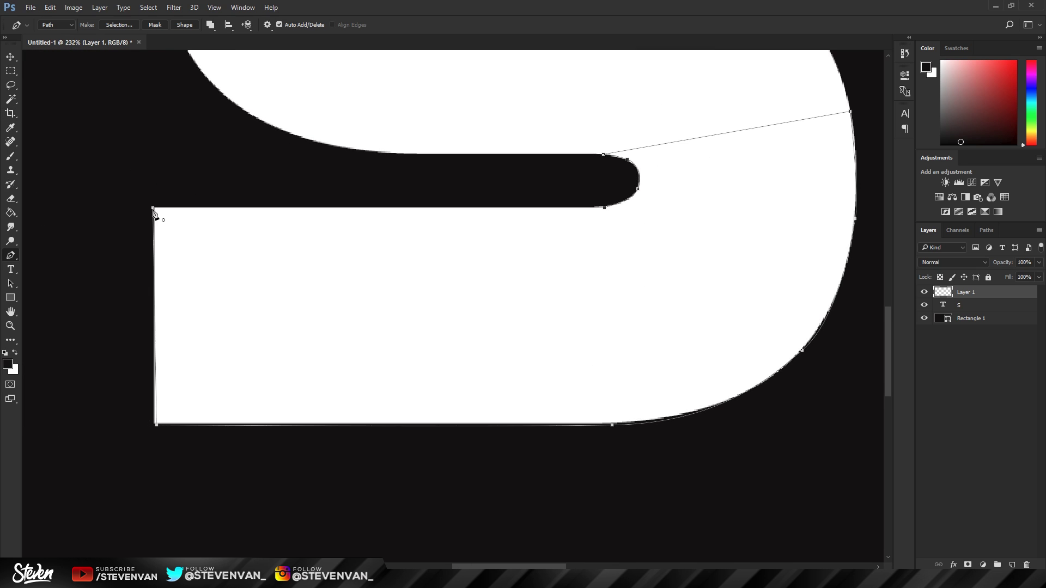
{"action": "left_click", "coordinate": [153, 424]}
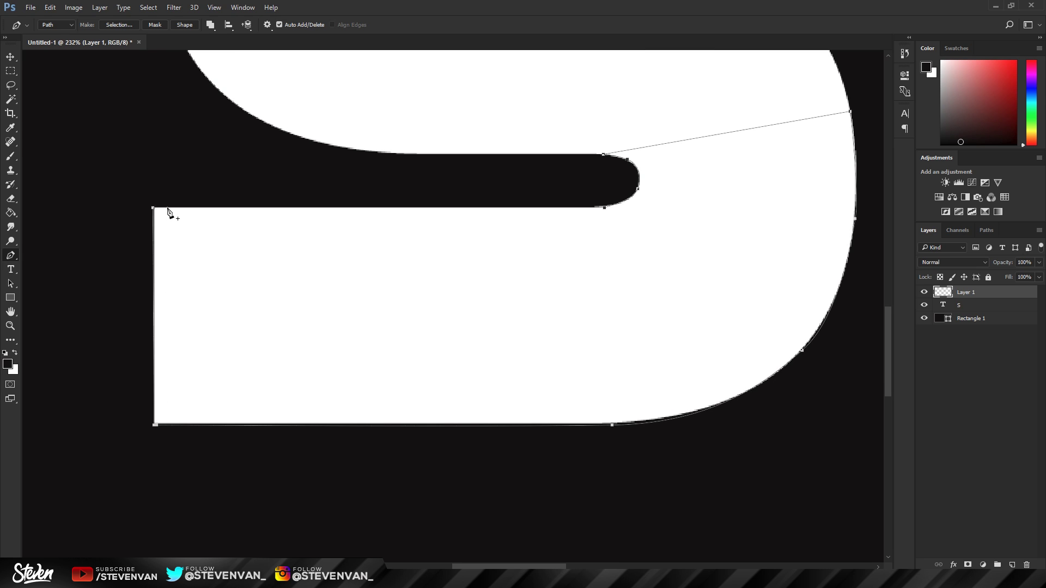
{"action": "scroll", "coordinate": [193, 270], "scroll_direction": "down", "scroll_amount": 5}
{"action": "scroll", "coordinate": [470, 335], "scroll_direction": "up", "scroll_amount": 3}
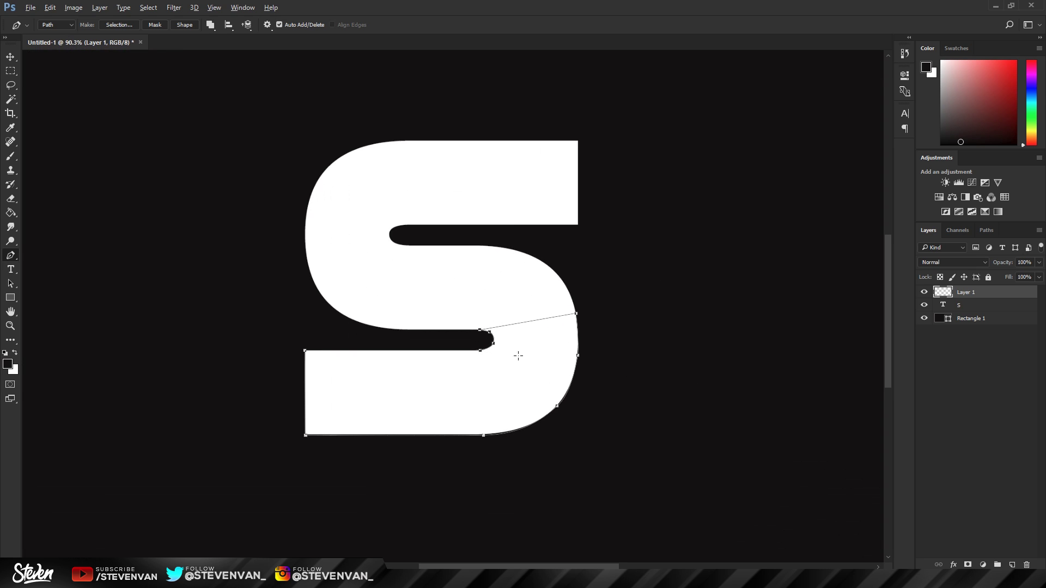
{"action": "scroll", "coordinate": [430, 394], "scroll_direction": "up", "scroll_amount": 2}
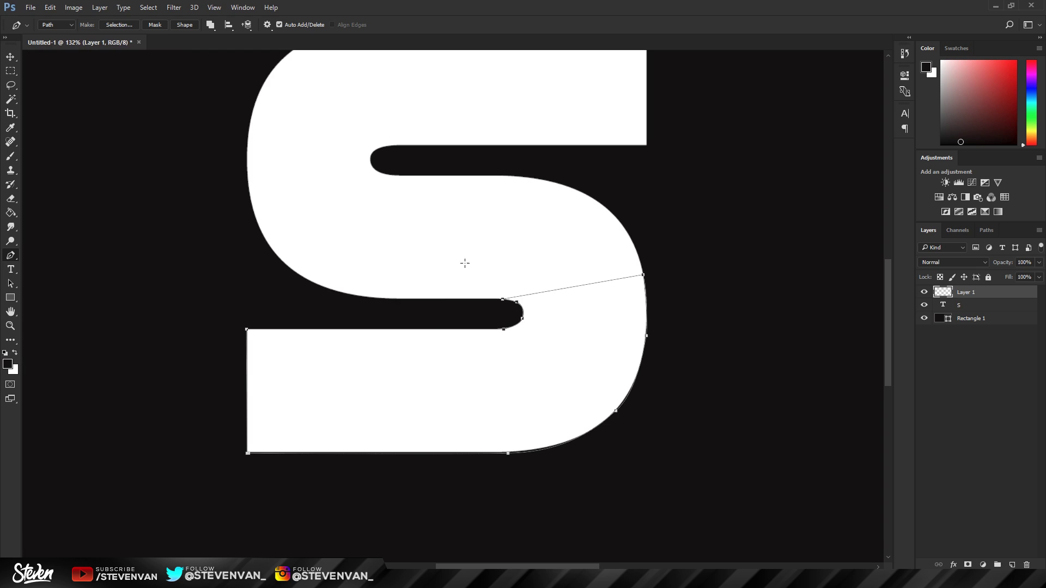
{"action": "right_click", "coordinate": [533, 321]}
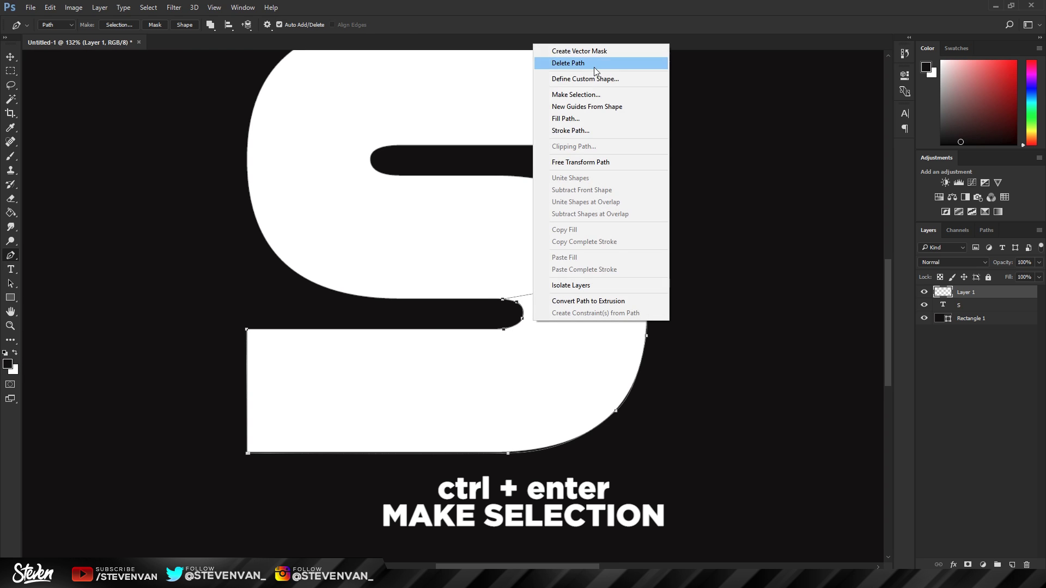
Turn the path into a selection, stroke it 7 px in ff0000 red, and deselect.
{"action": "left_click", "coordinate": [684, 331]}
{"action": "key", "text": "ctrl+Return"}
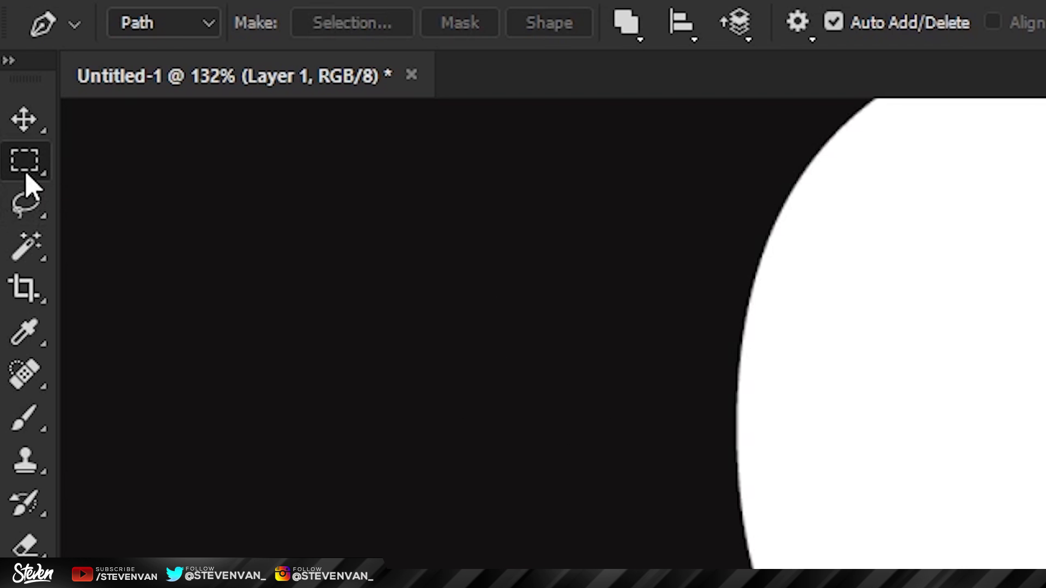
{"action": "left_click", "coordinate": [10, 75]}
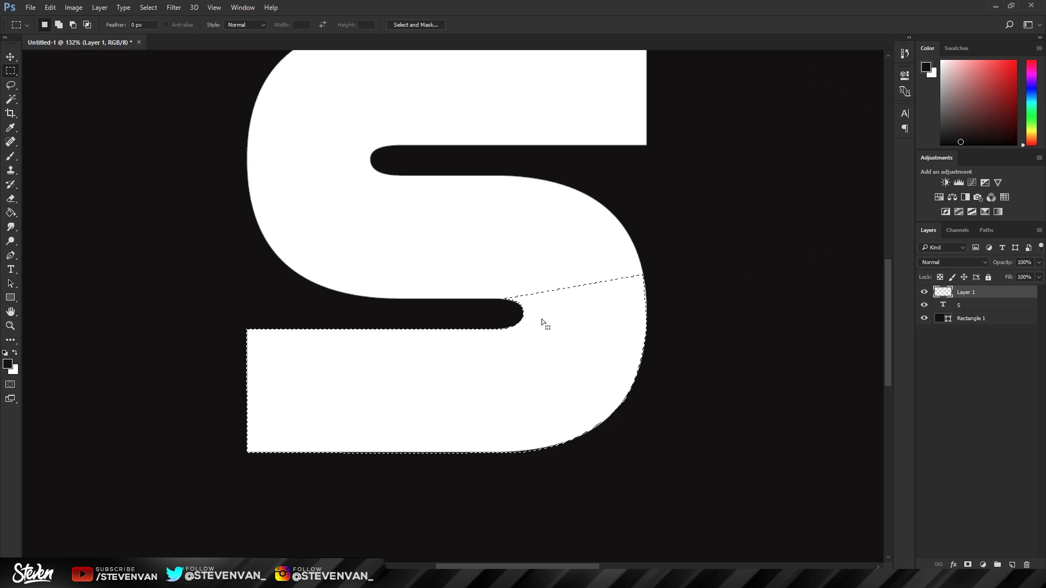
{"action": "right_click", "coordinate": [543, 319]}
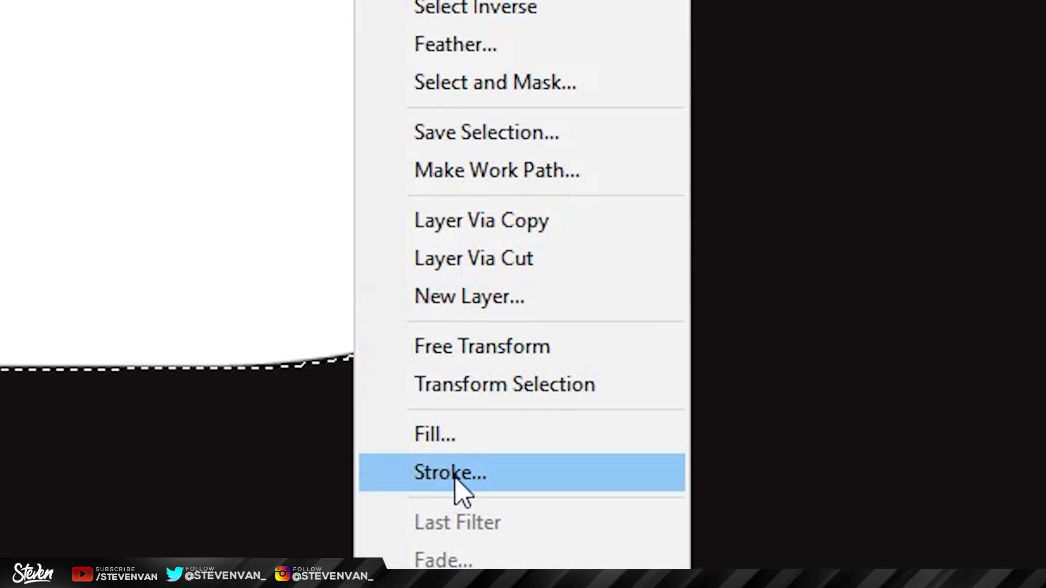
{"action": "left_click", "coordinate": [454, 475]}
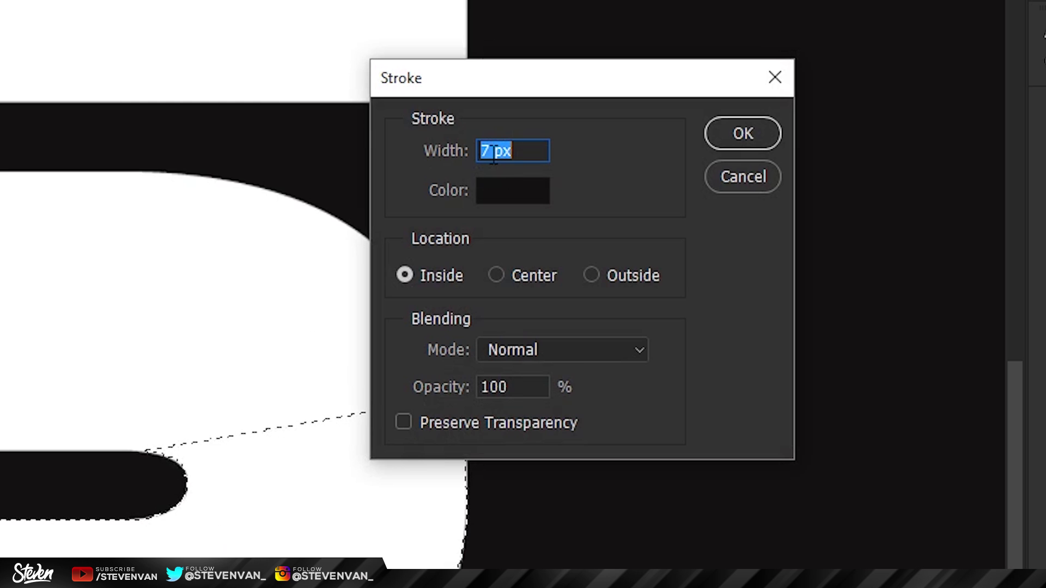
{"action": "left_click", "coordinate": [492, 191]}
{"action": "type", "text": "ff0000"}
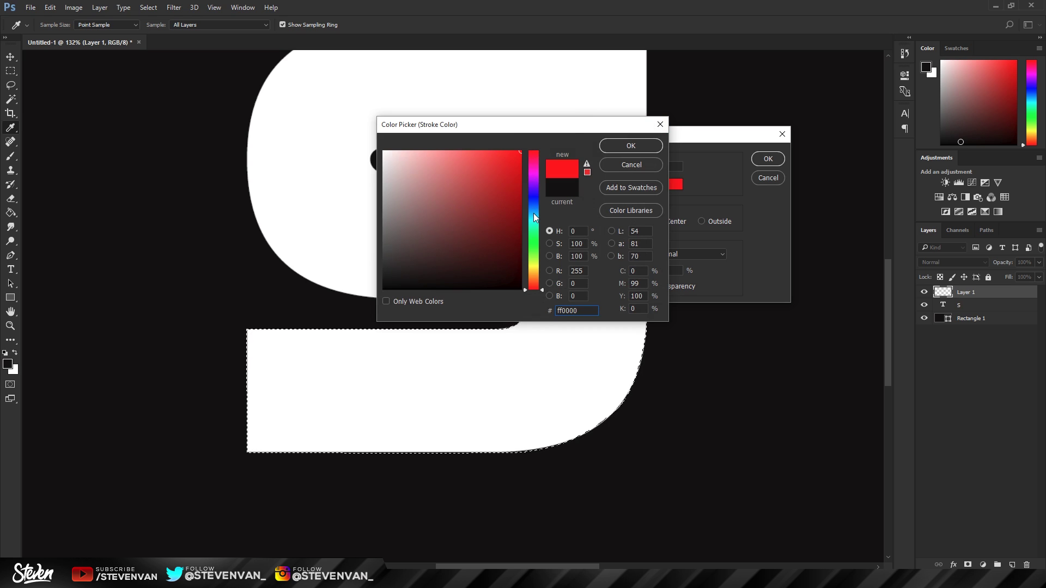
{"action": "left_click", "coordinate": [628, 148]}
{"action": "key", "text": "Return"}
{"action": "key", "text": "m"}
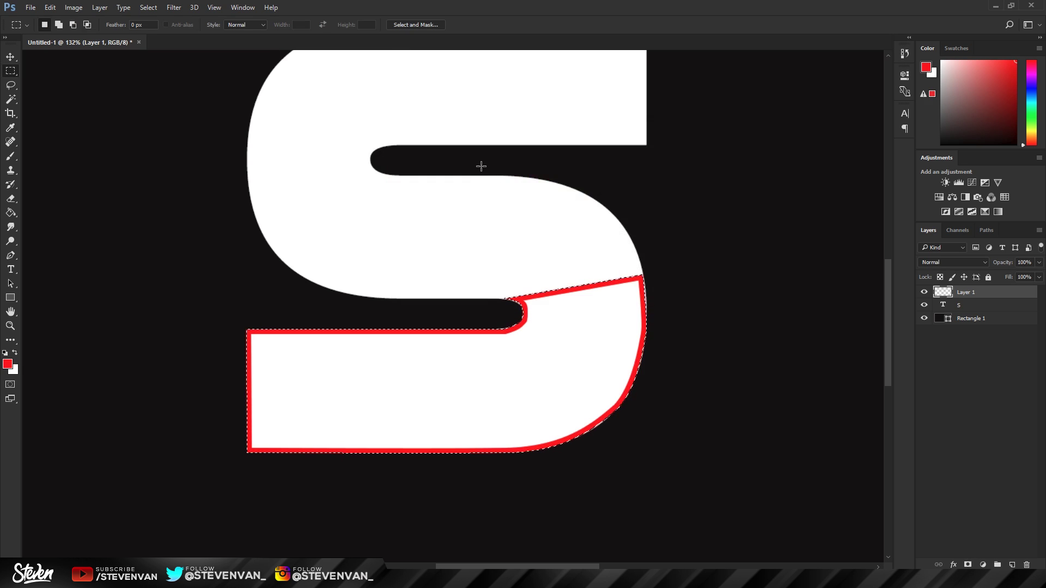
{"action": "key", "text": "ctrl+d"}
Hide the white S text layer so only the red outline shows.
{"action": "scroll", "coordinate": [456, 357], "scroll_direction": "down", "scroll_amount": 5}
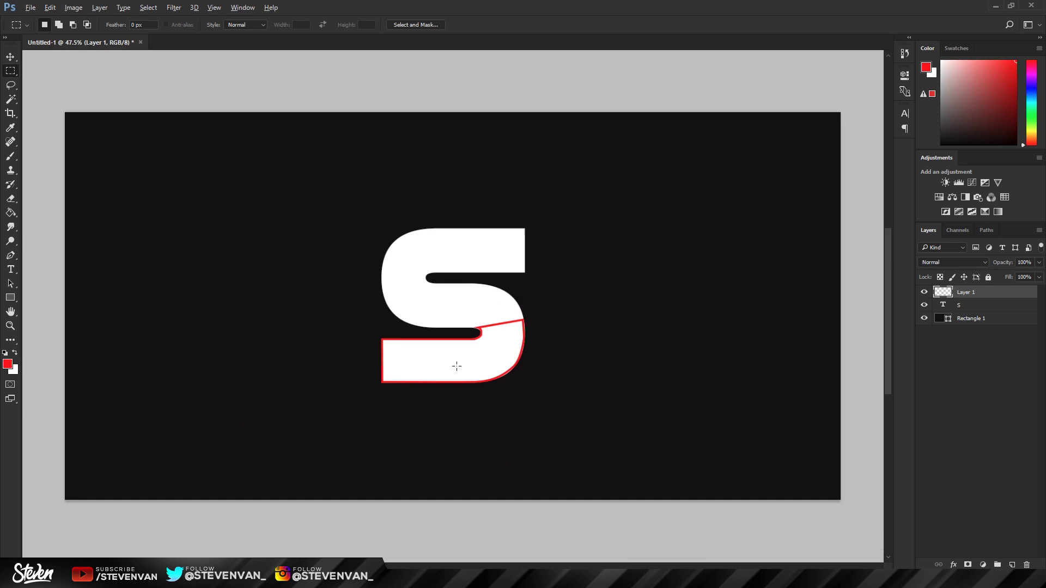
{"action": "scroll", "coordinate": [458, 370], "scroll_direction": "up", "scroll_amount": 2}
{"action": "scroll", "coordinate": [459, 374], "scroll_direction": "up", "scroll_amount": 1}
{"action": "left_click", "coordinate": [10, 56]}
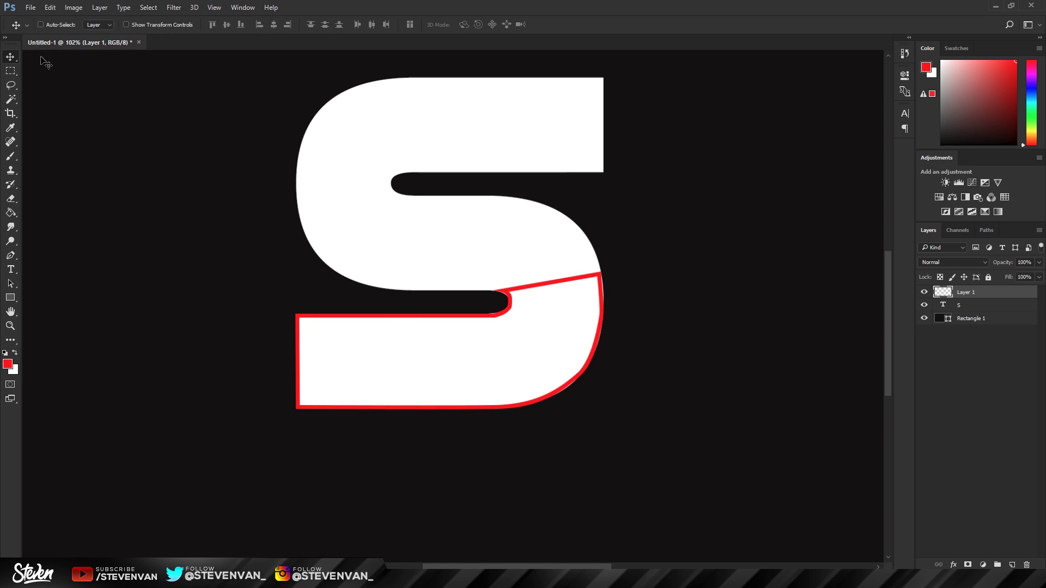
{"action": "left_click", "coordinate": [924, 306]}
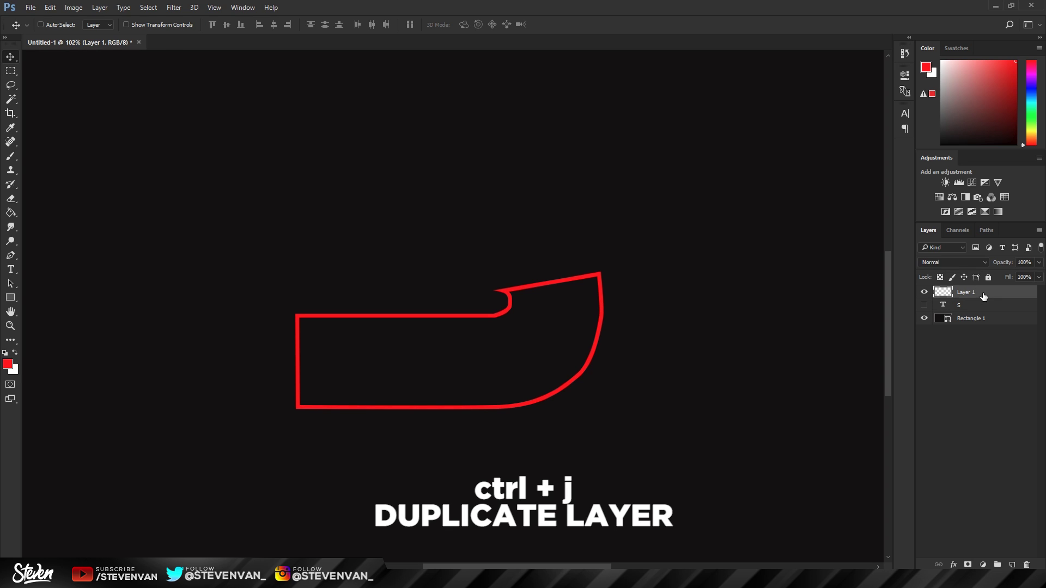
Duplicate the red outline layer twice, making Layer 1 copy and Layer 1 copy 2.
{"action": "key", "text": "ctrl+j"}
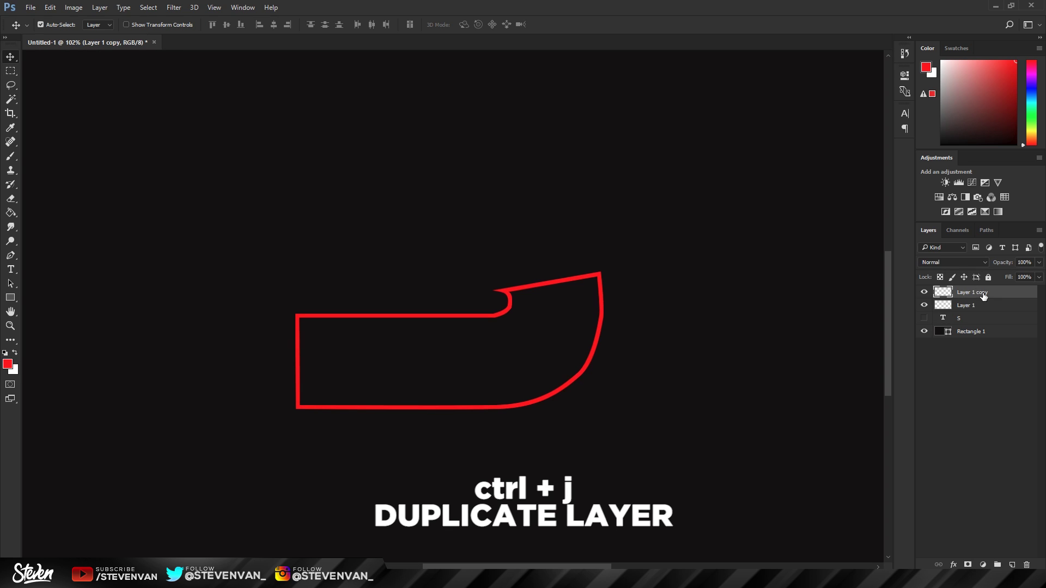
{"action": "key", "text": "ctrl+j"}
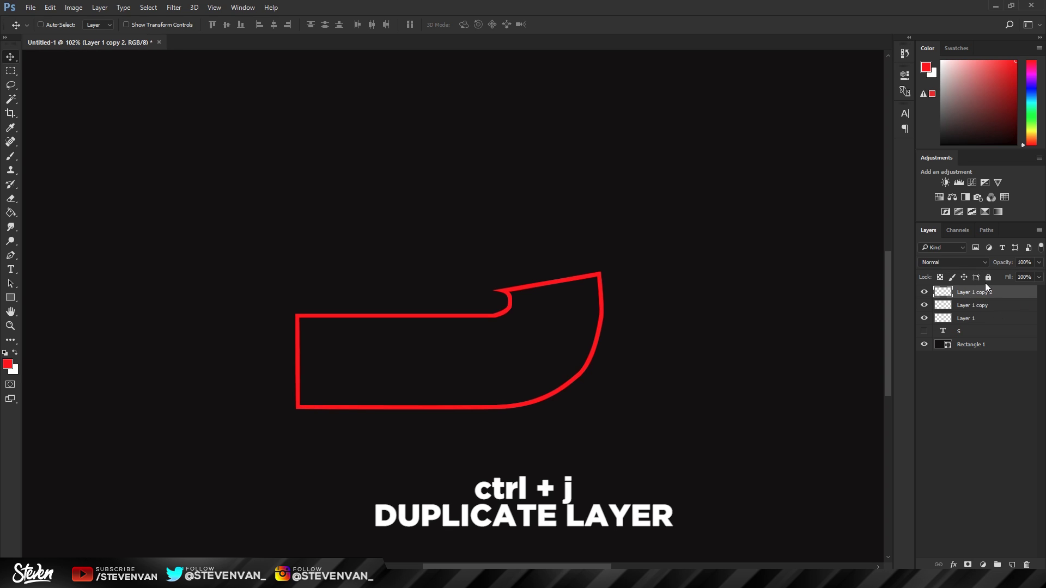
{"action": "right_click", "coordinate": [988, 321]}
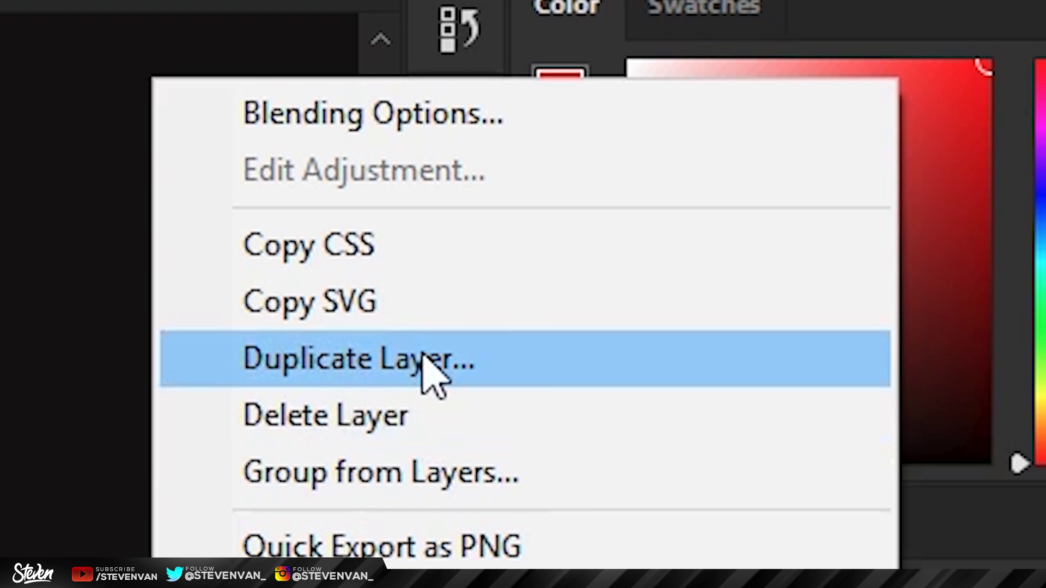
{"action": "key", "text": "Escape"}
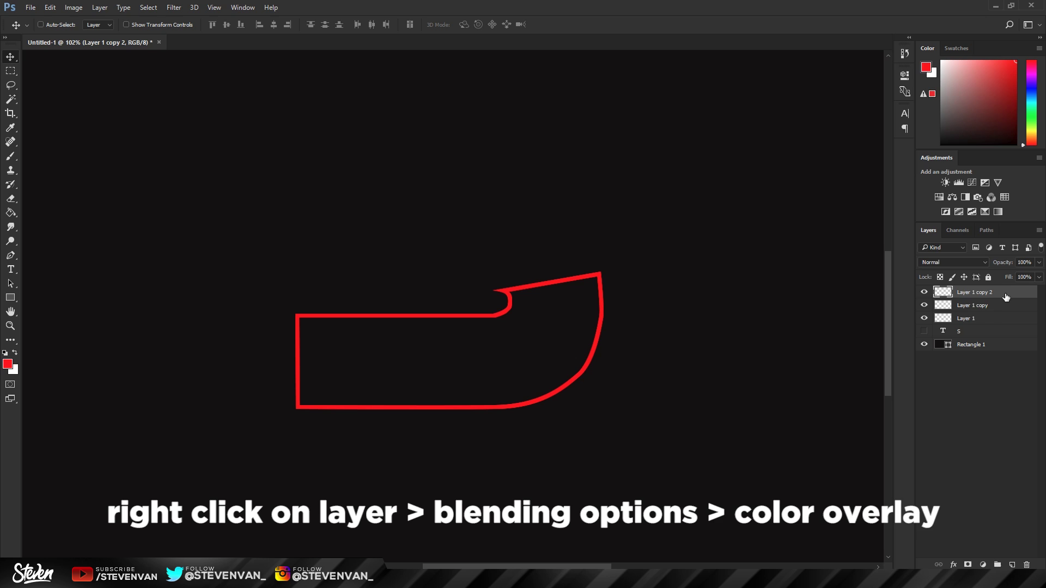
Give Layer 1 copy 2 a Color Overlay in white (ffffff).
{"action": "right_click", "coordinate": [1005, 297]}
{"action": "left_click", "coordinate": [884, 74]}
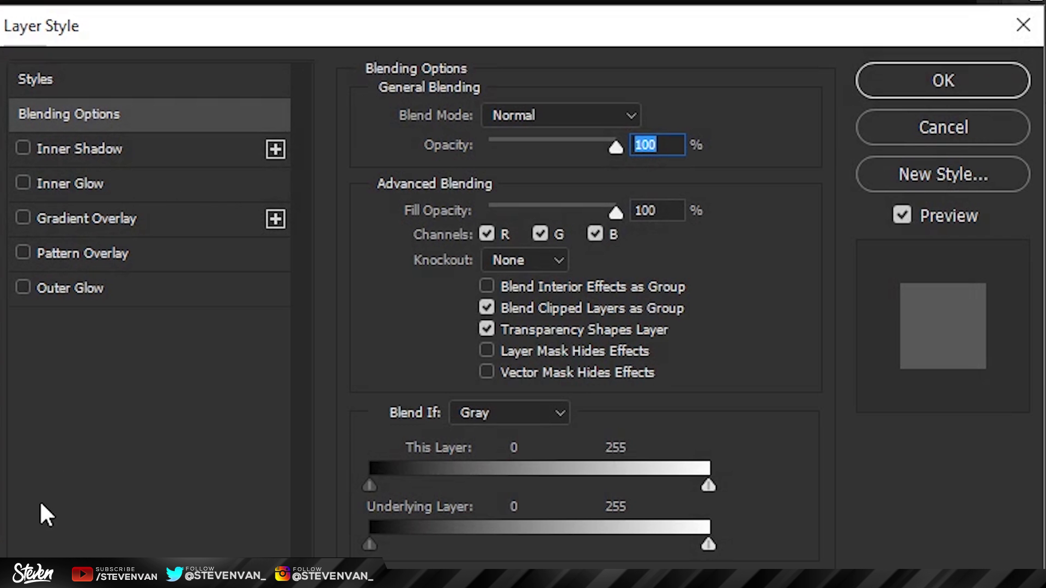
{"action": "left_click", "coordinate": [65, 217]}
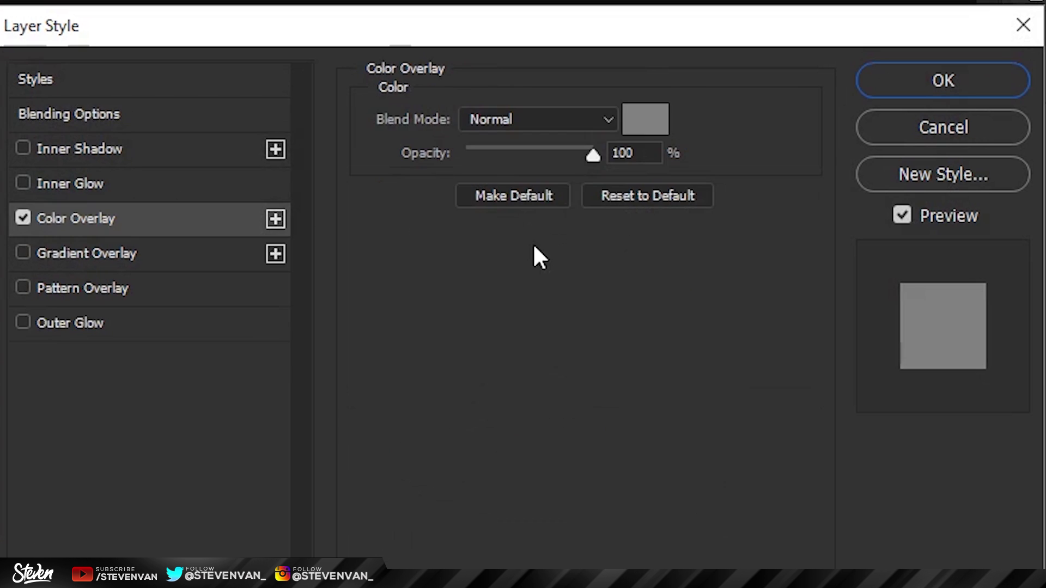
{"action": "left_click", "coordinate": [643, 125]}
{"action": "type", "text": "ffffff"}
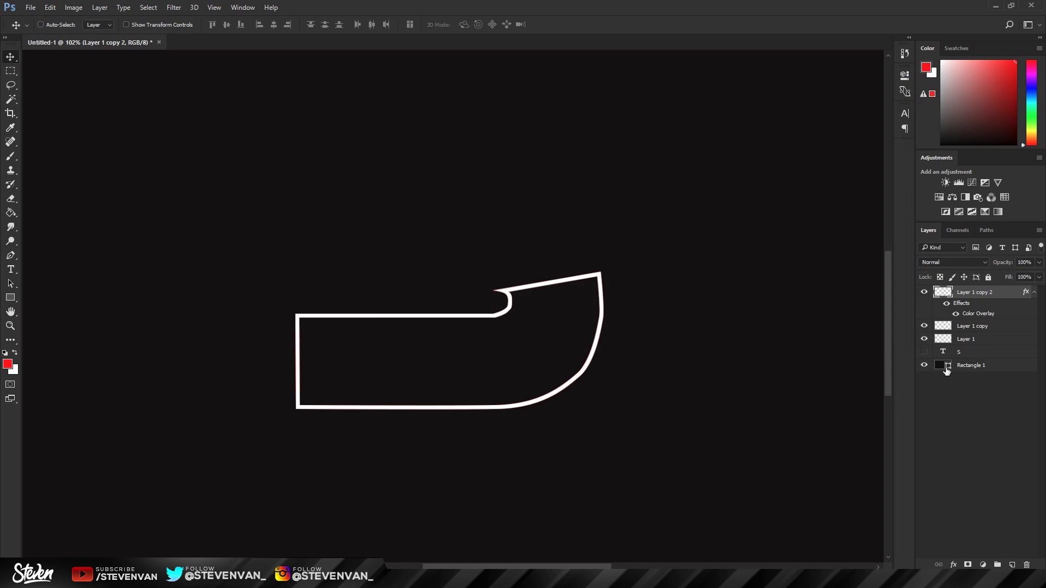
{"action": "double_click", "coordinate": [1001, 299]}
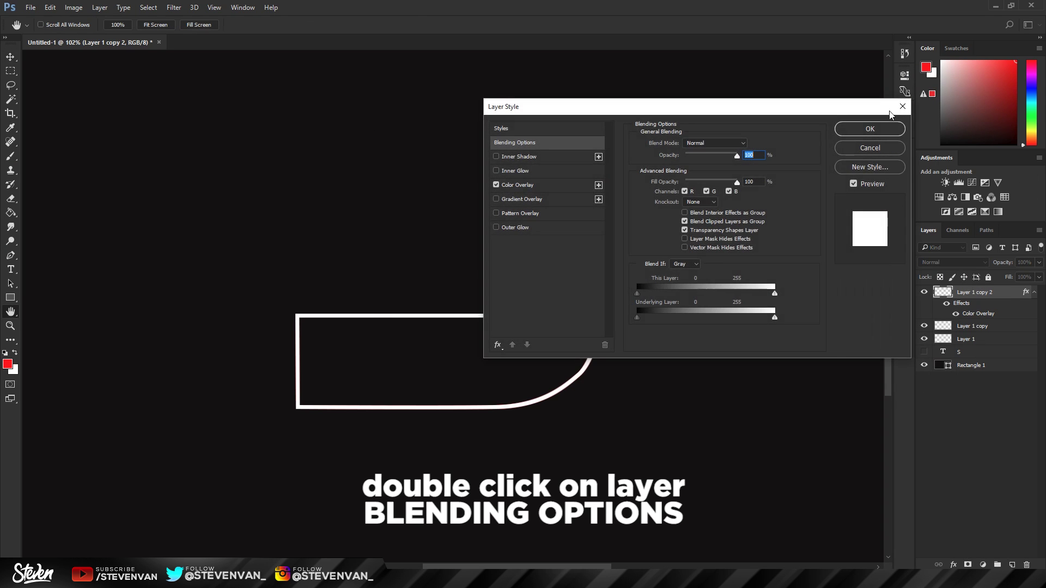
{"action": "left_click", "coordinate": [896, 107]}
Rasterize copy 2's layer style, then select Layer 1 copy and hide copy 2.
{"action": "right_click", "coordinate": [1001, 296]}
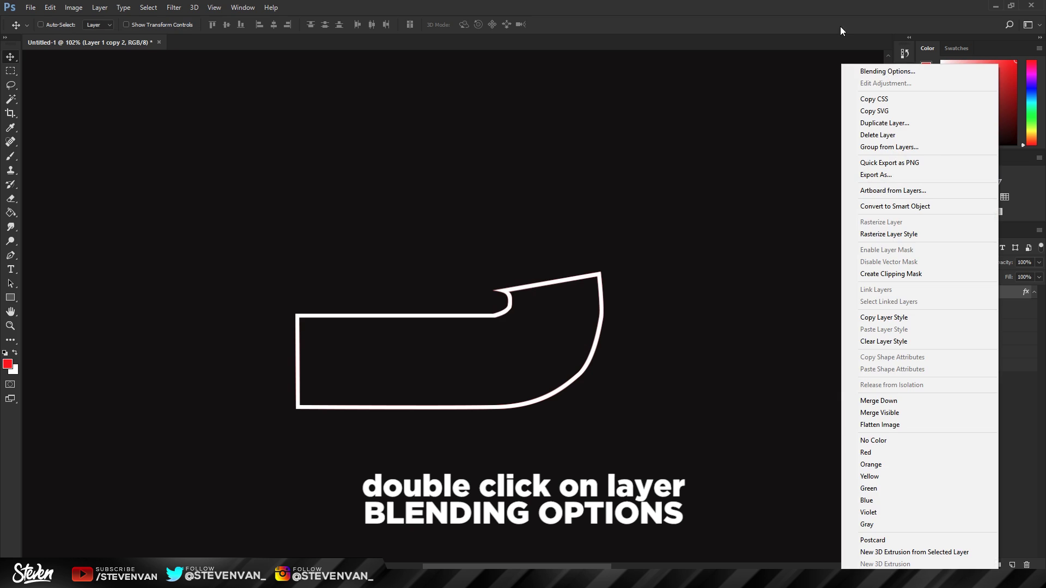
{"action": "right_click", "coordinate": [1004, 294]}
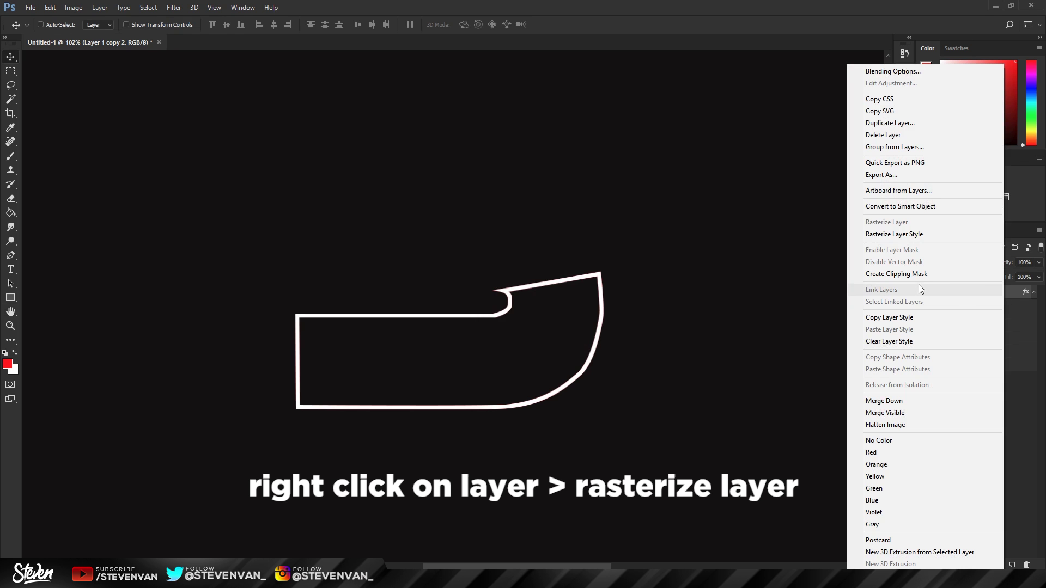
{"action": "left_click", "coordinate": [915, 235]}
{"action": "left_click", "coordinate": [997, 311]}
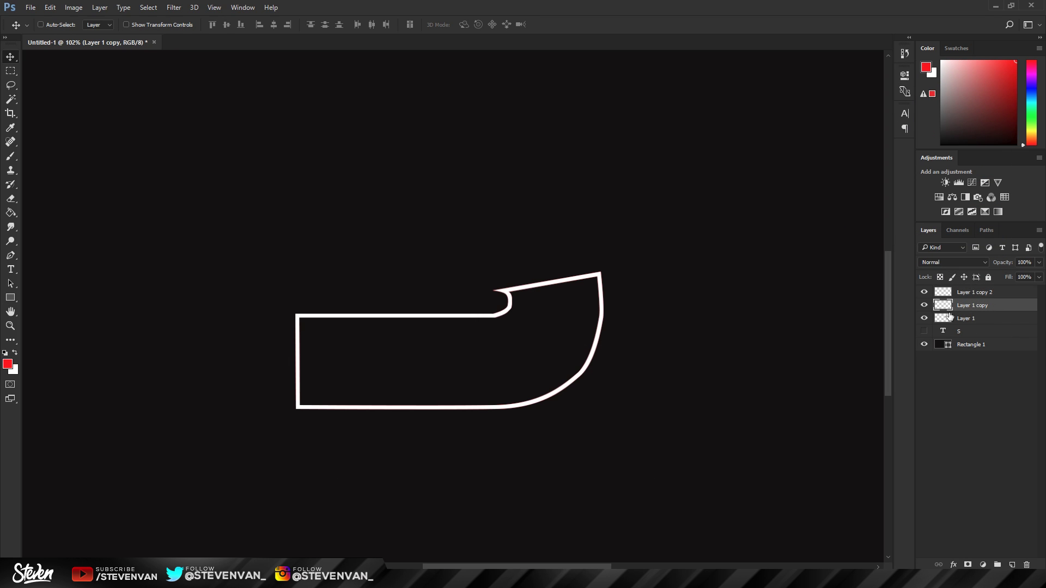
{"action": "left_click", "coordinate": [929, 295]}
Apply a 2 px Gaussian Blur to the white outline layer Layer 1 copy 2.
{"action": "left_click", "coordinate": [929, 295]}
{"action": "left_click", "coordinate": [929, 295]}
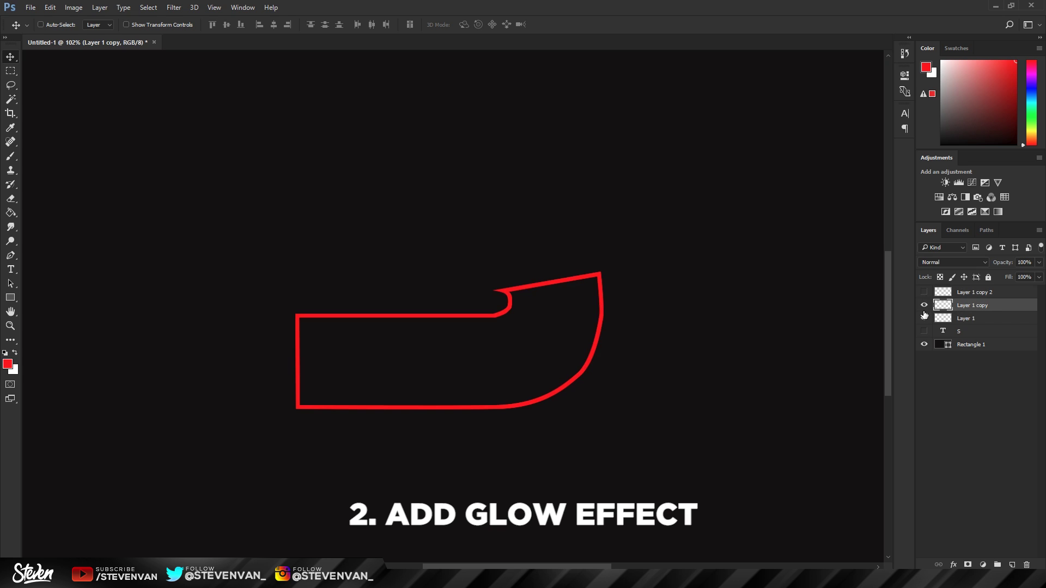
{"action": "left_click", "coordinate": [930, 296]}
{"action": "left_click", "coordinate": [938, 294]}
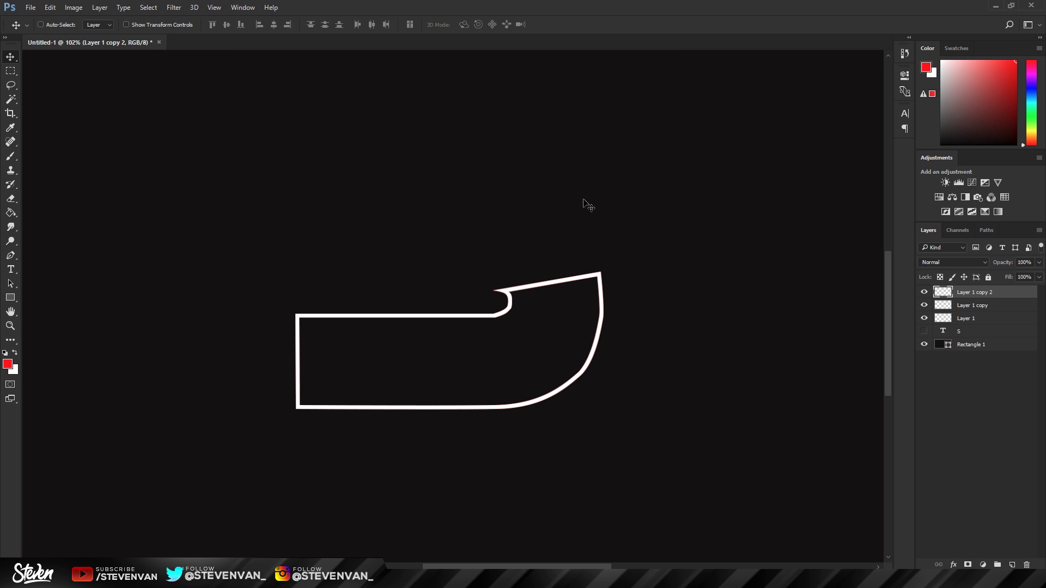
{"action": "scroll", "coordinate": [535, 427], "scroll_direction": "up", "scroll_amount": 4}
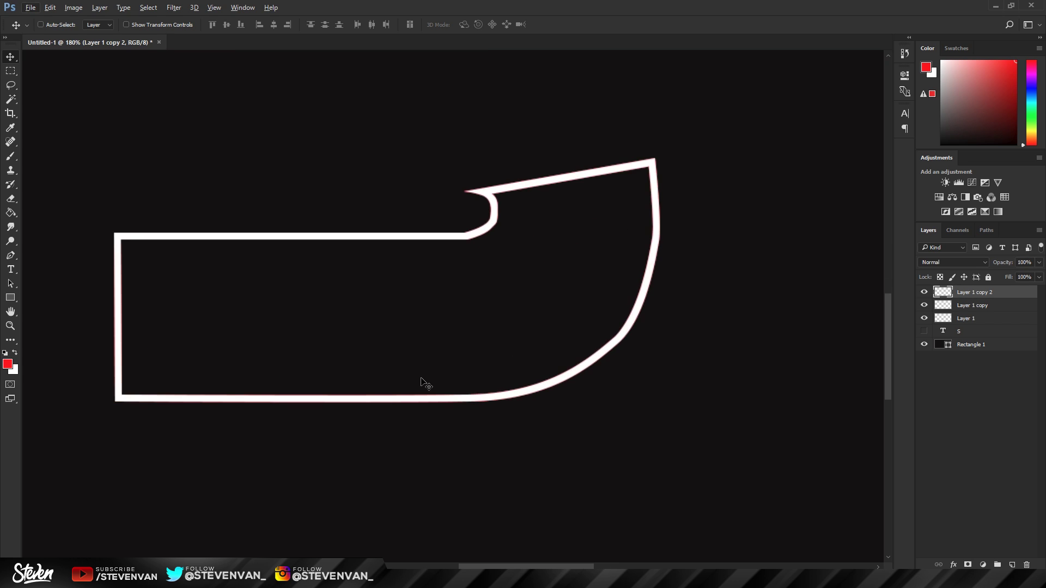
{"action": "scroll", "coordinate": [423, 382], "scroll_direction": "down", "scroll_amount": 4}
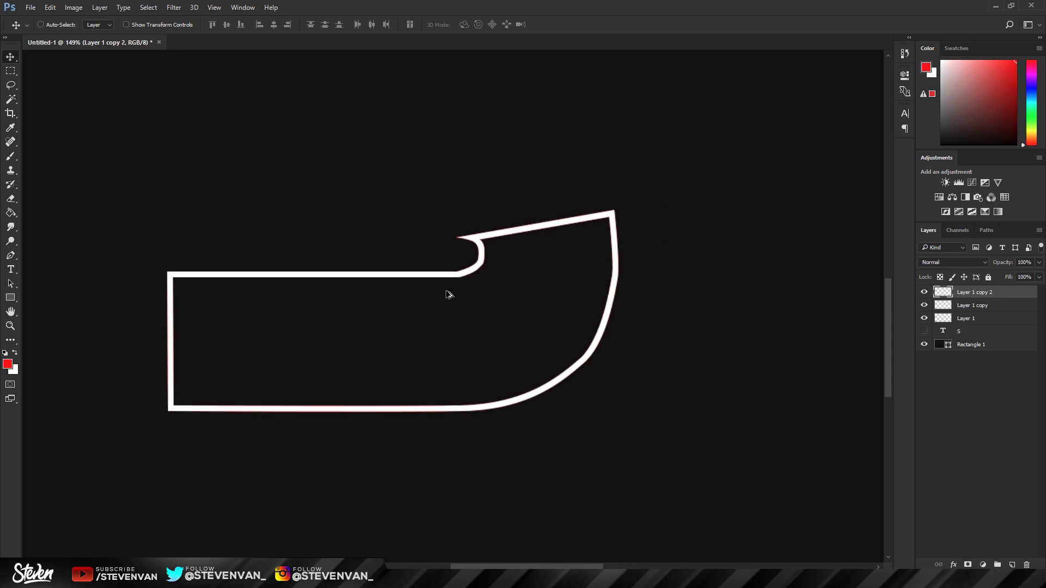
{"action": "scroll", "coordinate": [402, 329], "scroll_direction": "down", "scroll_amount": 2}
{"action": "scroll", "coordinate": [385, 278], "scroll_direction": "up", "scroll_amount": 3}
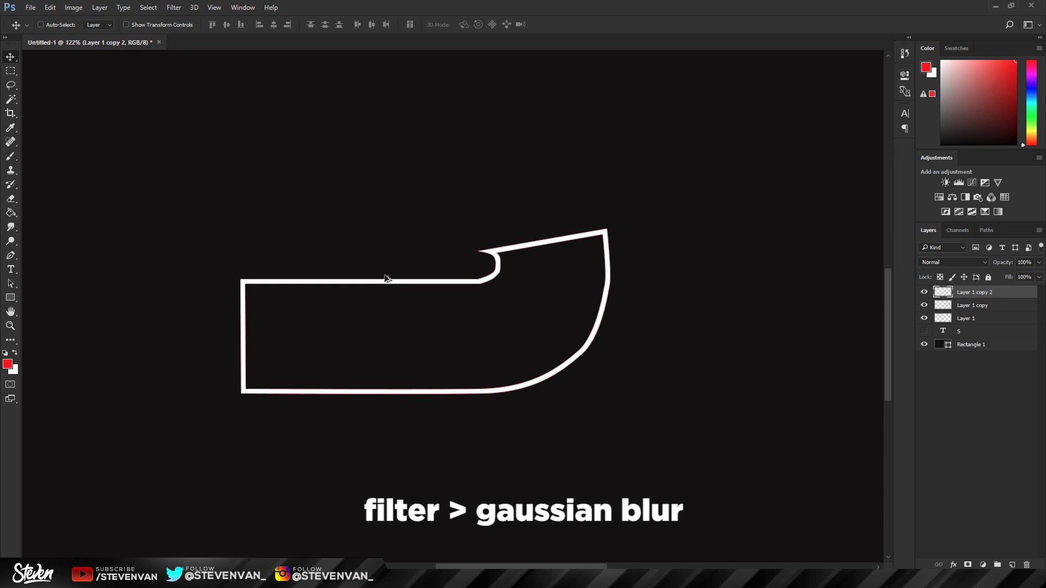
{"action": "scroll", "coordinate": [470, 312], "scroll_direction": "up", "scroll_amount": 2}
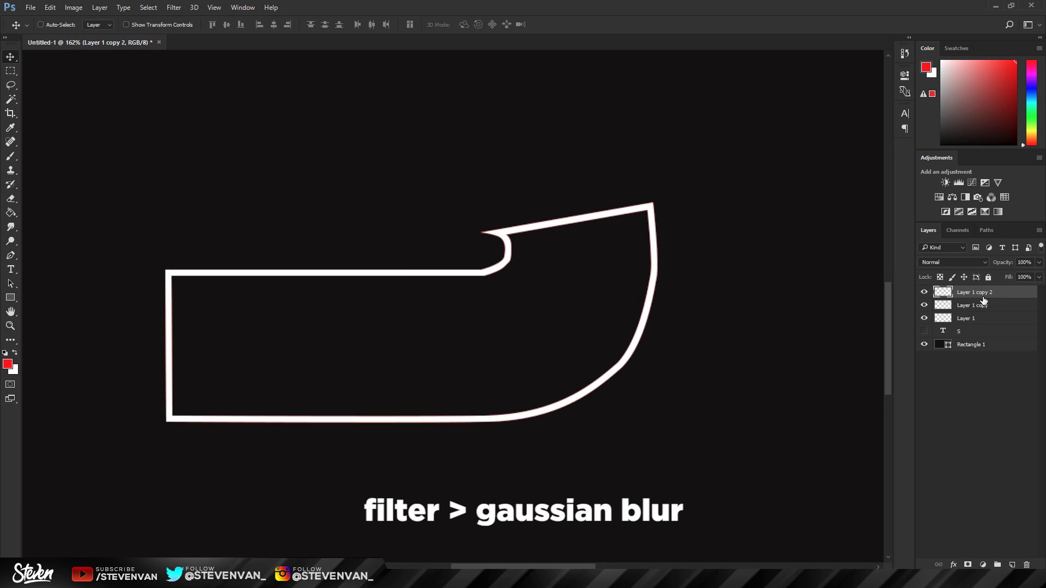
{"action": "left_click", "coordinate": [174, 7]}
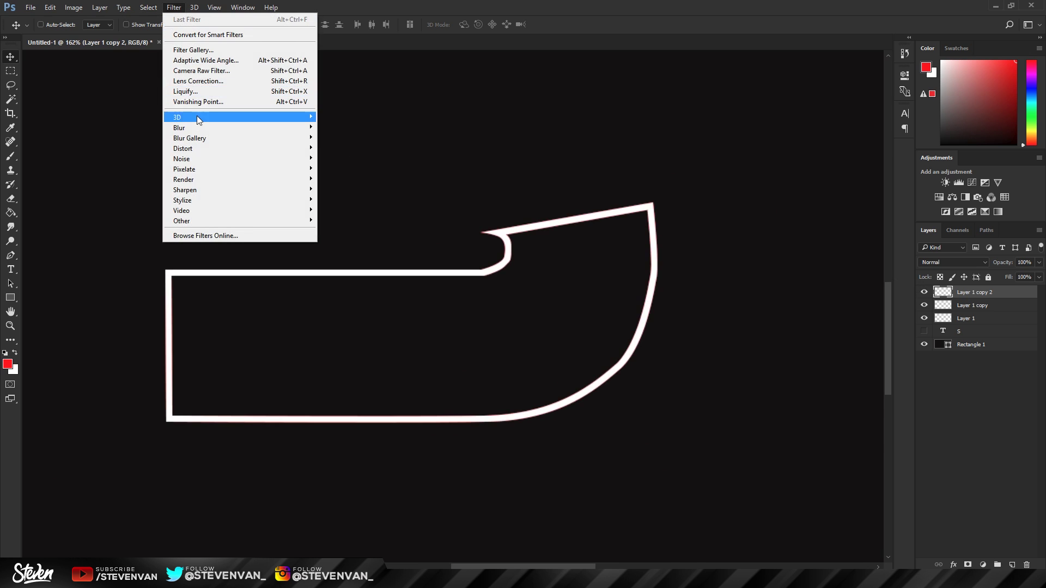
{"action": "mouse_move", "coordinate": [197, 128]}
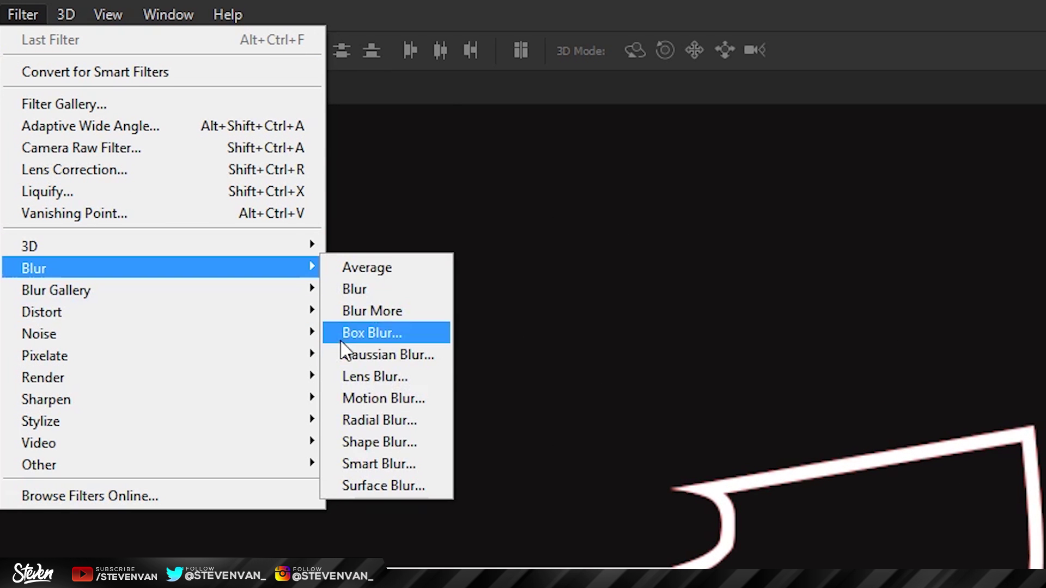
{"action": "left_click", "coordinate": [384, 355]}
{"action": "type", "text": "2"}
{"action": "key", "text": "Return"}
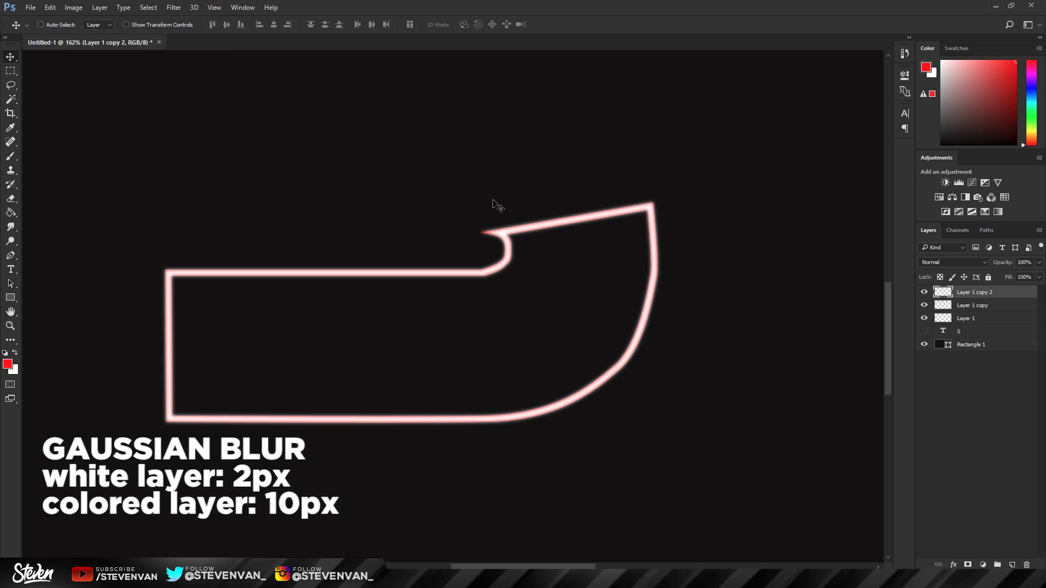
Apply a 10 px Gaussian Blur to the red outline layer Layer 1 copy.
{"action": "left_click", "coordinate": [1004, 312]}
{"action": "left_click", "coordinate": [173, 7]}
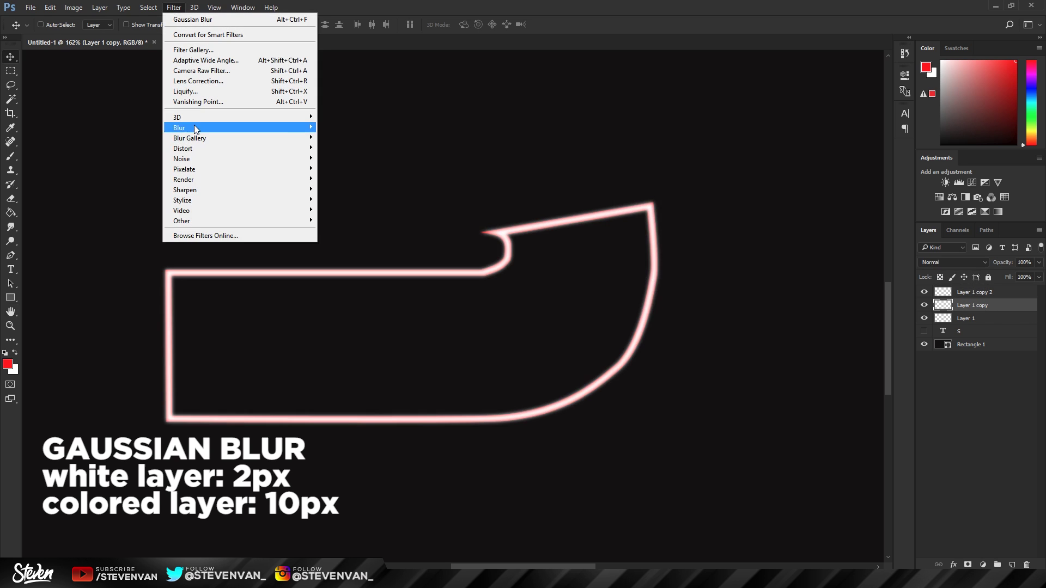
{"action": "mouse_move", "coordinate": [197, 127]}
{"action": "left_click", "coordinate": [346, 169]}
{"action": "type", "text": "10"}
{"action": "key", "text": "Return"}
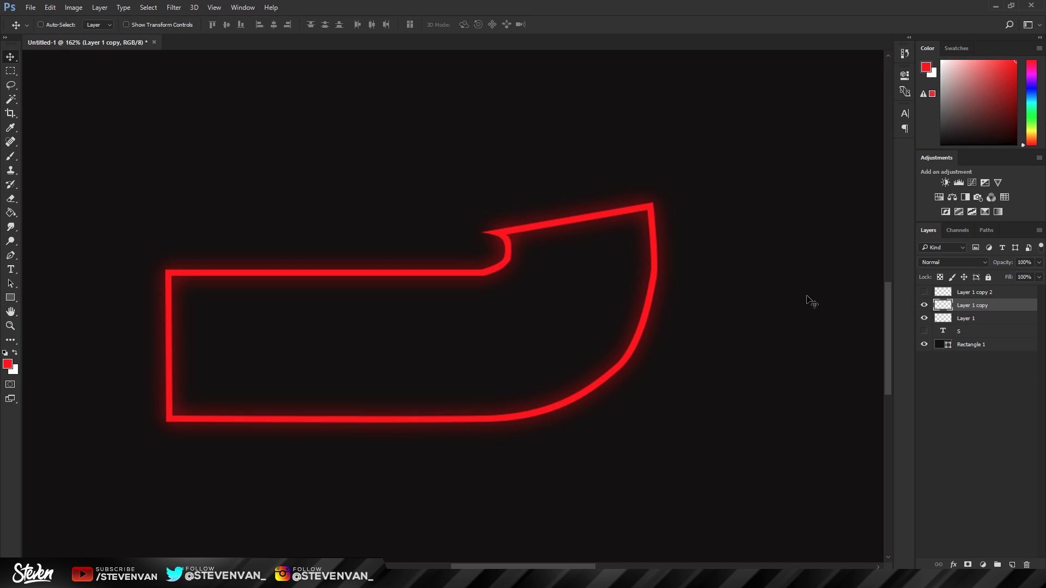
Repeat the last Gaussian Blur and check the red glow with the white core hidden.
{"action": "left_click", "coordinate": [923, 292]}
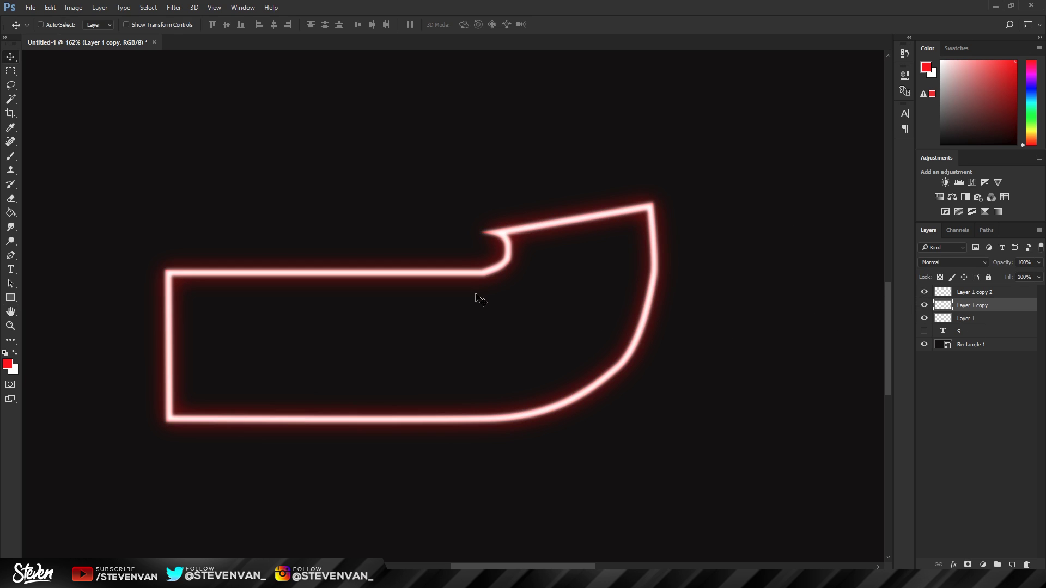
{"action": "left_click", "coordinate": [174, 7]}
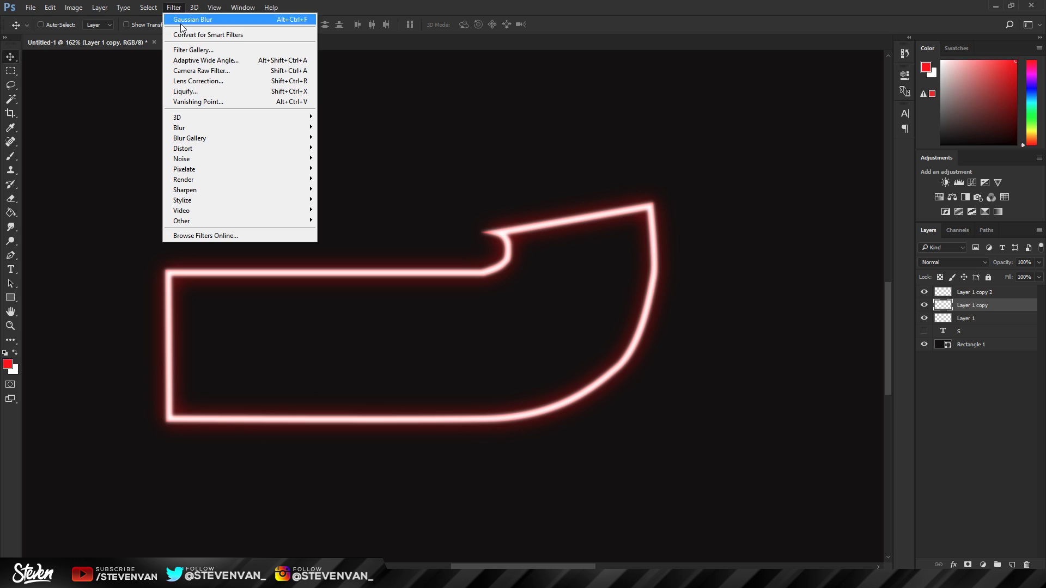
{"action": "left_click", "coordinate": [195, 21]}
{"action": "left_click", "coordinate": [923, 293]}
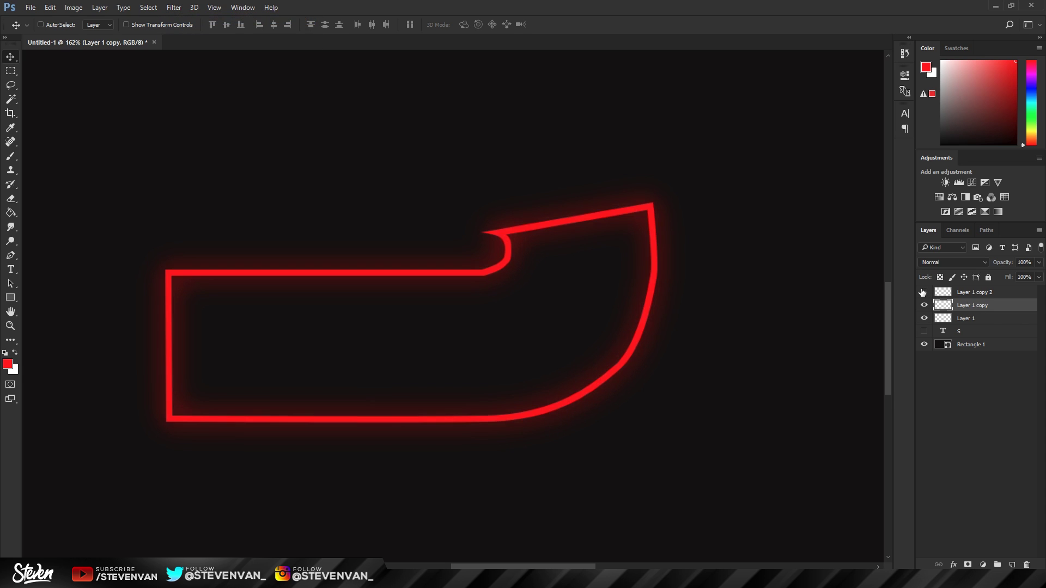
{"action": "left_click", "coordinate": [923, 293]}
Set the blend mode of Layer 1 copy 2 to Overlay.
{"action": "left_click", "coordinate": [964, 293]}
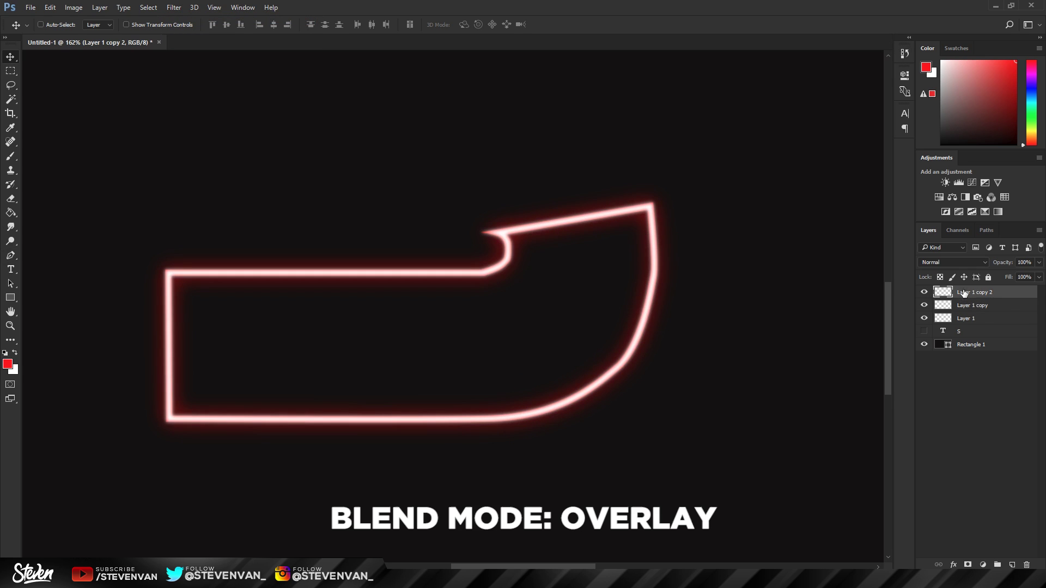
{"action": "left_click", "coordinate": [953, 262]}
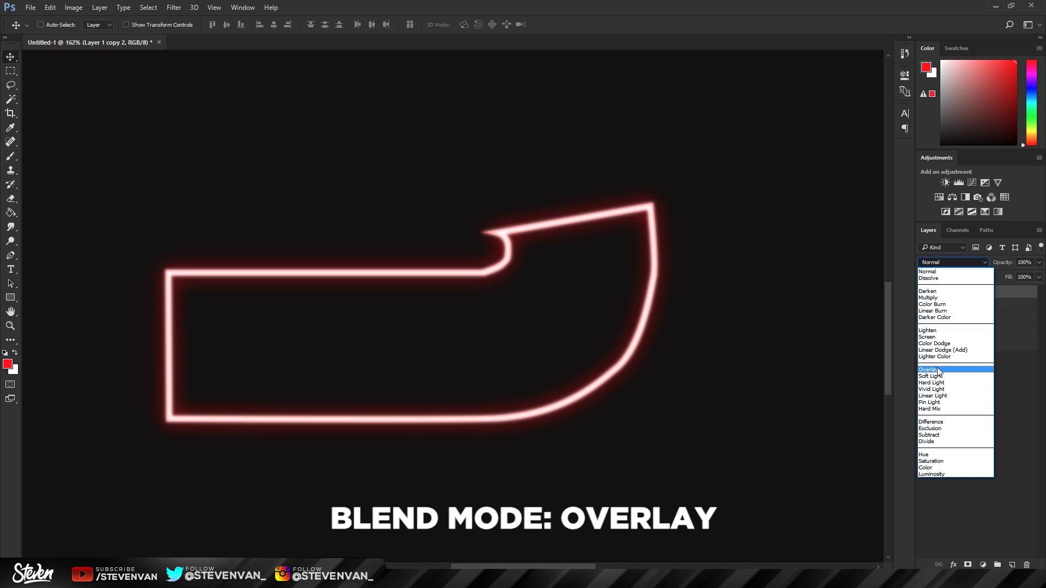
{"action": "left_click", "coordinate": [937, 367]}
{"action": "key", "text": "z"}
{"action": "mouse_move", "coordinate": [349, 225]}
{"action": "left_mouse_down"}
{"action": "mouse_move", "coordinate": [305, 225]}
{"action": "mouse_move", "coordinate": [349, 245]}
{"action": "left_mouse_up"}
{"action": "left_click", "coordinate": [1001, 309]}
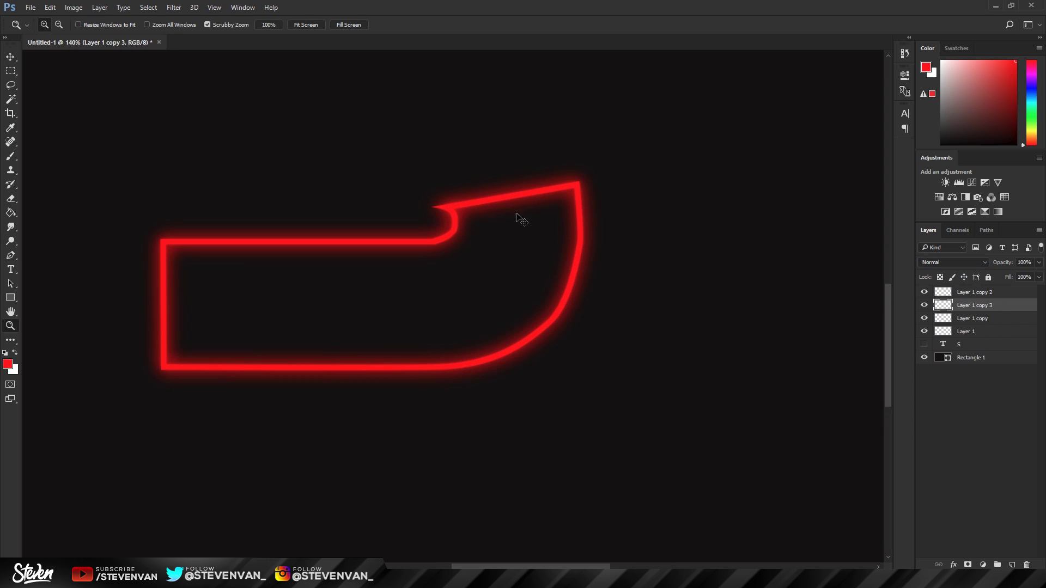
Erase glow patches at the bottom, left, top right and lower right with a 0% hardness eraser.
{"action": "left_click_drag", "start_coordinate": [220, 227], "coordinate": [258, 226]}
{"action": "left_click", "coordinate": [11, 198]}
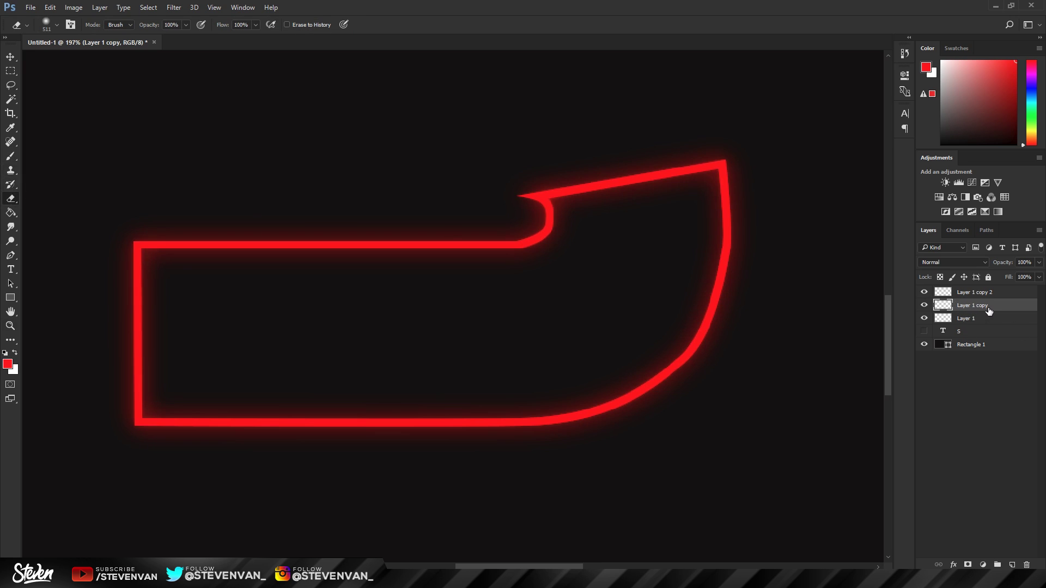
{"action": "left_click", "coordinate": [56, 24]}
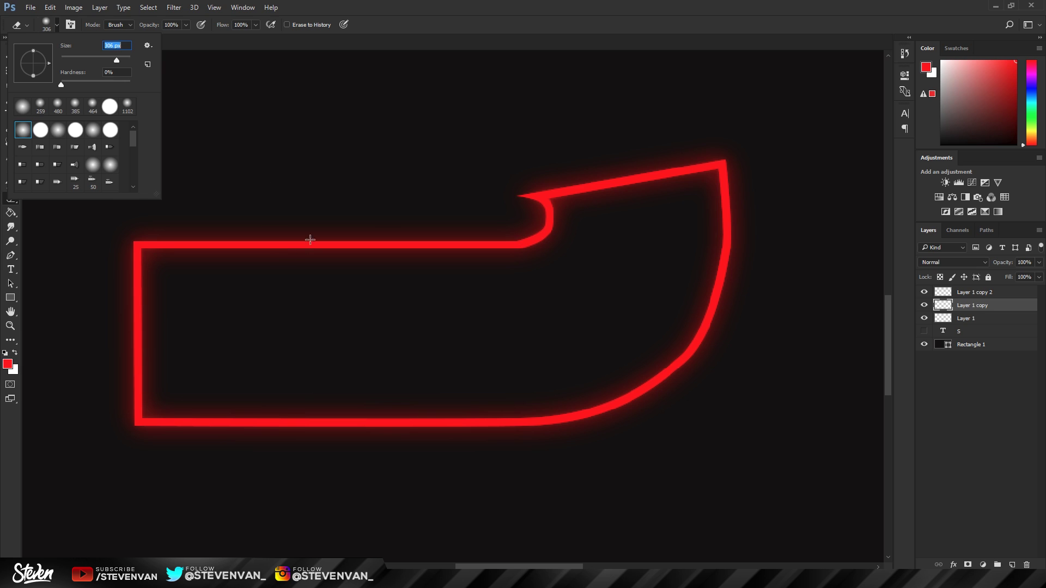
{"action": "key", "text": "Return"}
{"action": "left_click", "coordinate": [290, 420]}
{"action": "left_click", "coordinate": [291, 271]}
{"action": "left_click", "coordinate": [719, 205]}
{"action": "left_click", "coordinate": [710, 359]}
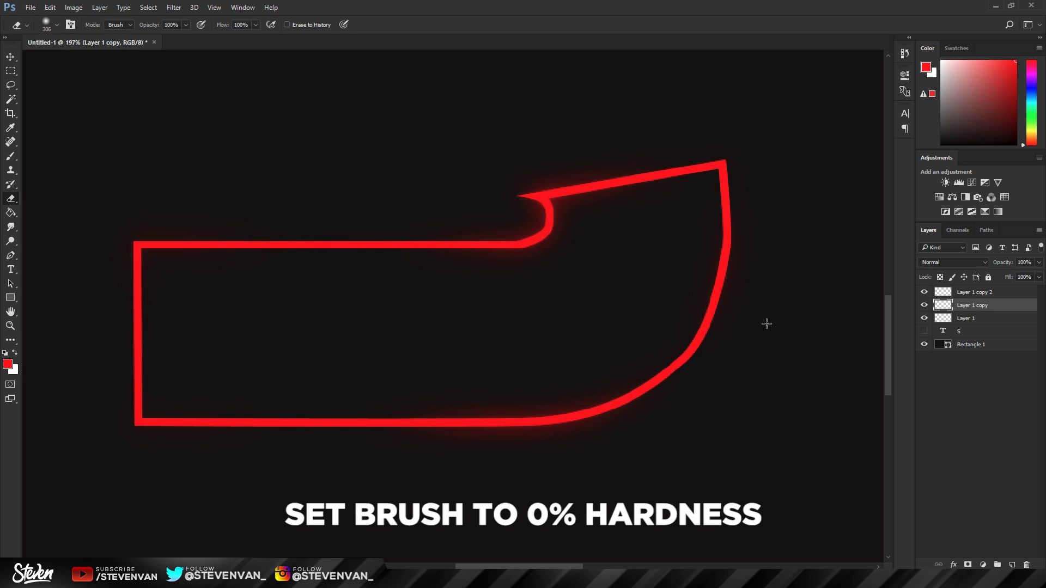
{"action": "left_click", "coordinate": [57, 25]}
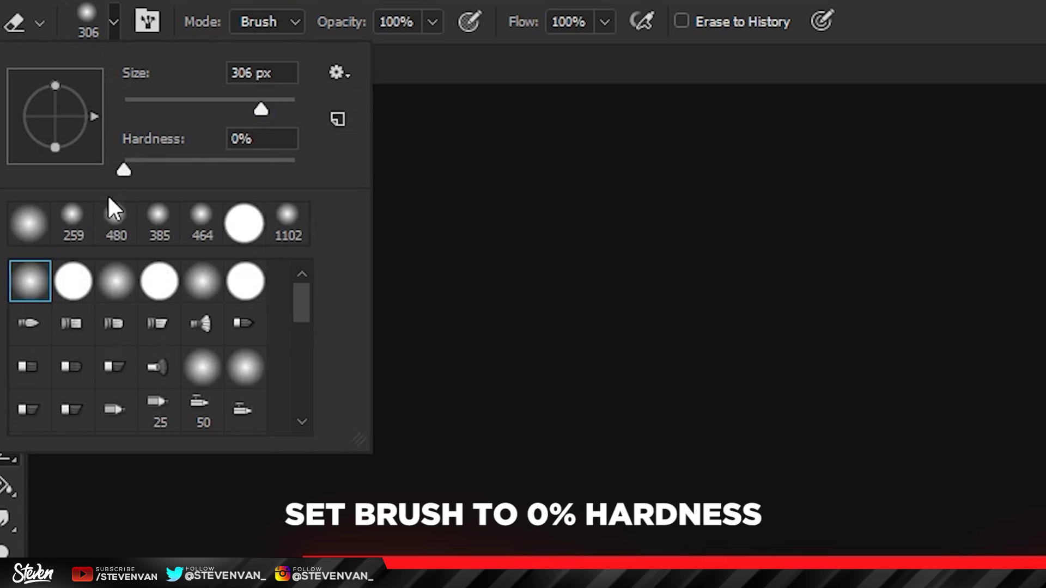
{"action": "key", "text": "Return"}
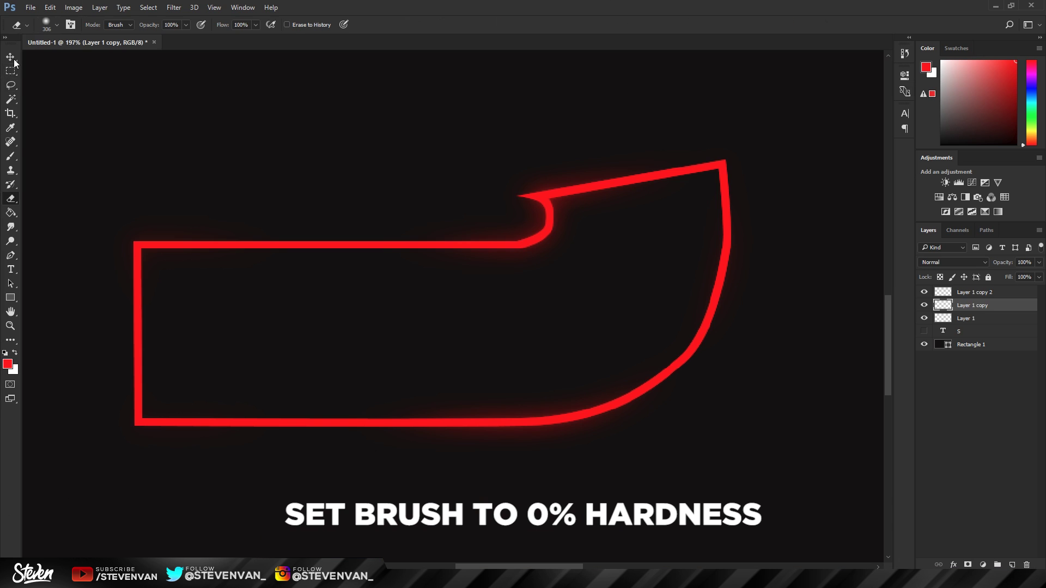
Duplicate the red glow layer with Ctrl+J to strengthen the glow.
{"action": "left_click", "coordinate": [13, 59]}
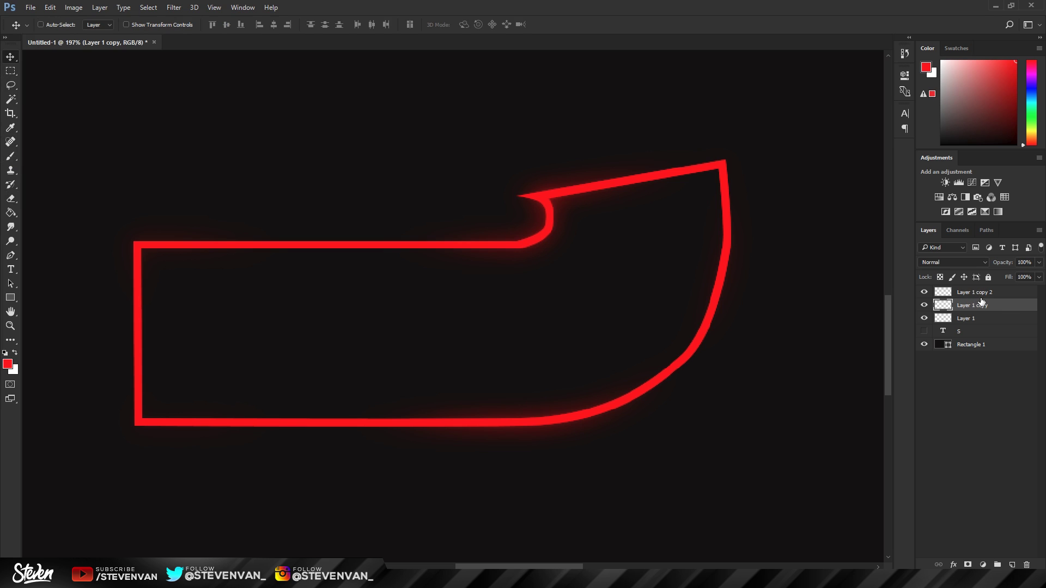
{"action": "key", "text": "ctrl+j"}
{"action": "key", "text": "ctrl+j"}
{"action": "key", "text": "ctrl+j"}
{"action": "key", "text": "ctrl+j"}
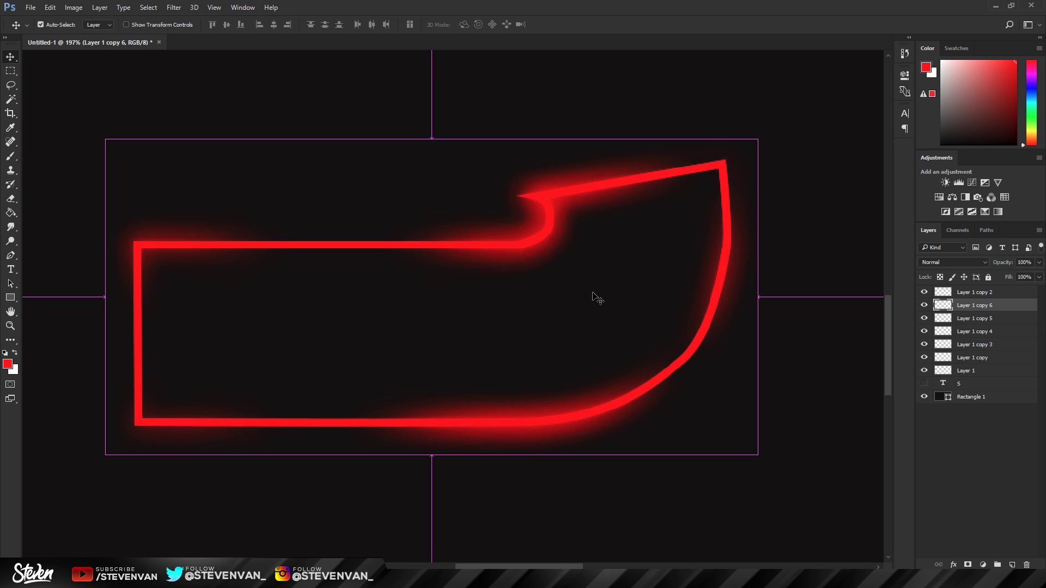
{"action": "key", "text": "ctrl+alt+z"}
{"action": "key", "text": "ctrl+alt+z"}
{"action": "key", "text": "ctrl+alt+z"}
{"action": "key", "text": "ctrl+alt+z"}
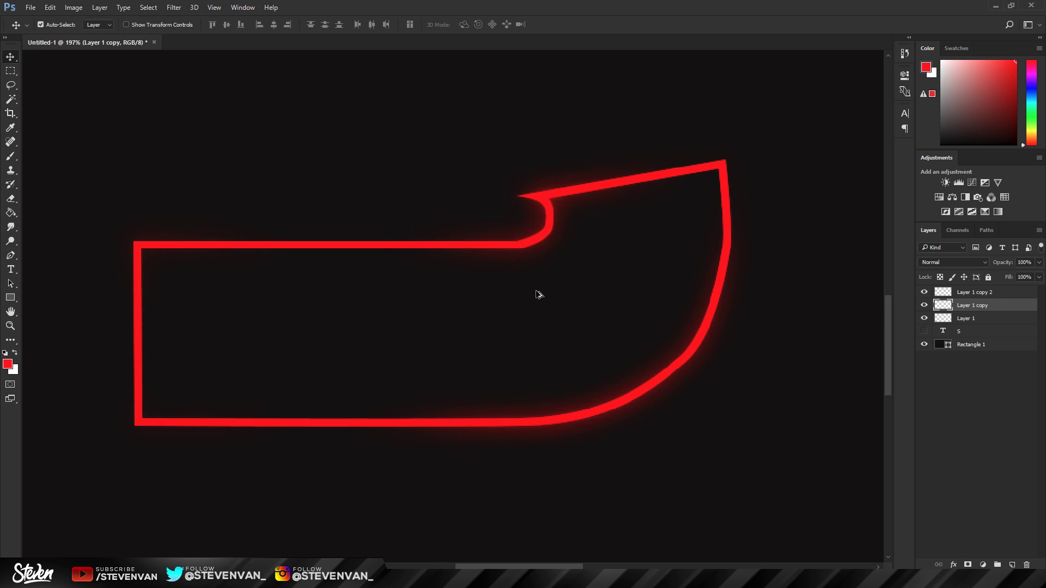
{"action": "key", "text": "ctrl+j"}
{"action": "key", "text": "ctrl+j"}
{"action": "key", "text": "ctrl+j"}
{"action": "key", "text": "ctrl+j"}
{"action": "key", "text": "ctrl+j"}
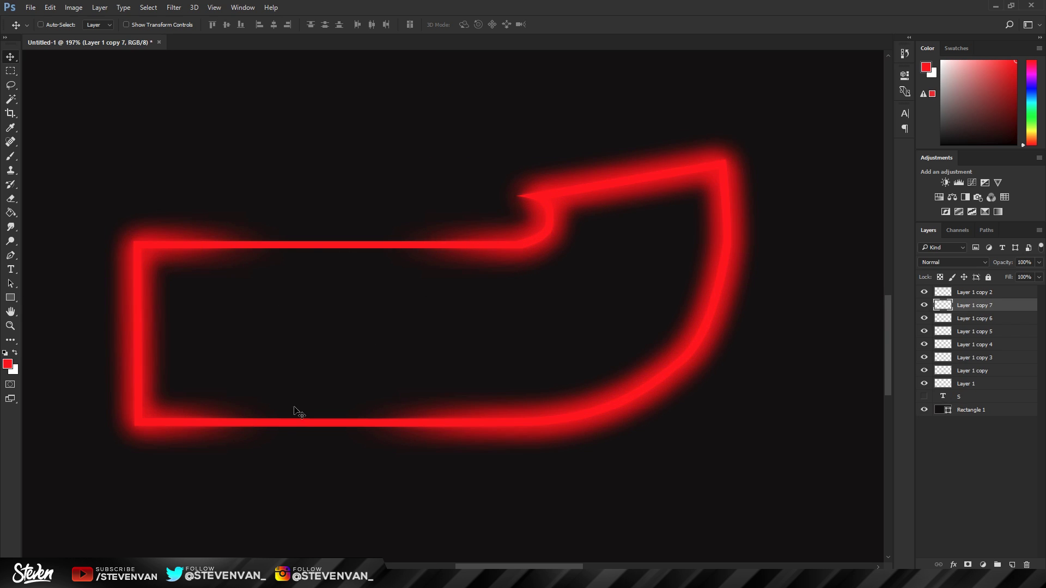
{"action": "key", "text": "ctrl+alt+z"}
{"action": "key", "text": "ctrl+alt+z"}
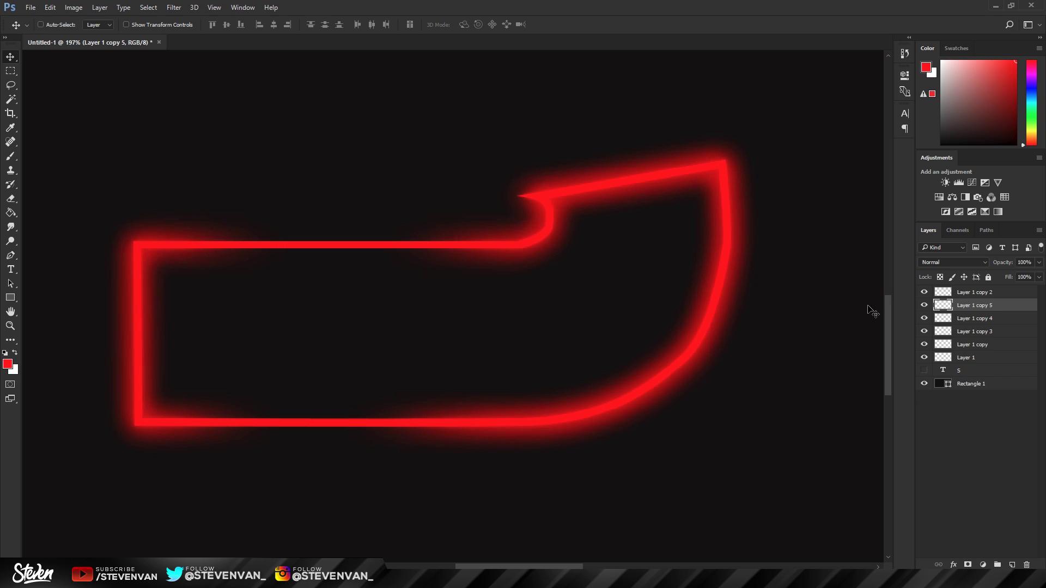
Merge the outline layers from Layer 1 up to Layer 1 copy 2 into one layer.
{"action": "key", "text": "e"}
{"action": "key", "text": "ctrl+minus"}
{"action": "left_click", "coordinate": [989, 357]}
{"action": "left_click", "coordinate": [989, 305], "text": "shift"}
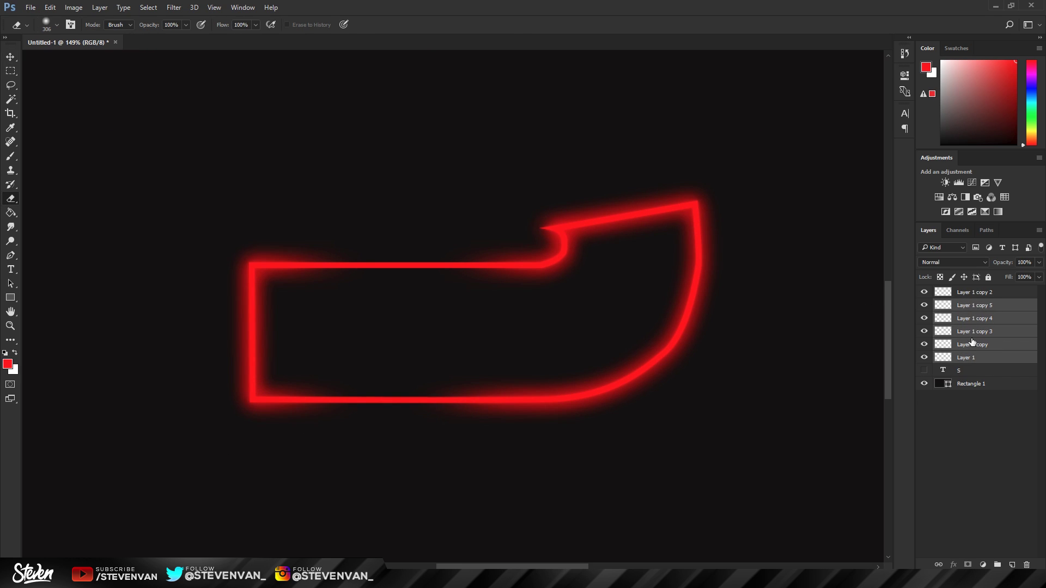
{"action": "left_click", "coordinate": [970, 359]}
{"action": "left_click", "coordinate": [980, 318], "text": "shift"}
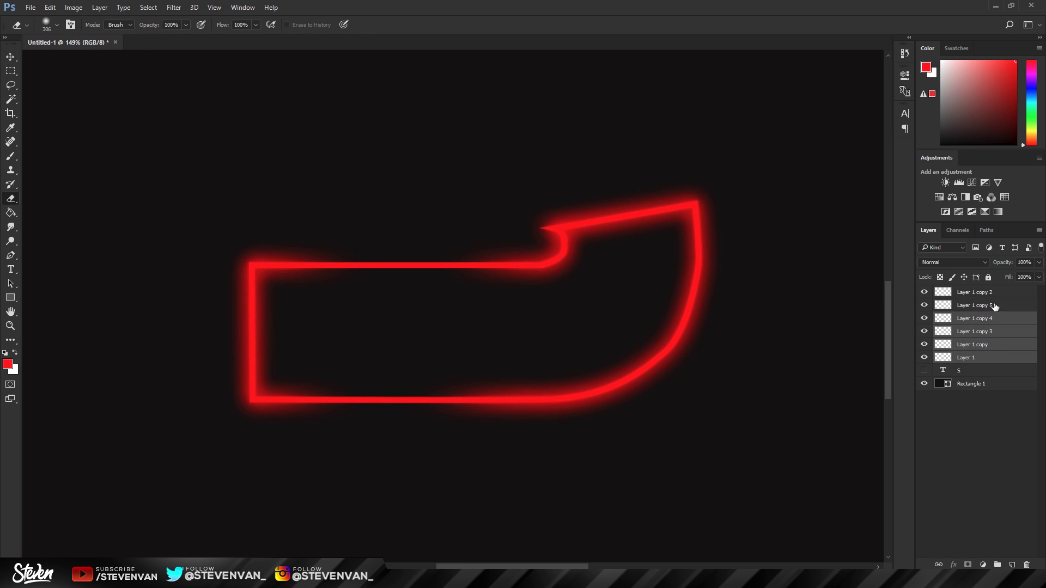
{"action": "left_click", "coordinate": [994, 361]}
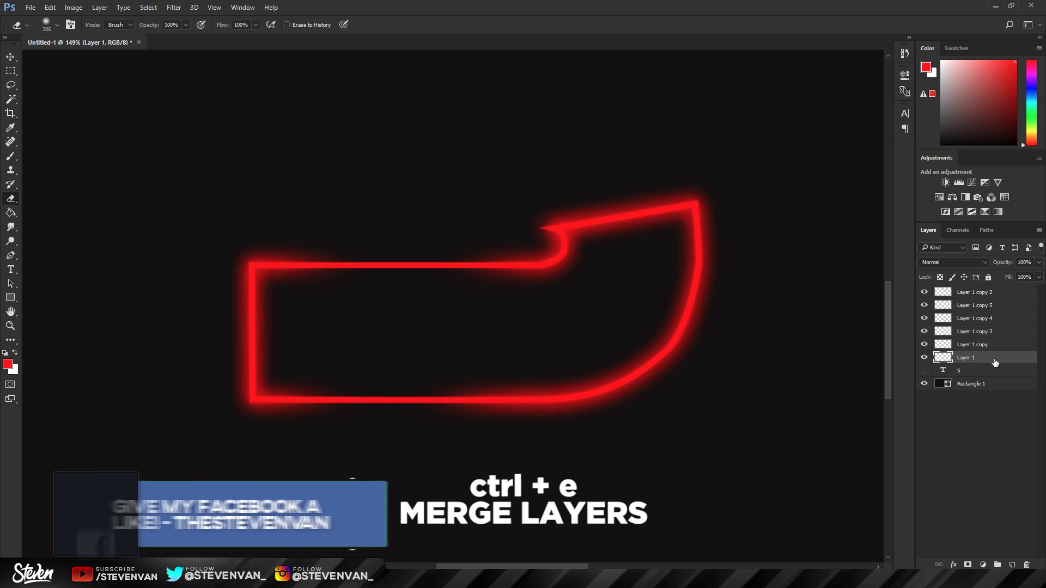
{"action": "left_click", "coordinate": [995, 295], "text": "shift"}
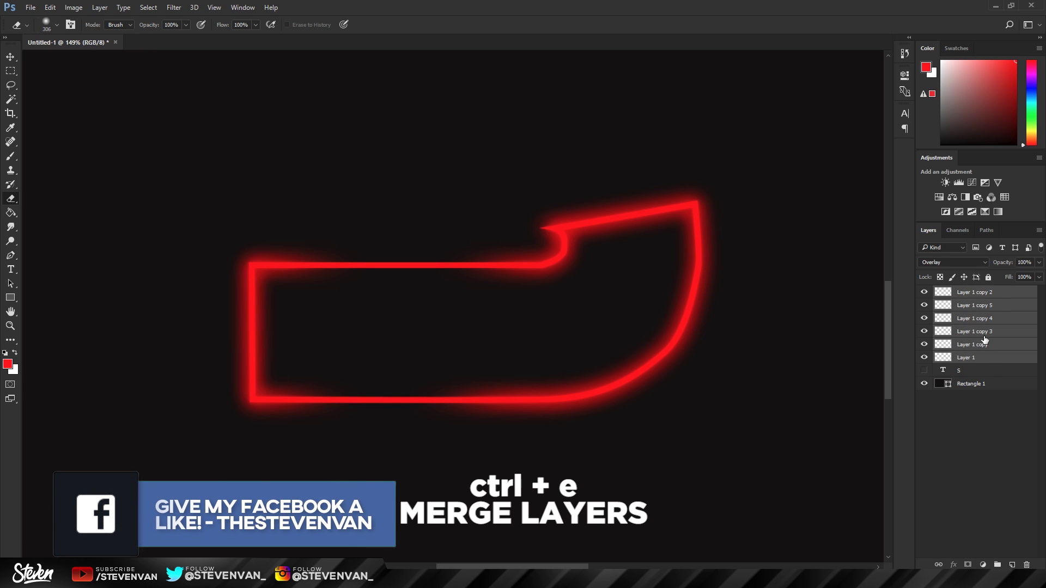
{"action": "key", "text": "ctrl+e"}
{"action": "key", "text": "z"}
{"action": "left_click_drag", "start_coordinate": [599, 300], "coordinate": [497, 254]}
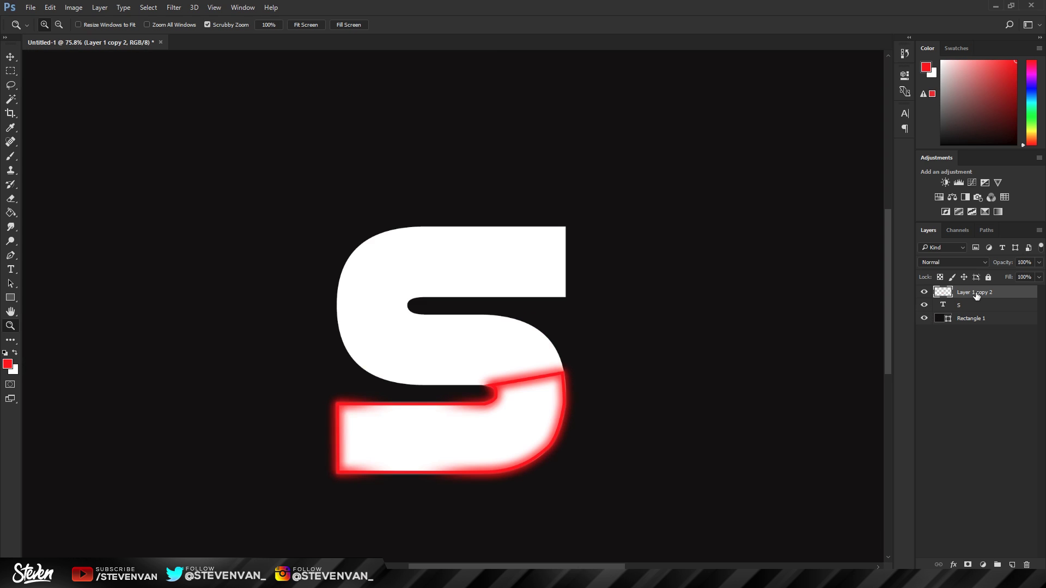
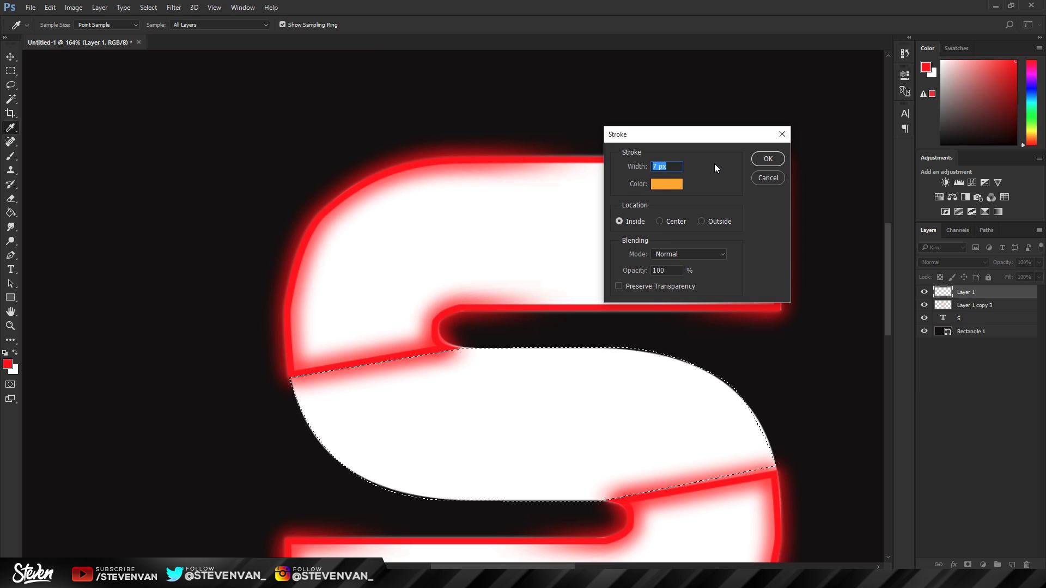
Stroke the middle band in pale red and hide the red glow layer.
{"action": "left_click", "coordinate": [666, 184]}
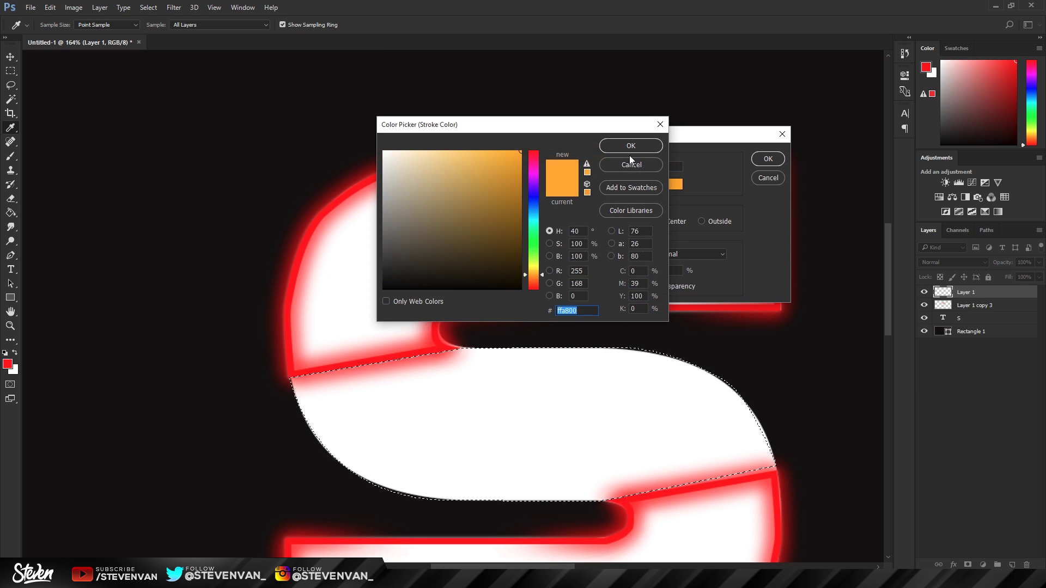
{"action": "left_click", "coordinate": [411, 151]}
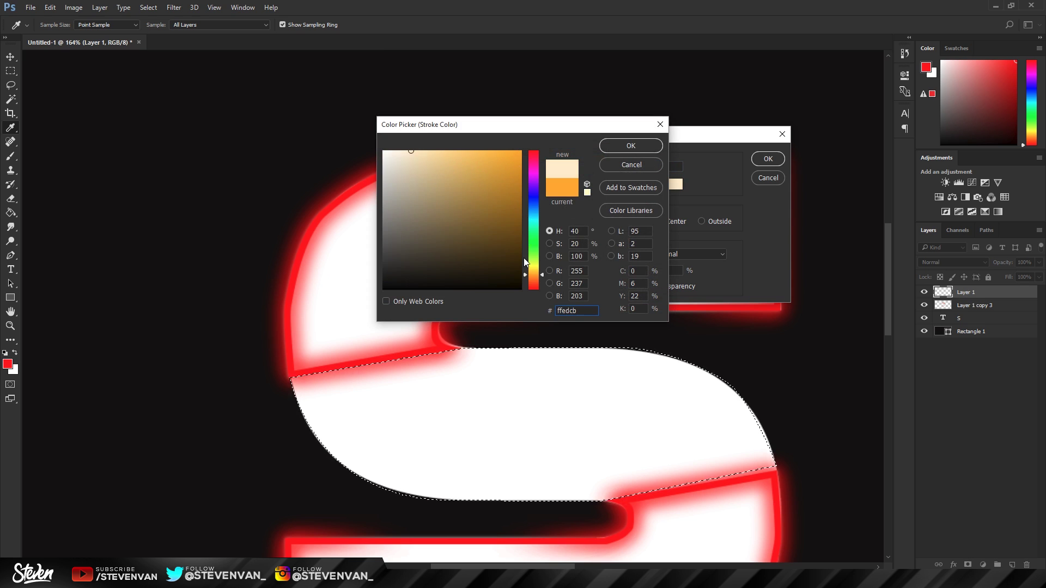
{"action": "left_click_drag", "start_coordinate": [534, 272], "coordinate": [533, 288]}
{"action": "key", "text": "Return"}
{"action": "key", "text": "Return"}
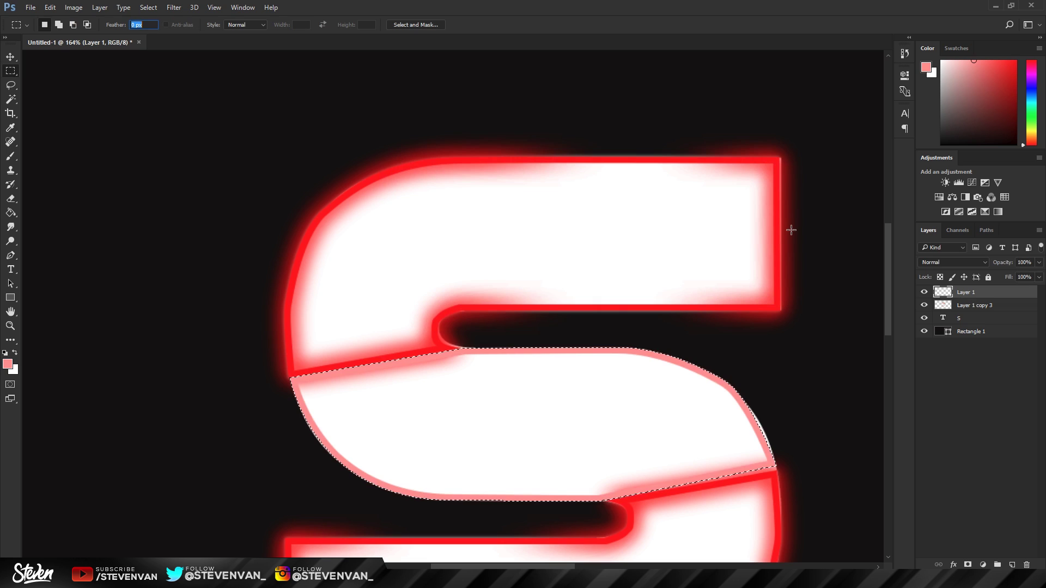
{"action": "left_click", "coordinate": [923, 305]}
Copy the stroked band onto a new layer and duplicate it as Layer 2 copy.
{"action": "key", "text": "ctrl+shift+alt+n"}
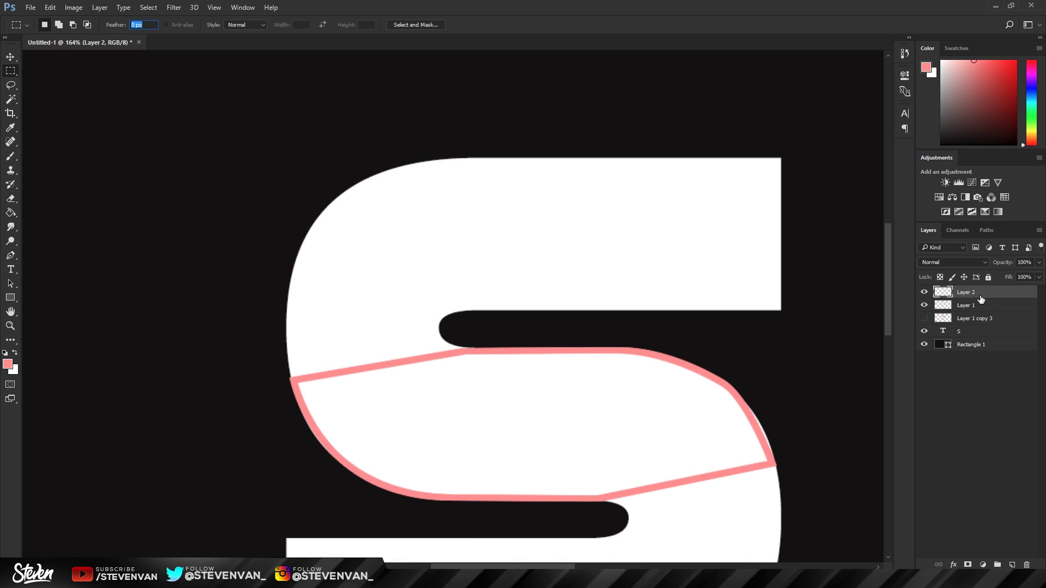
{"action": "key", "text": "ctrl+j"}
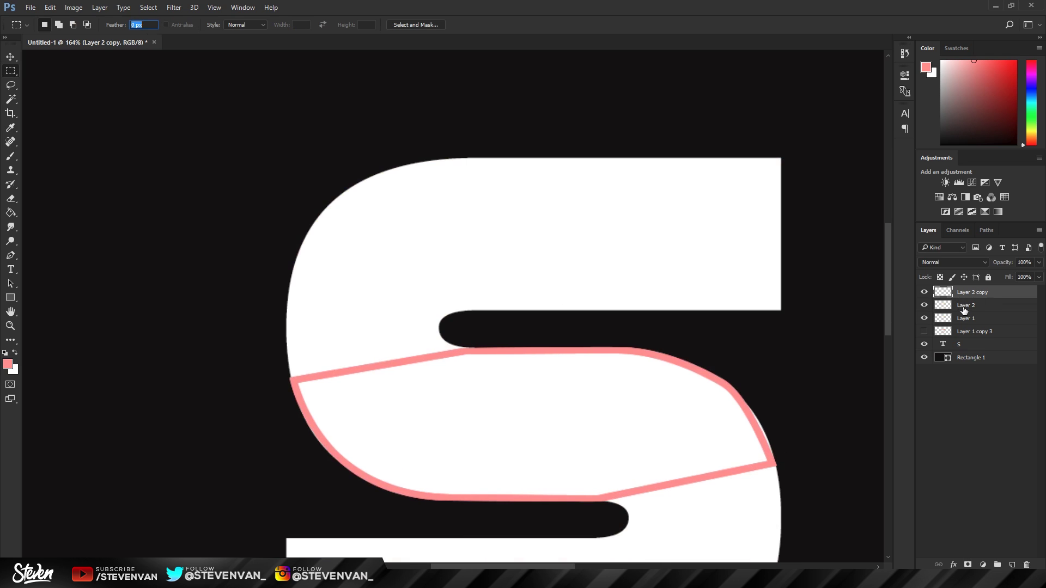
{"action": "left_click", "coordinate": [984, 322]}
{"action": "left_click", "coordinate": [987, 299]}
{"action": "left_click", "coordinate": [981, 320]}
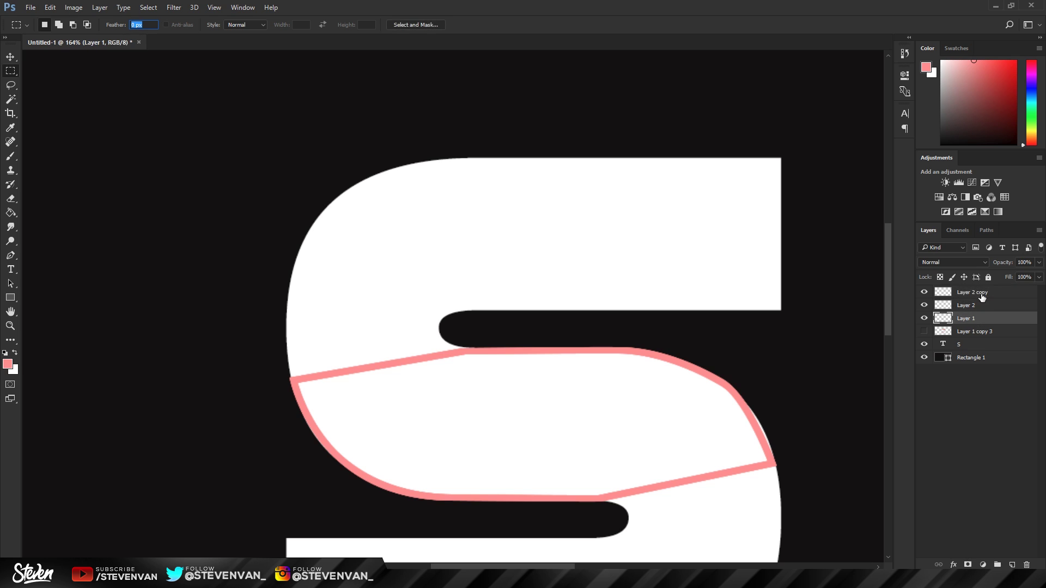
{"action": "left_click", "coordinate": [975, 297]}
Give Layer 2 copy a rasterized white Color Overlay and hide the S text layer.
{"action": "double_click", "coordinate": [1002, 292]}
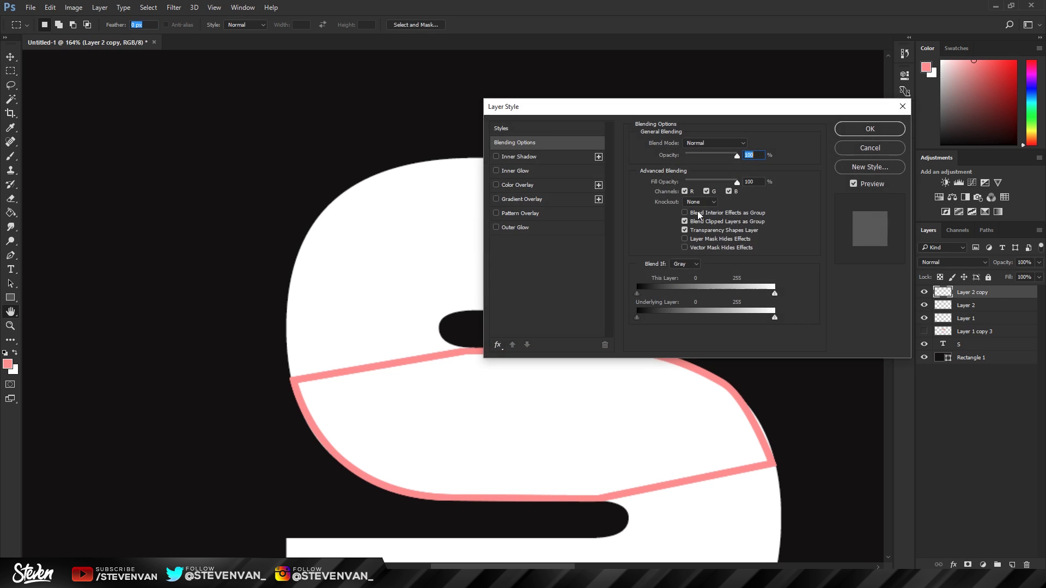
{"action": "left_click", "coordinate": [517, 185]}
{"action": "left_click", "coordinate": [876, 127]}
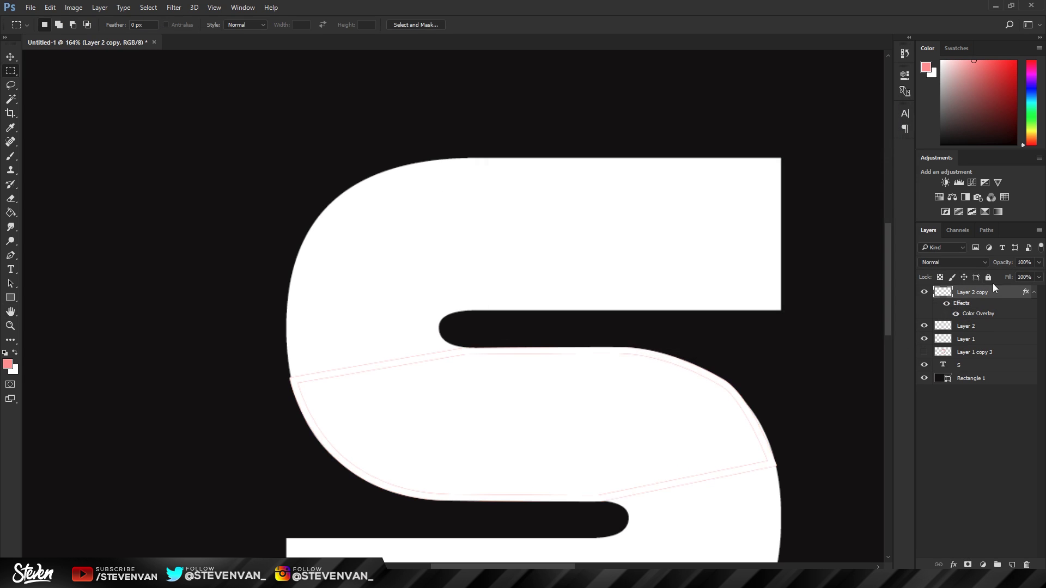
{"action": "right_click", "coordinate": [1026, 292]}
{"action": "left_click", "coordinate": [954, 294]}
{"action": "right_click", "coordinate": [979, 291]}
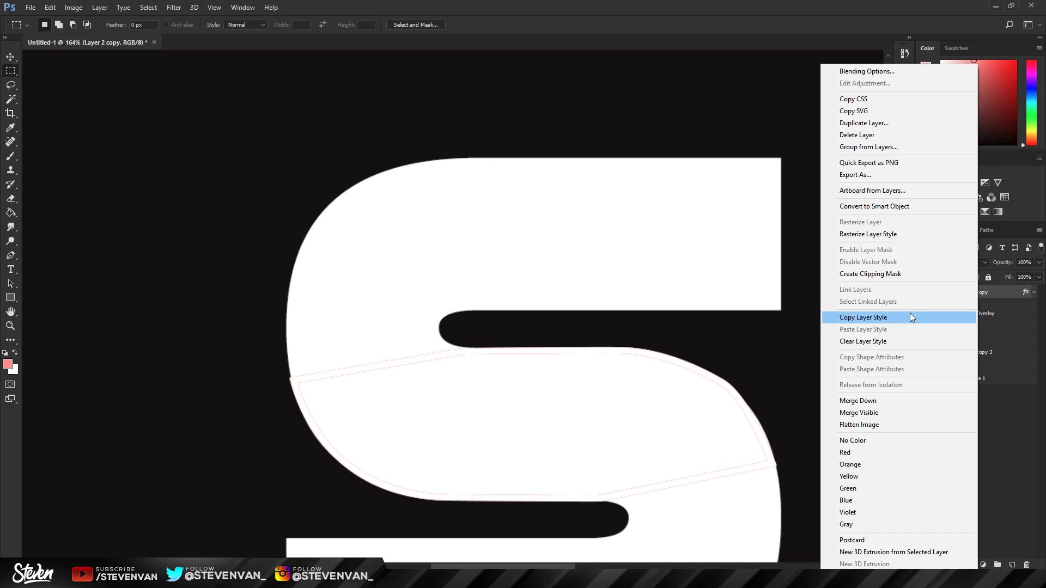
{"action": "left_click", "coordinate": [910, 234]}
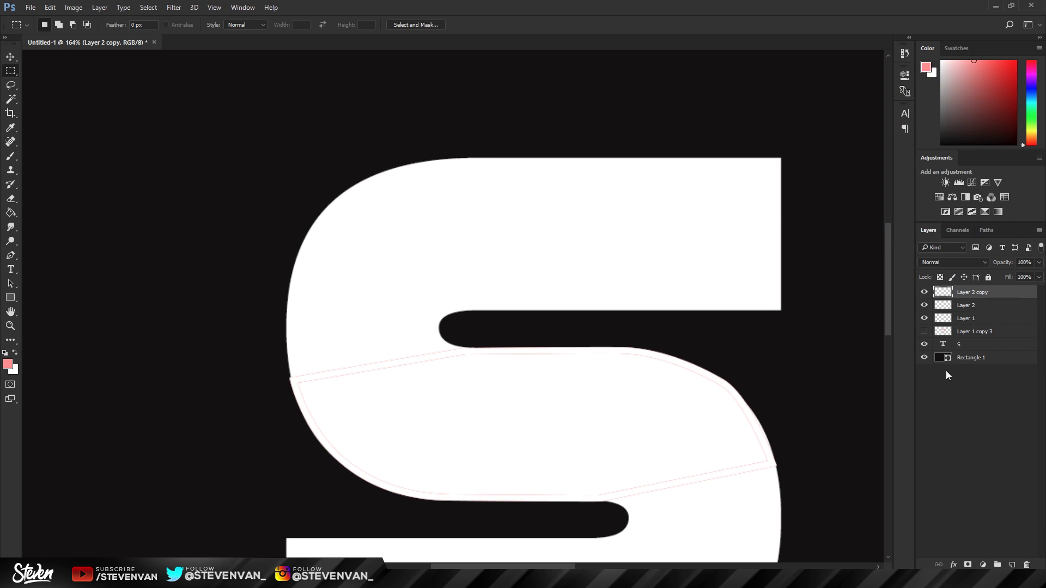
{"action": "left_click", "coordinate": [924, 345]}
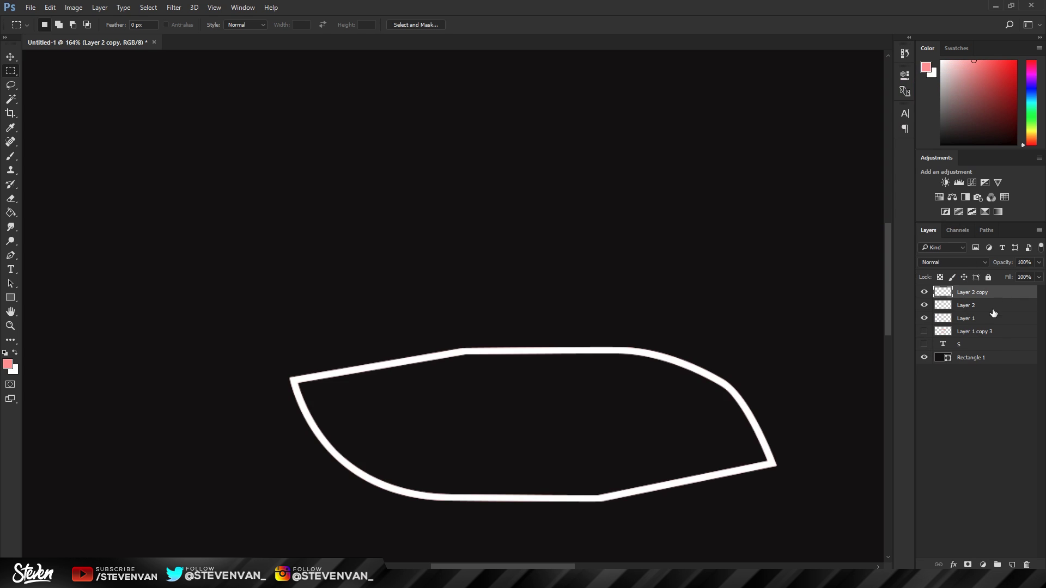
Blur Layer 2 copy with a radius 3 Gaussian Blur and set it to Overlay.
{"action": "left_click", "coordinate": [174, 7]}
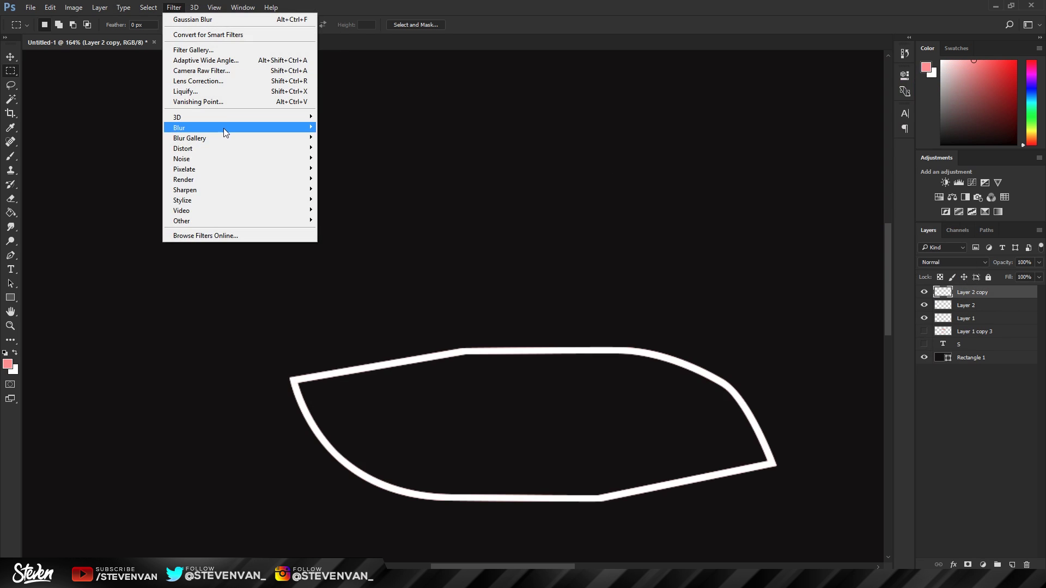
{"action": "mouse_move", "coordinate": [223, 128]}
{"action": "left_click", "coordinate": [343, 170]}
{"action": "type", "text": "3"}
{"action": "key", "text": "Return"}
{"action": "key", "text": "m"}
{"action": "left_click", "coordinate": [929, 268]}
Apply the same radius 3 Gaussian Blur to Layer 2.
{"action": "left_click", "coordinate": [936, 364]}
{"action": "right_click", "coordinate": [980, 306]}
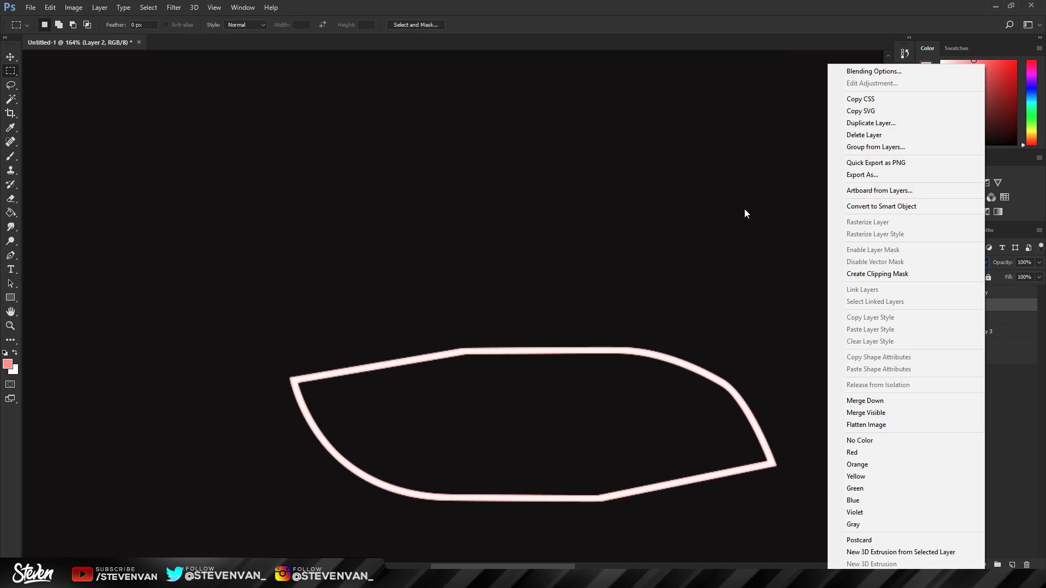
{"action": "left_click", "coordinate": [172, 12]}
{"action": "left_click", "coordinate": [172, 11]}
{"action": "mouse_move", "coordinate": [255, 127]}
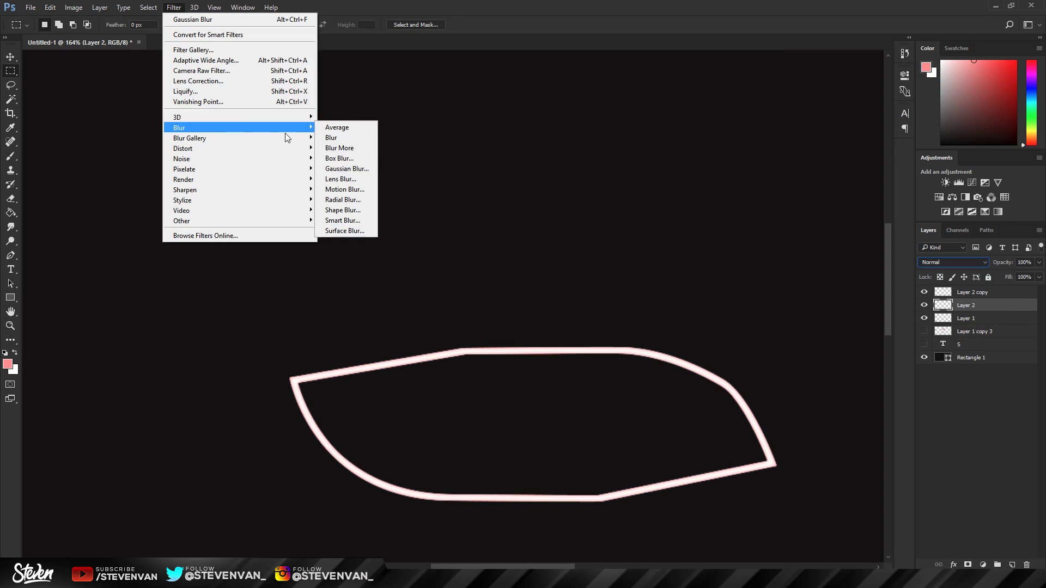
{"action": "left_click", "coordinate": [367, 166]}
{"action": "type", "text": "3"}
{"action": "key", "text": "Return"}
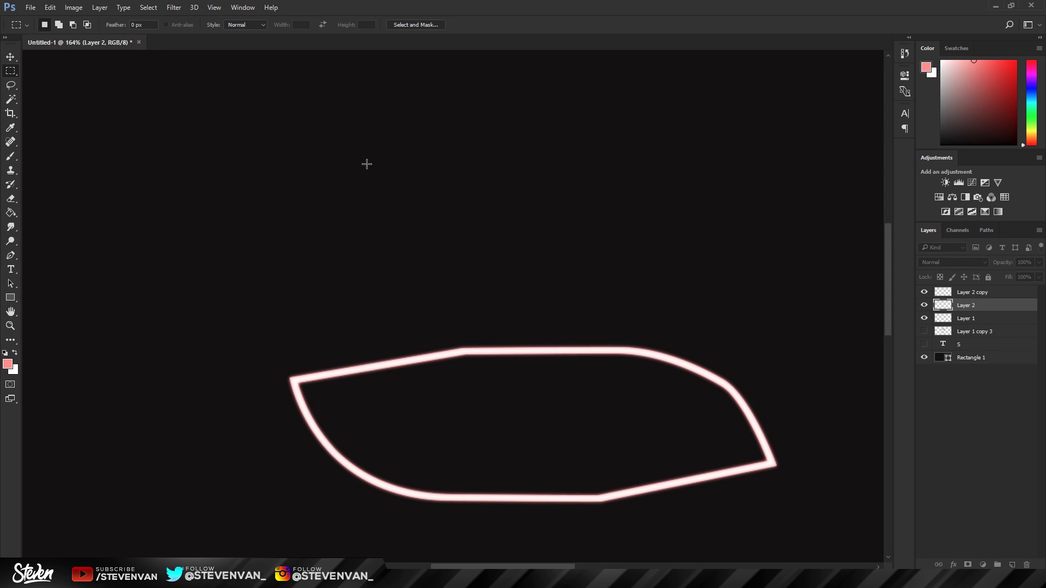
Merge Layer 1, Layer 2 and Layer 2 copy into one layer and show the red glow again.
{"action": "left_click", "coordinate": [978, 315]}
{"action": "left_click", "coordinate": [986, 297], "text": "shift"}
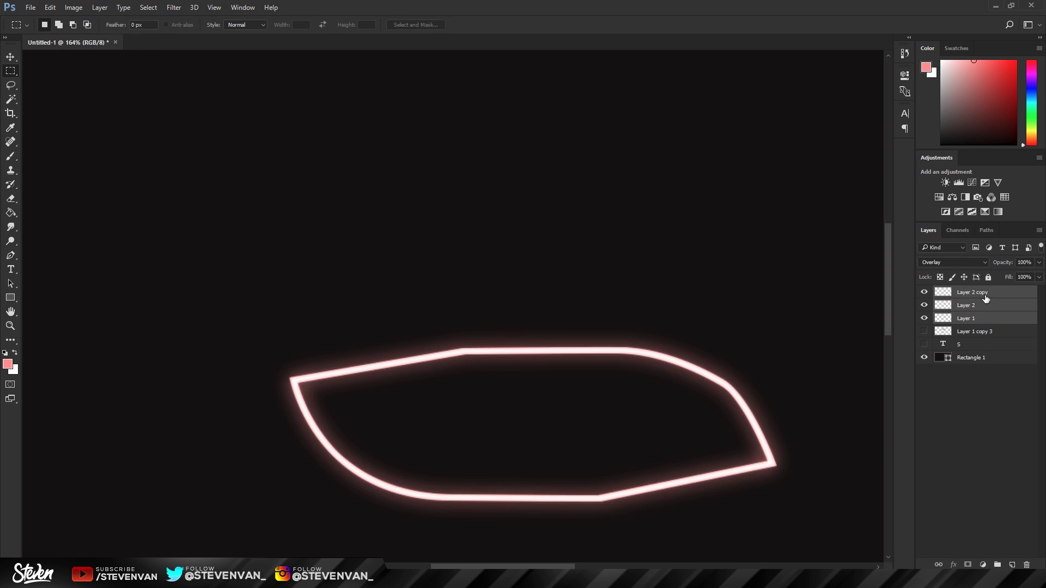
{"action": "key", "text": "ctrl+e"}
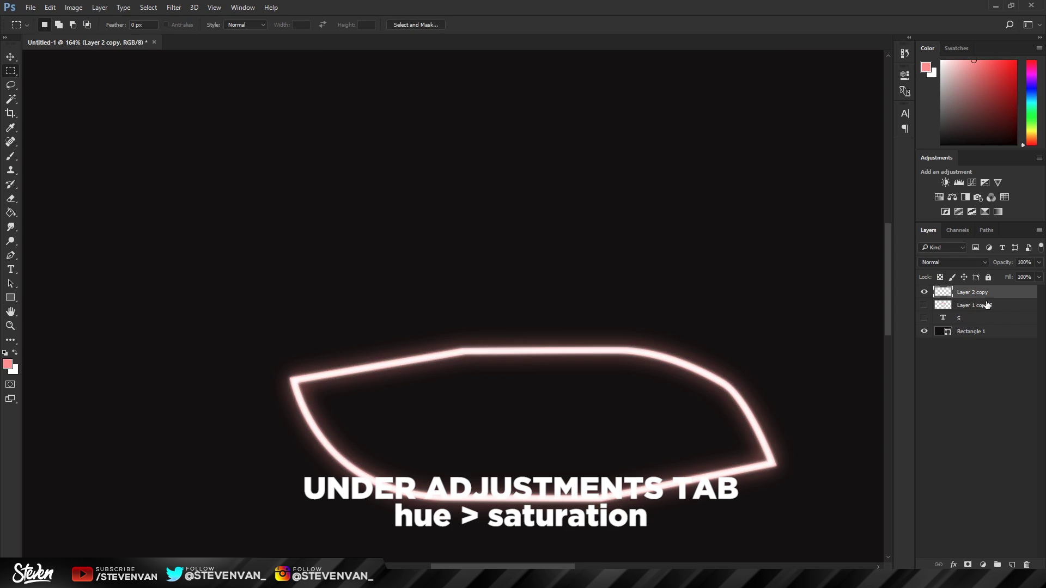
{"action": "left_click", "coordinate": [924, 317]}
{"action": "scroll", "coordinate": [830, 338], "scroll_direction": "down", "scroll_amount": 4}
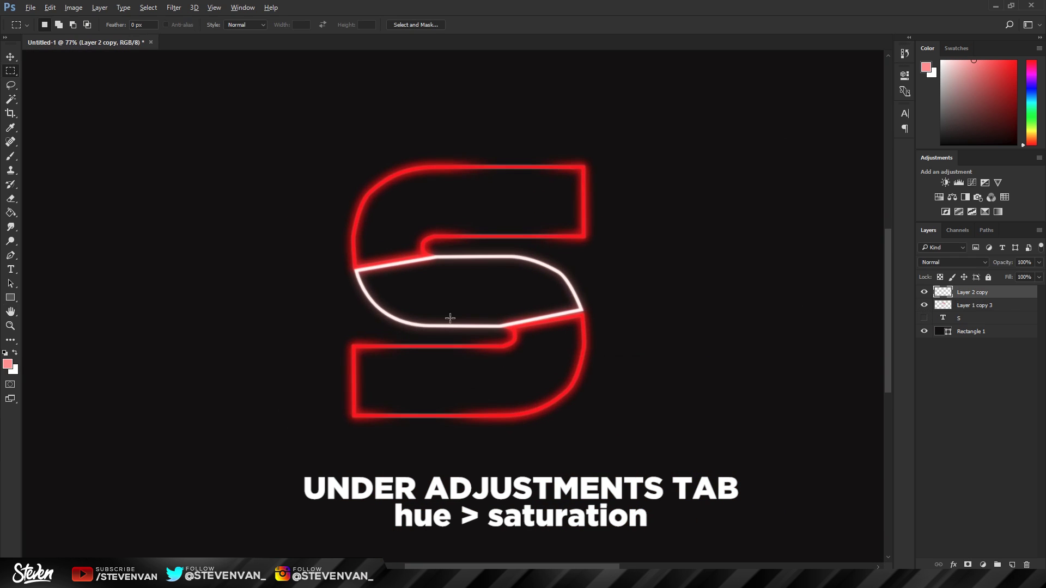
{"action": "left_click", "coordinate": [10, 326]}
{"action": "scroll", "coordinate": [263, 271], "scroll_direction": "down", "scroll_amount": 3}
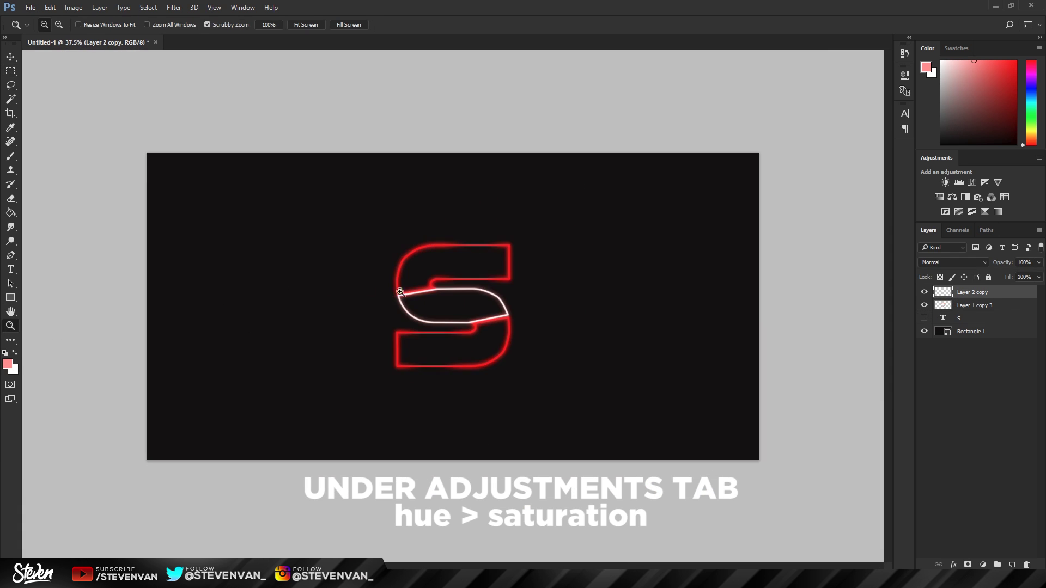
{"action": "scroll", "coordinate": [470, 242], "scroll_direction": "up", "scroll_amount": 1}
{"action": "scroll", "coordinate": [485, 240], "scroll_direction": "up", "scroll_amount": 4}
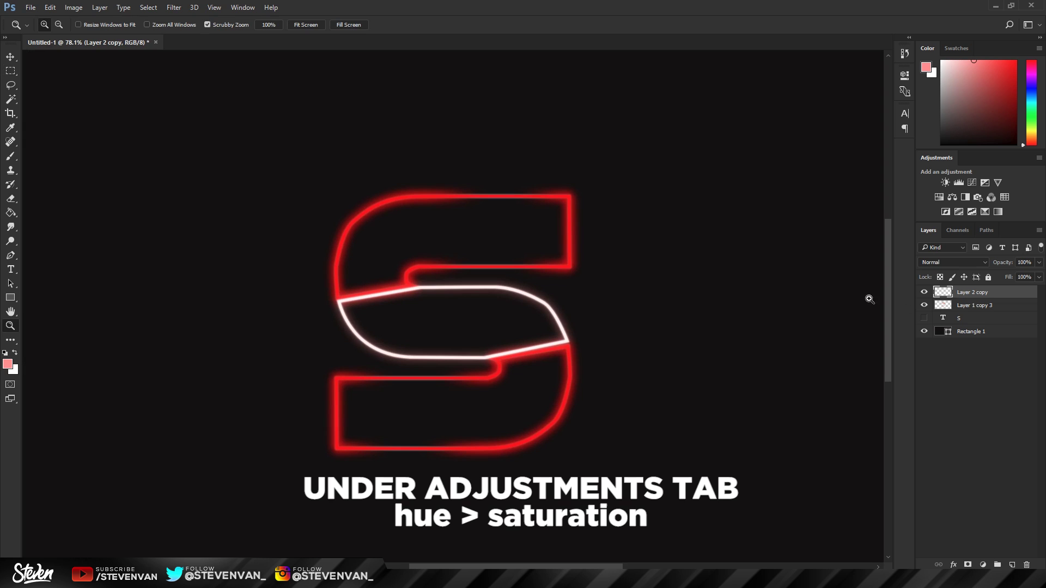
{"action": "scroll", "coordinate": [394, 310], "scroll_direction": "up", "scroll_amount": 2}
{"action": "scroll", "coordinate": [467, 355], "scroll_direction": "down", "scroll_amount": 3}
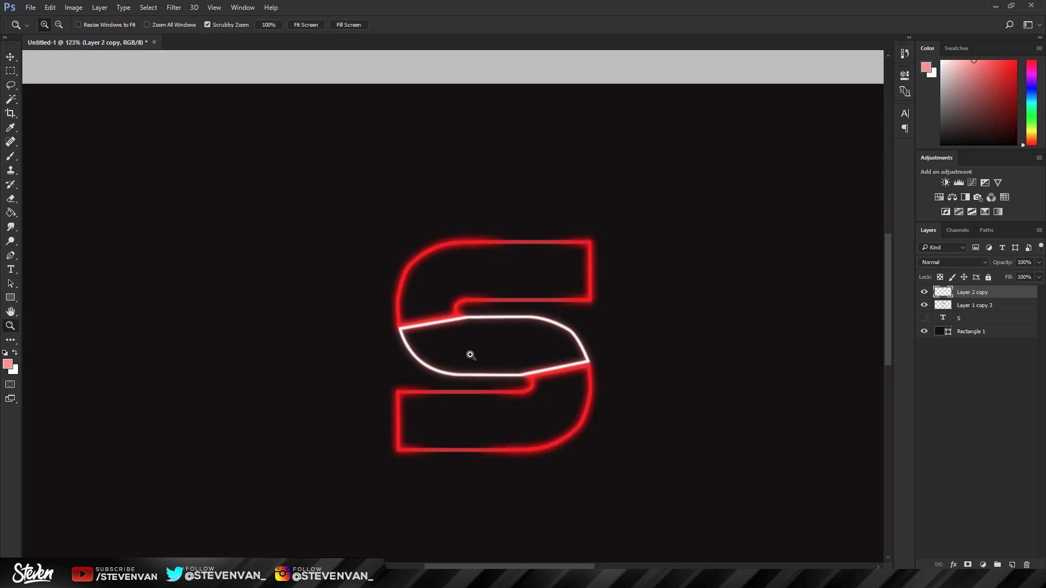
{"action": "scroll", "coordinate": [467, 354], "scroll_direction": "up", "scroll_amount": 3}
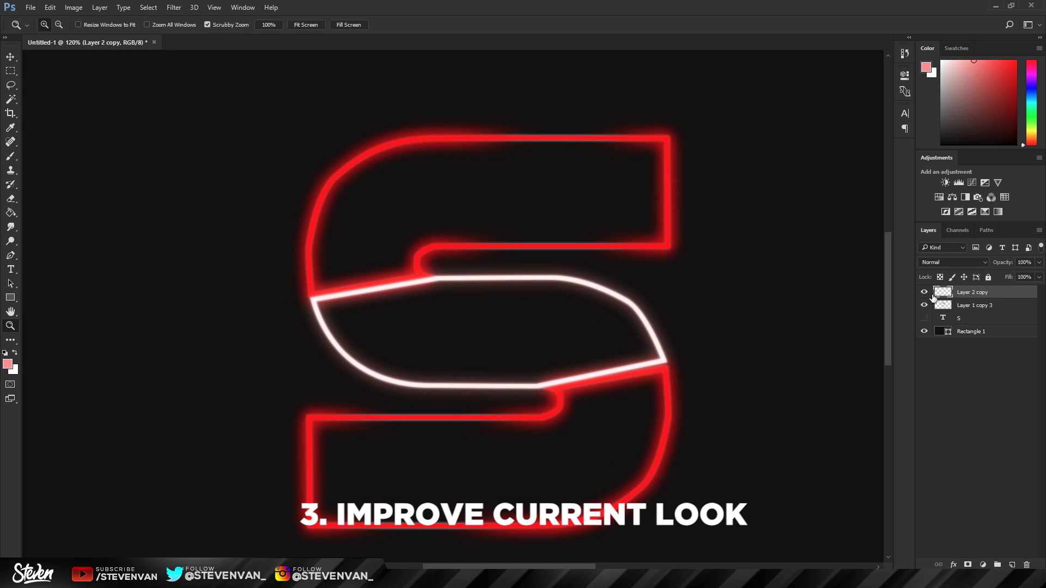
Fade out the right half of the white middle line with a large soft eraser.
{"action": "left_click", "coordinate": [11, 198]}
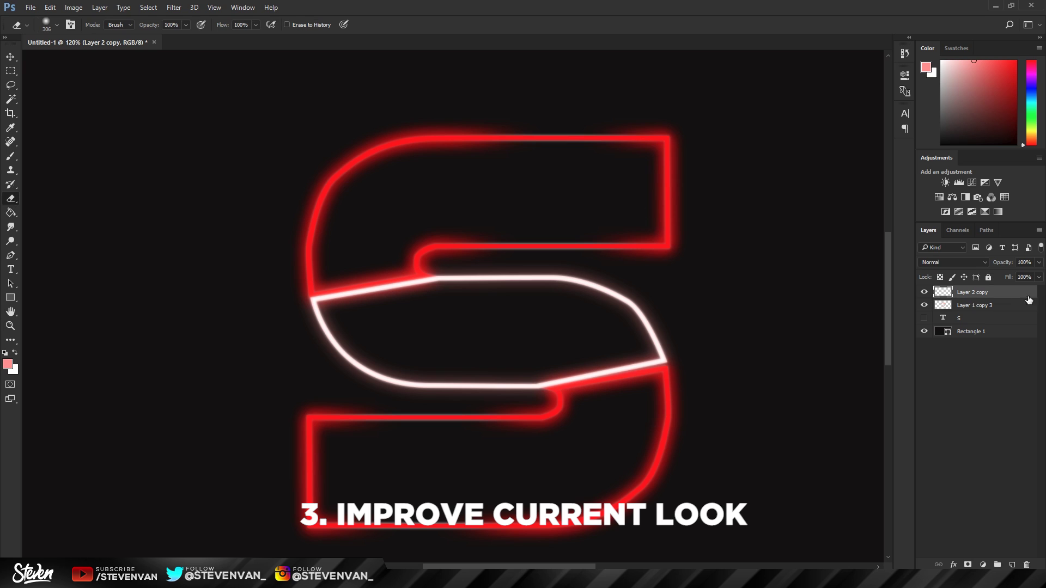
{"action": "left_click", "coordinate": [57, 26]}
{"action": "mouse_move", "coordinate": [558, 399]}
{"action": "left_mouse_down"}
{"action": "mouse_move", "coordinate": [643, 370]}
{"action": "mouse_move", "coordinate": [642, 383]}
{"action": "mouse_move", "coordinate": [657, 384]}
{"action": "left_mouse_up"}
{"action": "scroll", "coordinate": [616, 411], "scroll_direction": "down", "scroll_amount": 3}
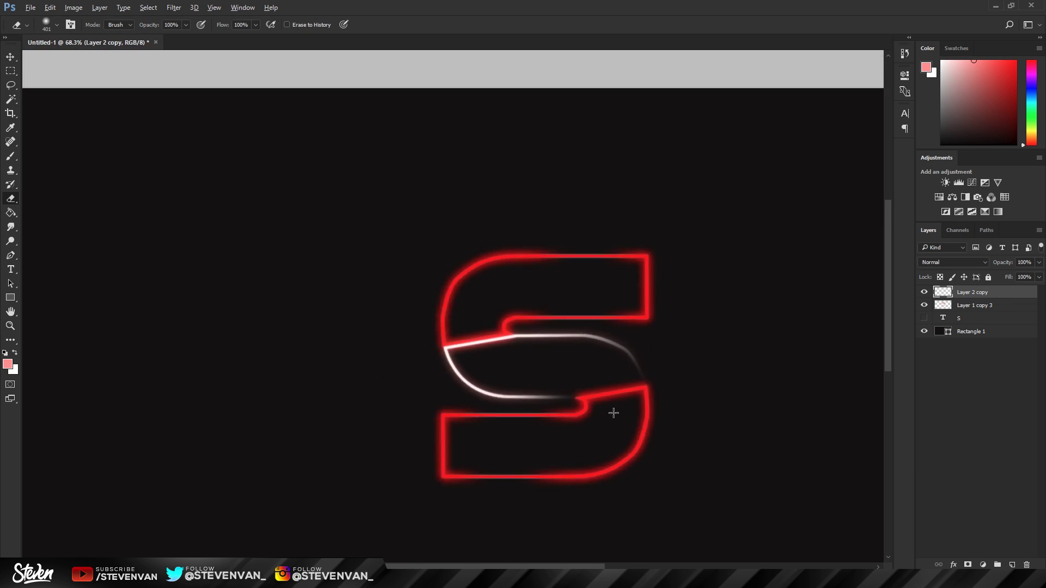
{"action": "scroll", "coordinate": [613, 413], "scroll_direction": "down", "scroll_amount": 2}
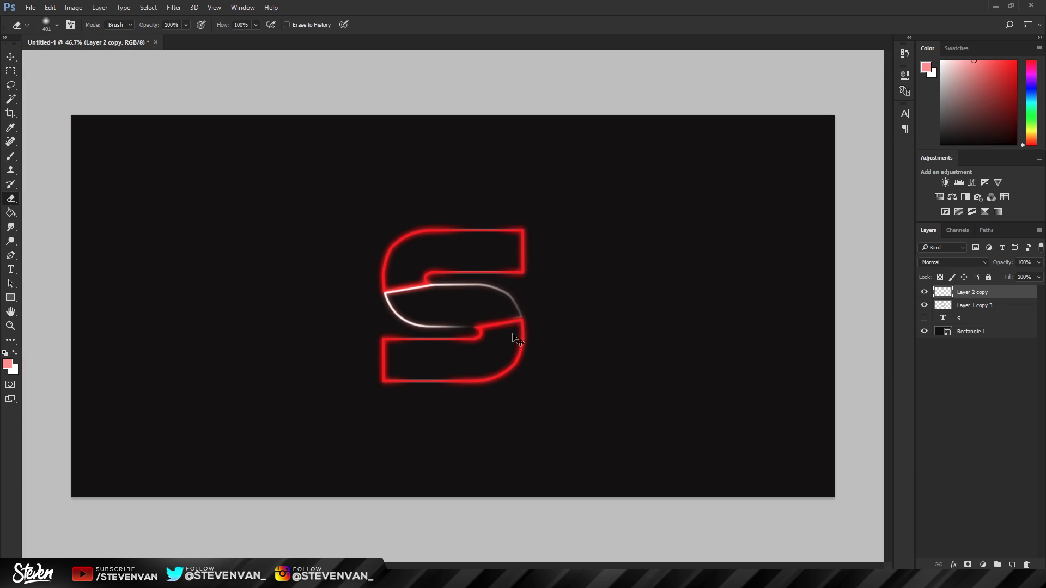
{"action": "scroll", "coordinate": [452, 329], "scroll_direction": "up", "scroll_amount": 3}
Merge the glow into the neon S, duplicate it, and offset the copy slightly up-left.
{"action": "left_click", "coordinate": [988, 308]}
{"action": "left_click", "coordinate": [989, 293], "text": "shift"}
{"action": "key", "text": "ctrl+e"}
{"action": "scroll", "coordinate": [572, 354], "scroll_direction": "down", "scroll_amount": 4}
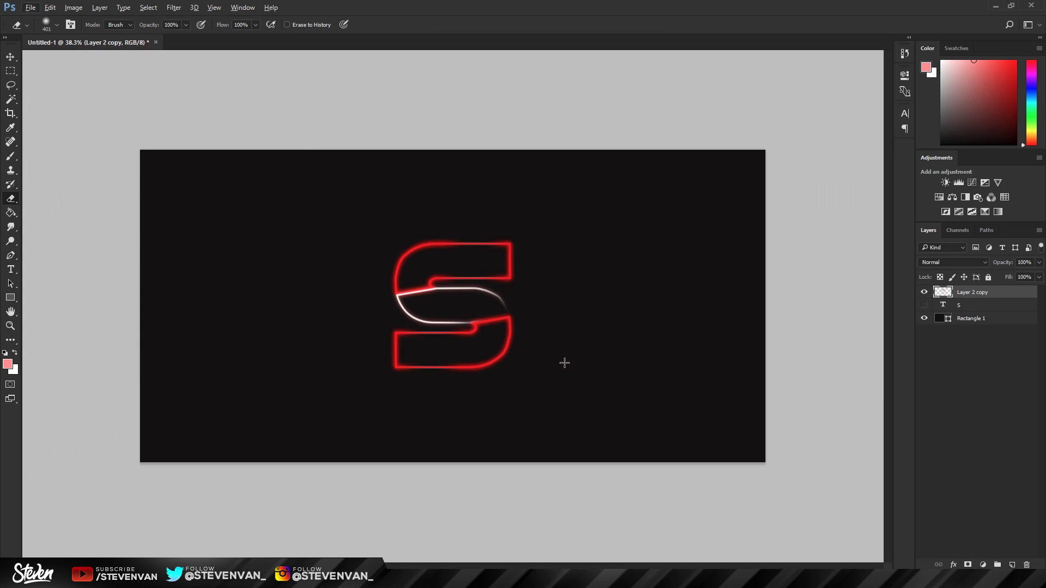
{"action": "key", "text": "ctrl+j"}
{"action": "left_click", "coordinate": [10, 57]}
{"action": "left_click_drag", "start_coordinate": [392, 151], "coordinate": [377, 142]}
Add a clipped Hue/Saturation adjustment at Hue -180 to turn the offset S copy cyan.
{"action": "left_click", "coordinate": [939, 196]}
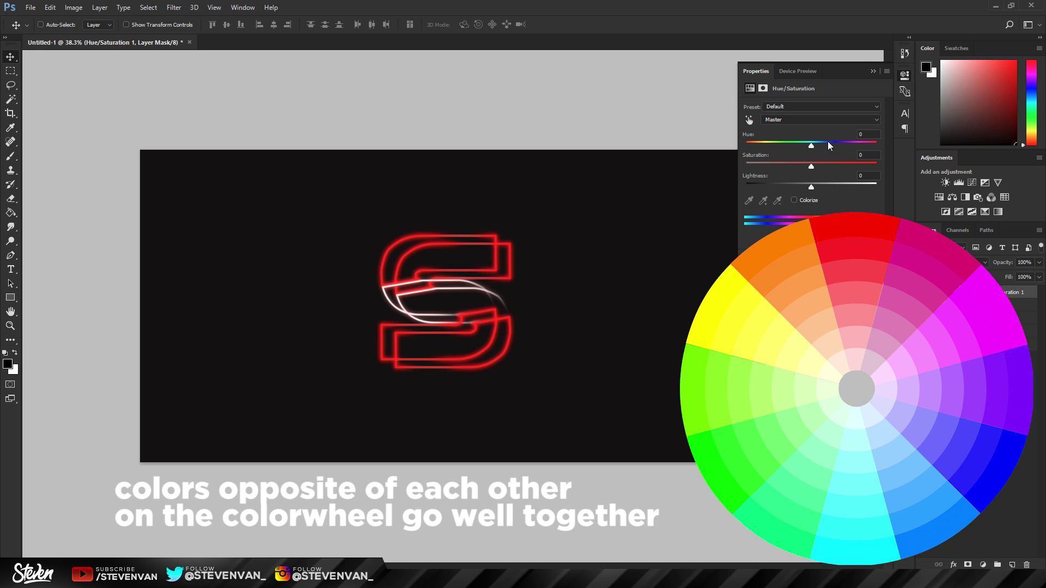
{"action": "left_click_drag", "start_coordinate": [828, 141], "coordinate": [744, 146]}
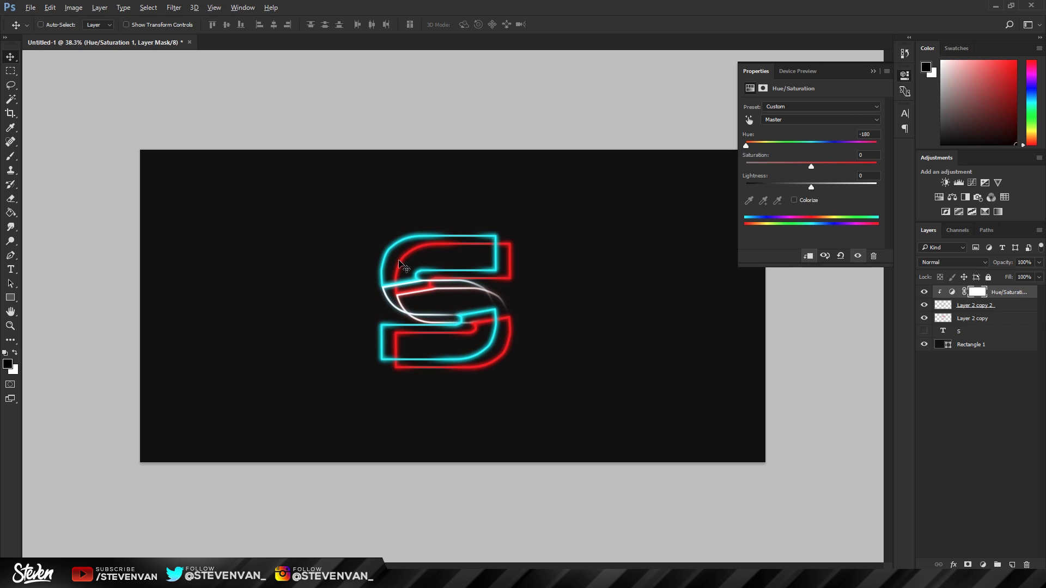
{"action": "scroll", "coordinate": [400, 264], "scroll_direction": "up", "scroll_amount": 5}
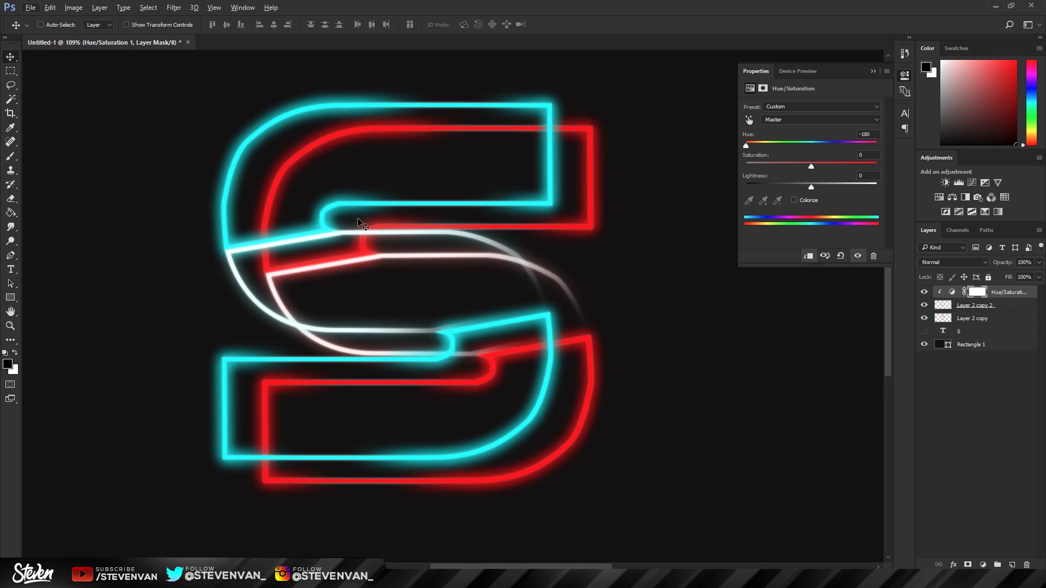
{"action": "scroll", "coordinate": [373, 339], "scroll_direction": "down", "scroll_amount": 5}
{"action": "scroll", "coordinate": [369, 366], "scroll_direction": "up", "scroll_amount": 3}
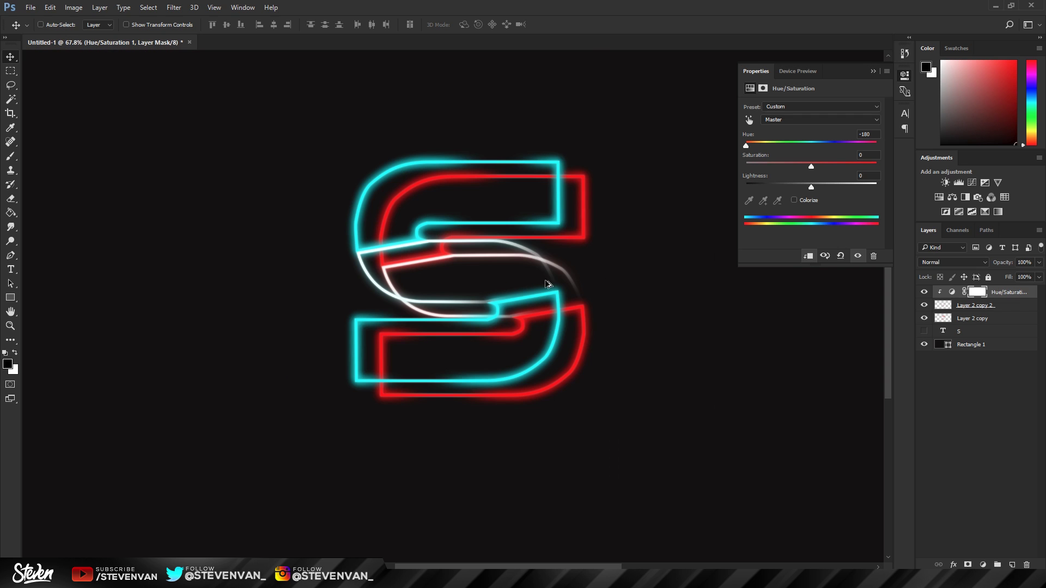
{"action": "scroll", "coordinate": [516, 283], "scroll_direction": "down", "scroll_amount": 3}
{"action": "scroll", "coordinate": [853, 303], "scroll_direction": "up", "scroll_amount": 3}
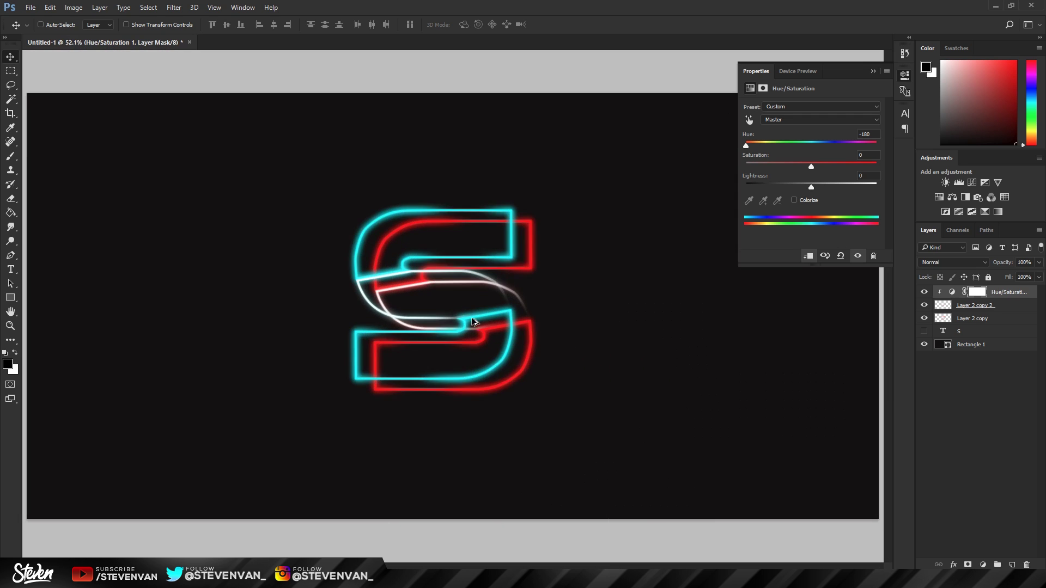
Merge the hue adjustment into the cyan S, nudge it right, and erase parts of its edges.
{"action": "key", "text": "ctrl+e"}
{"action": "left_click_drag", "start_coordinate": [498, 257], "coordinate": [508, 257]}
{"action": "key", "text": "e"}
{"action": "left_click_drag", "start_coordinate": [338, 321], "coordinate": [336, 351]}
{"action": "left_click_drag", "start_coordinate": [577, 205], "coordinate": [572, 180]}
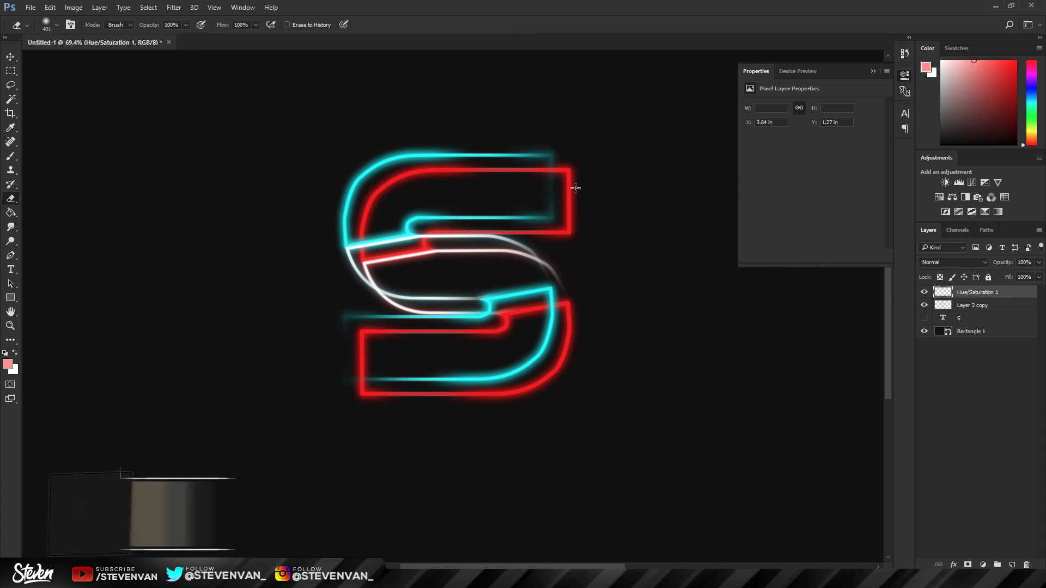
{"action": "scroll", "coordinate": [545, 315], "scroll_direction": "down", "scroll_amount": 3}
{"action": "scroll", "coordinate": [467, 413], "scroll_direction": "up", "scroll_amount": 3}
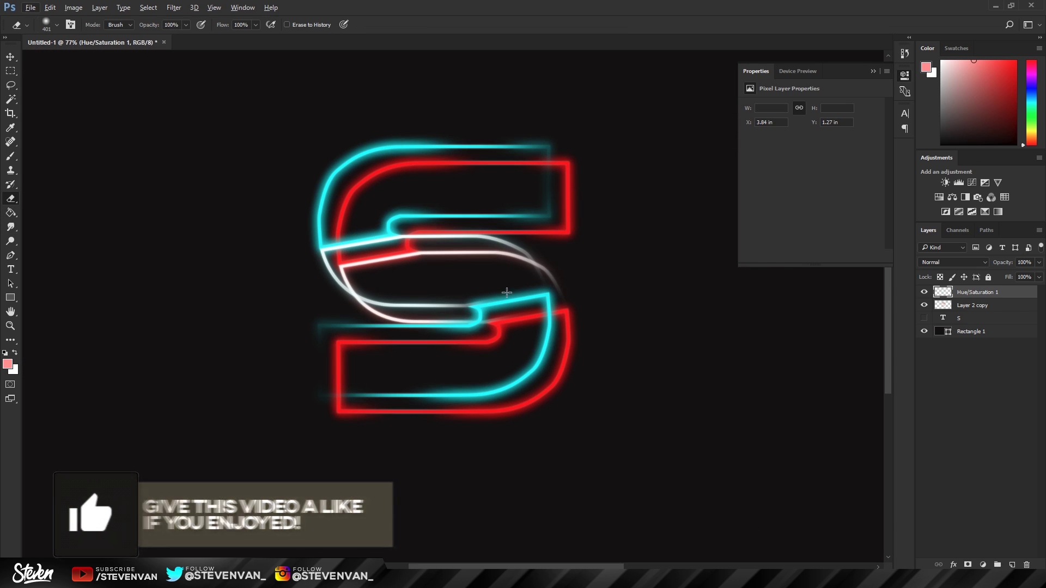
{"action": "scroll", "coordinate": [527, 295], "scroll_direction": "down", "scroll_amount": 3}
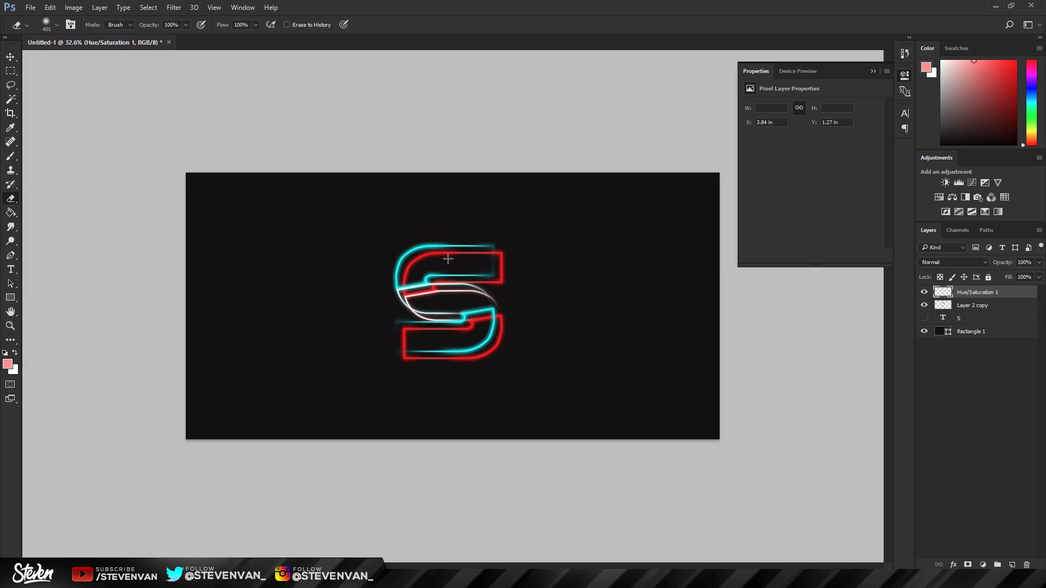
Merge Layer 2 copy with Hue/Saturation 1 and delete the hidden S text layer.
{"action": "left_click", "coordinate": [994, 304]}
{"action": "left_click", "coordinate": [1007, 293], "text": "shift"}
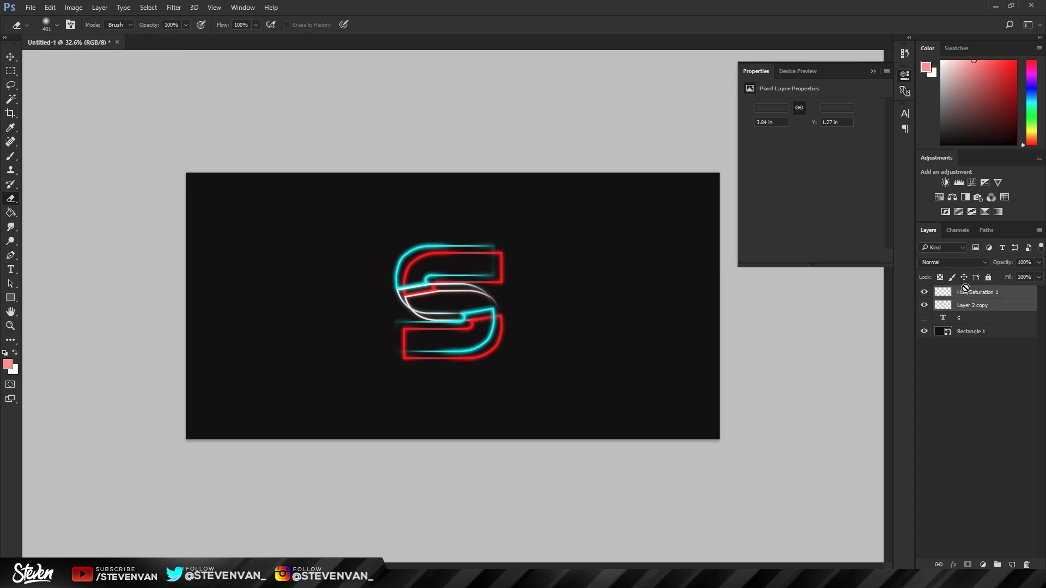
{"action": "key", "text": "ctrl+e"}
{"action": "left_click", "coordinate": [872, 72]}
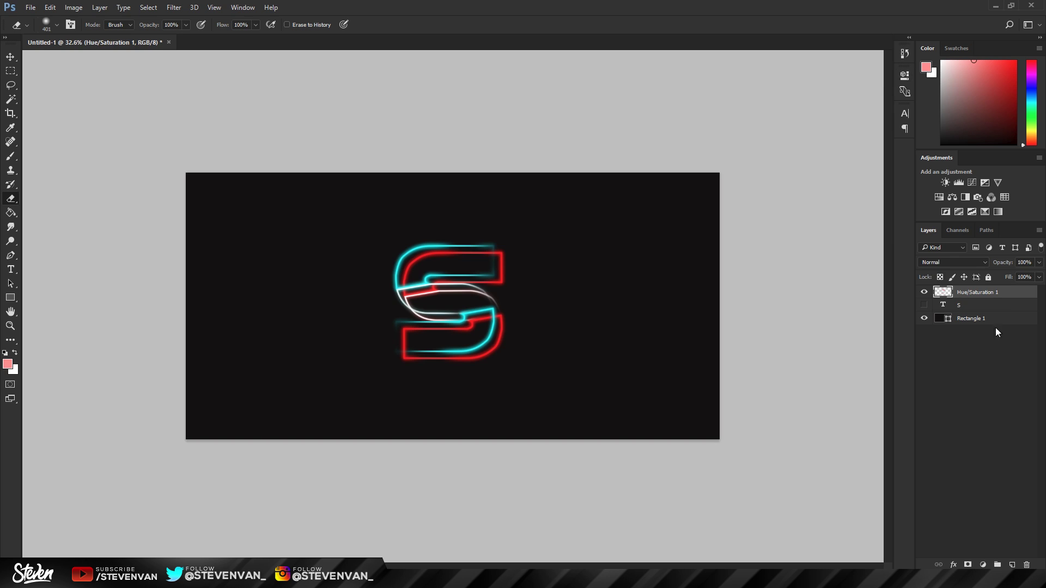
{"action": "left_click", "coordinate": [985, 305]}
{"action": "key", "text": "Delete"}
Shrink the merged S proportionally and move it toward the canvas centre.
{"action": "left_click", "coordinate": [9, 58]}
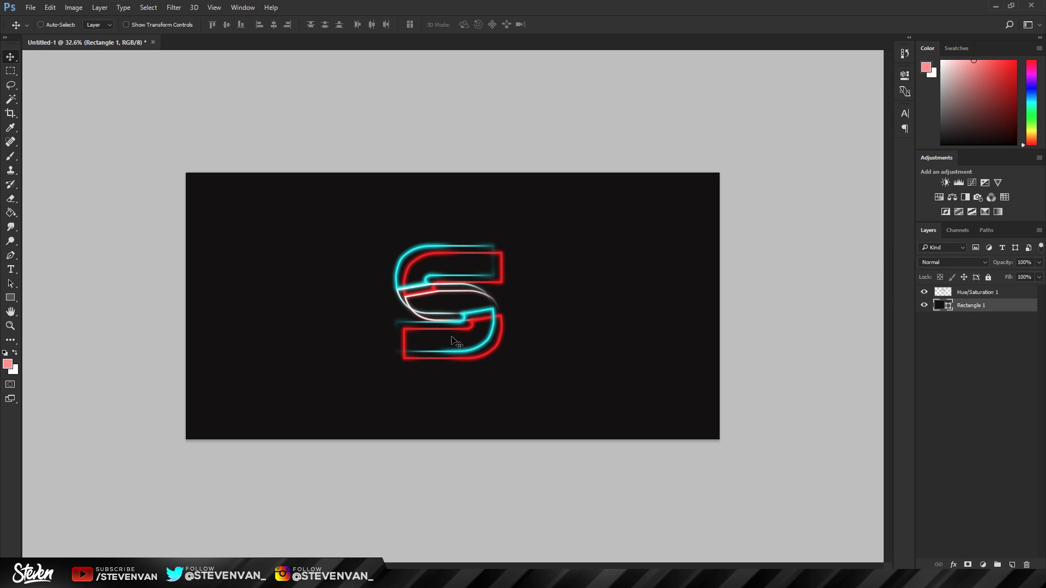
{"action": "left_click", "coordinate": [501, 325]}
{"action": "key", "text": "alt+bracketright"}
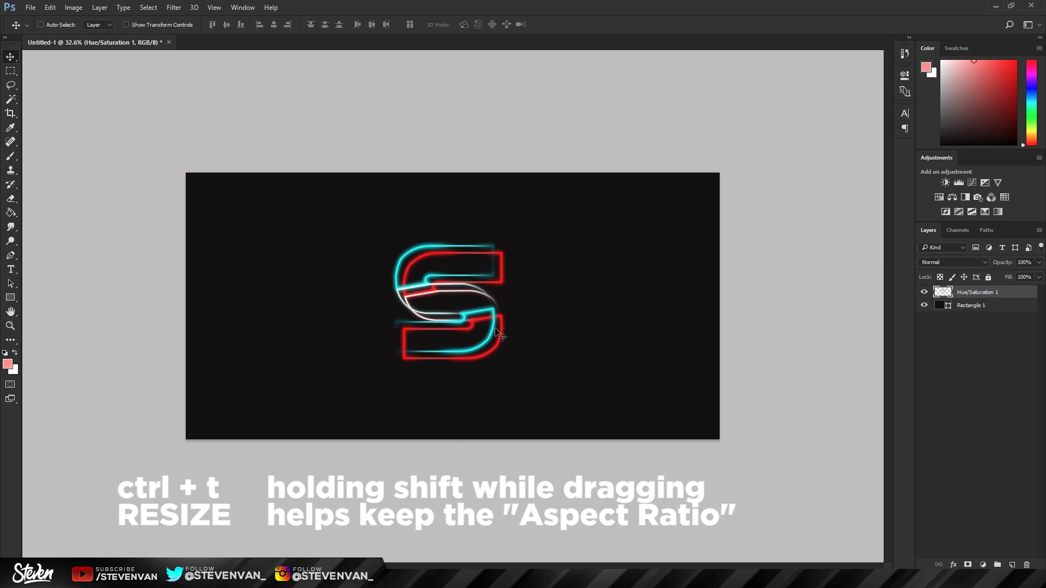
{"action": "key", "text": "ctrl+t"}
{"action": "left_click_drag", "start_coordinate": [507, 364], "coordinate": [467, 311]}
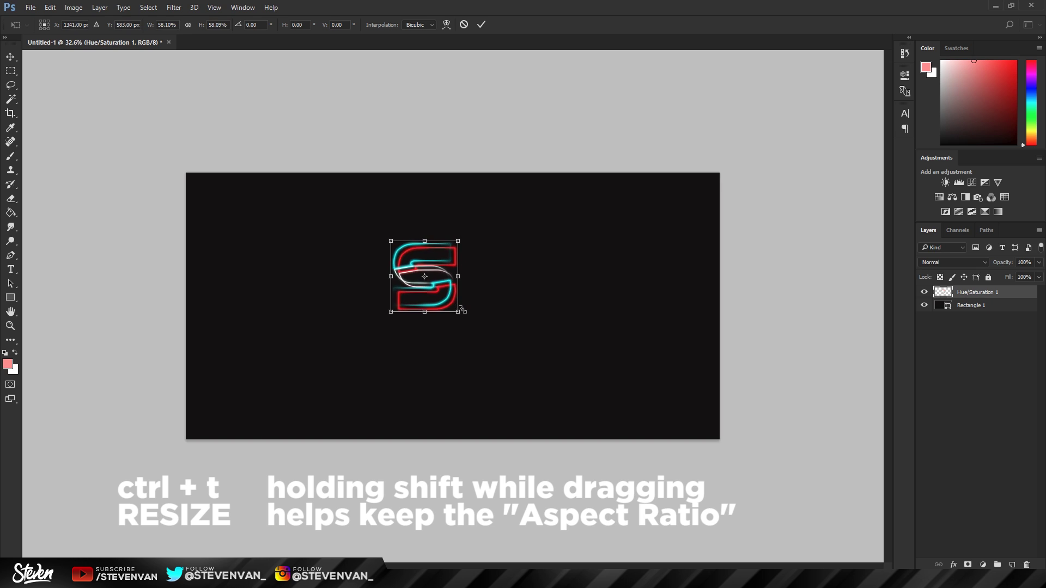
{"action": "key", "text": "Return"}
{"action": "left_click_drag", "start_coordinate": [463, 254], "coordinate": [473, 254]}
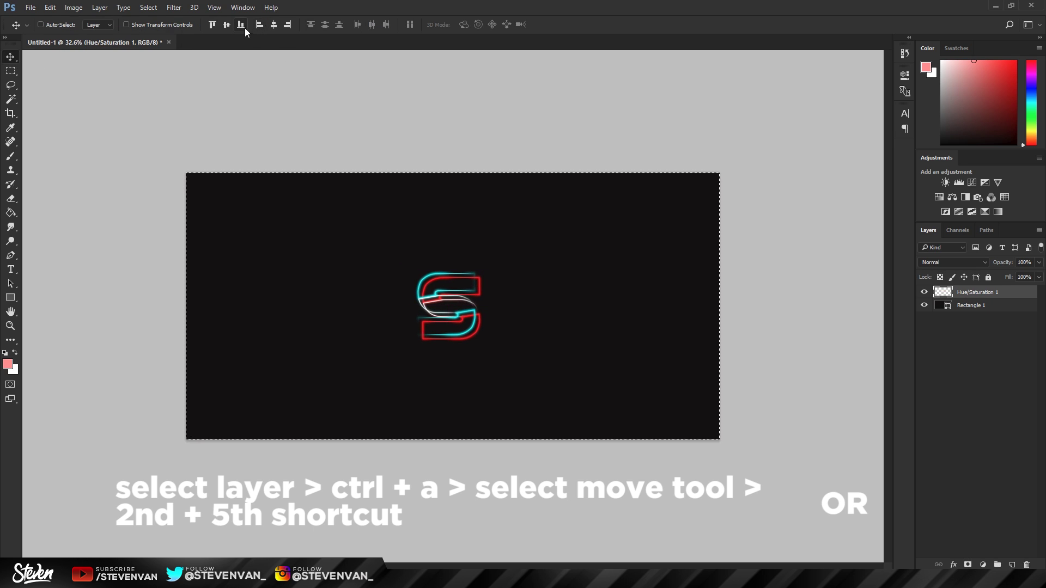
Centre the S horizontally and vertically on the canvas and nudge it slightly up.
{"action": "left_click", "coordinate": [273, 24]}
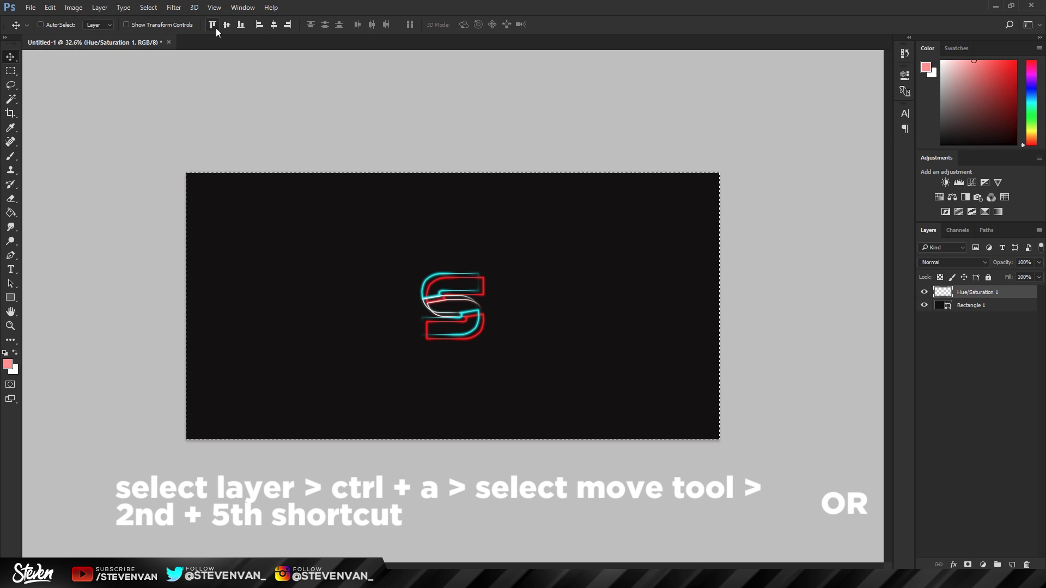
{"action": "left_click", "coordinate": [218, 26]}
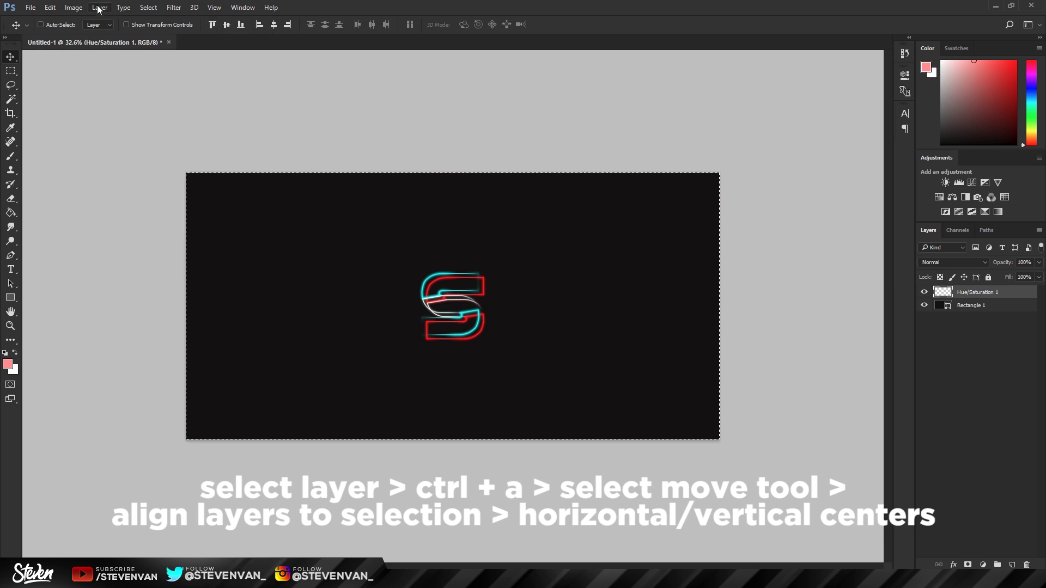
{"action": "left_click", "coordinate": [99, 8]}
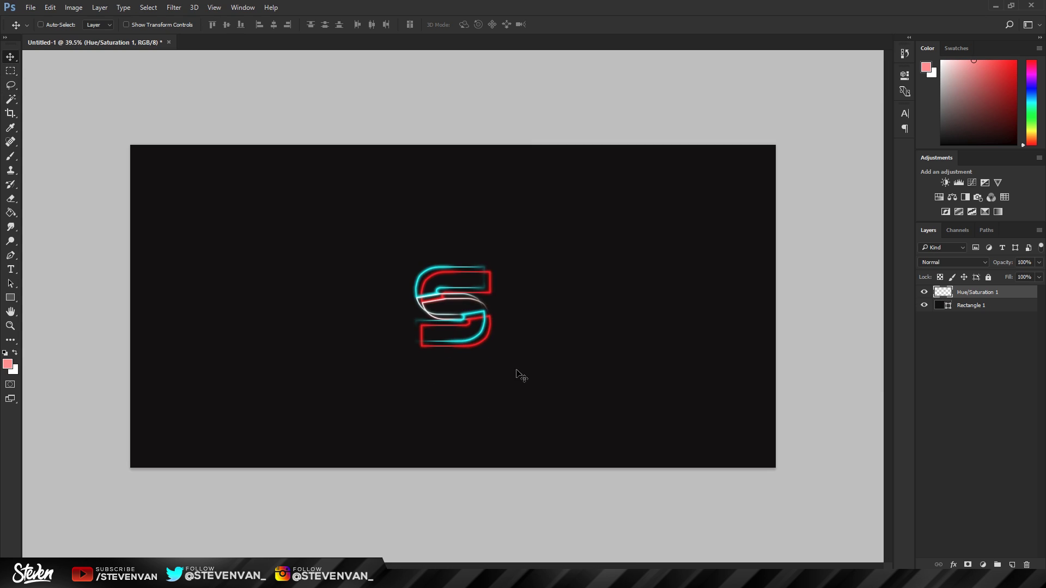
{"action": "key", "text": "ctrl"}
{"action": "key", "text": "ctrl+Up"}
{"action": "key", "text": "ctrl+Up"}
{"action": "key", "text": "ctrl+Up"}
{"action": "key", "text": "ctrl+Up"}
{"action": "key", "text": "ctrl+Up"}
{"action": "key", "text": "ctrl+Up"}
{"action": "key", "text": "ctrl+Up"}
{"action": "key", "text": "ctrl+Up"}
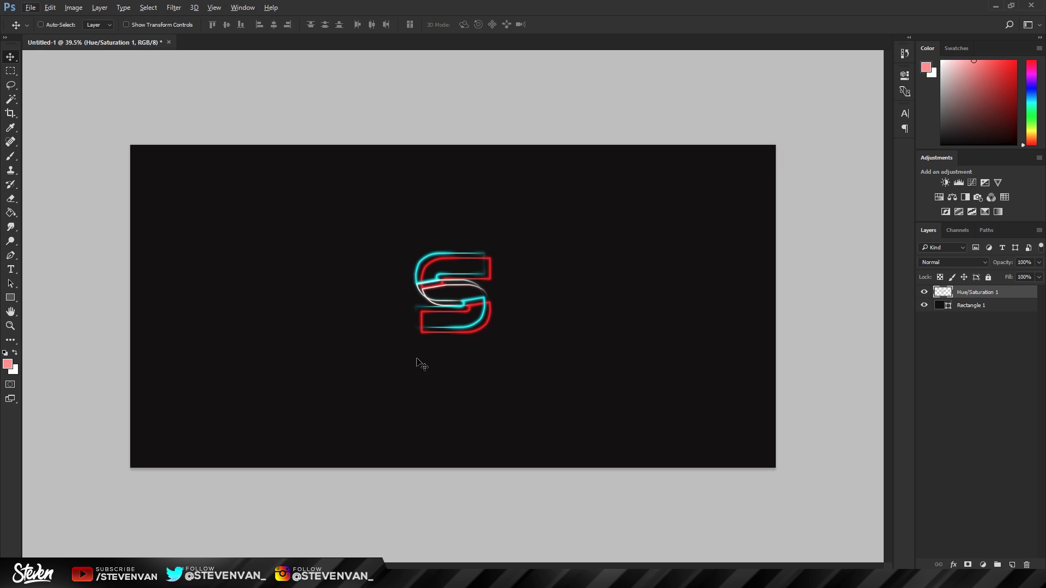
{"action": "key", "text": "ctrl+plus"}
{"action": "scroll", "coordinate": [659, 327], "scroll_direction": "down", "scroll_amount": 2}
{"action": "scroll", "coordinate": [657, 328], "scroll_direction": "up", "scroll_amount": 1}
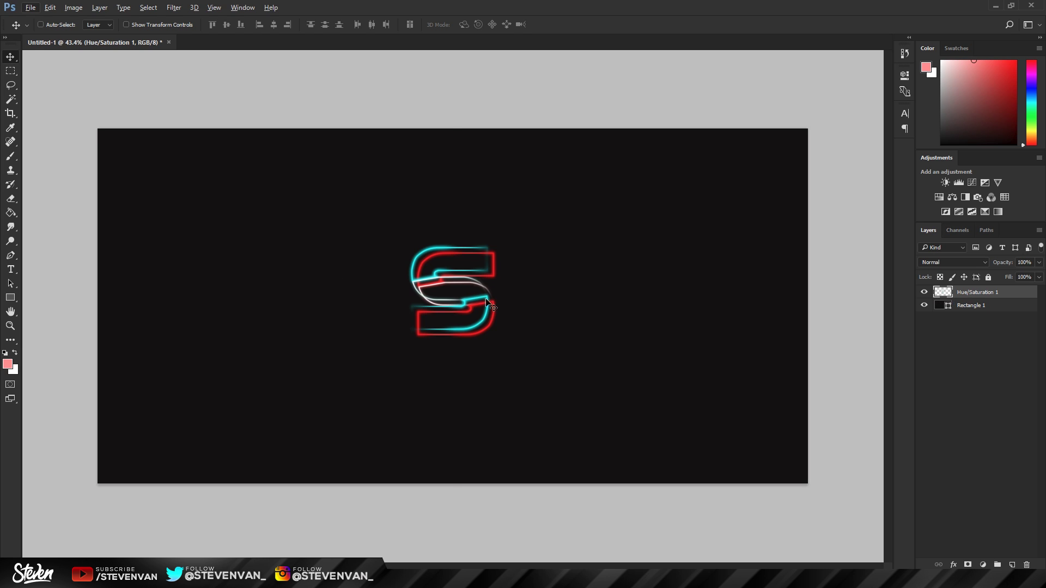
Duplicate the S three times, spread the copies apart, and merge them into one SSS layer.
{"action": "key", "text": "alt+Right"}
{"action": "key", "text": "alt+Right"}
{"action": "key", "text": "alt+Right"}
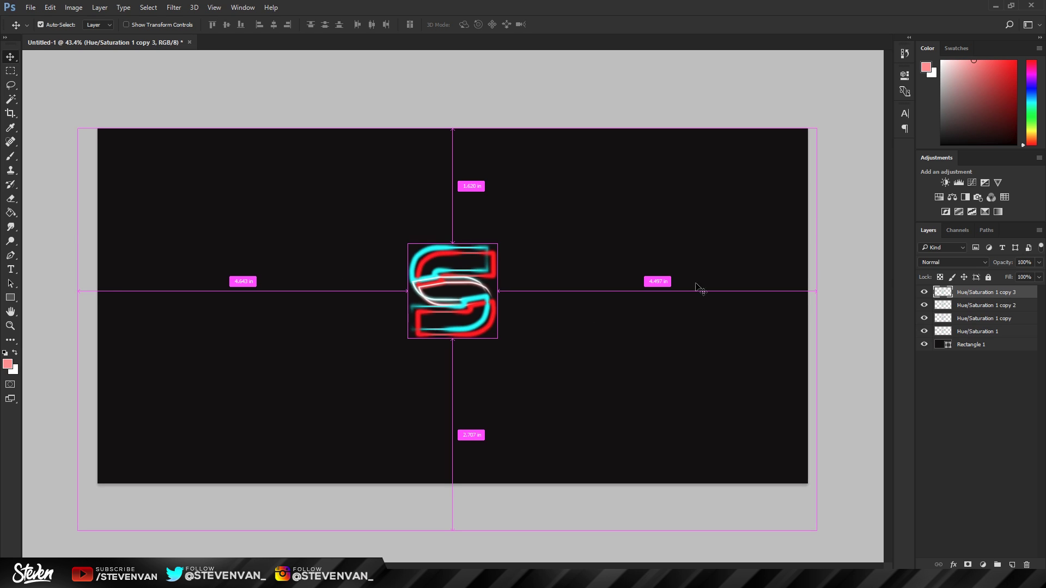
{"action": "left_click_drag", "start_coordinate": [379, 251], "coordinate": [403, 237]}
{"action": "key", "text": "alt+bracketleft"}
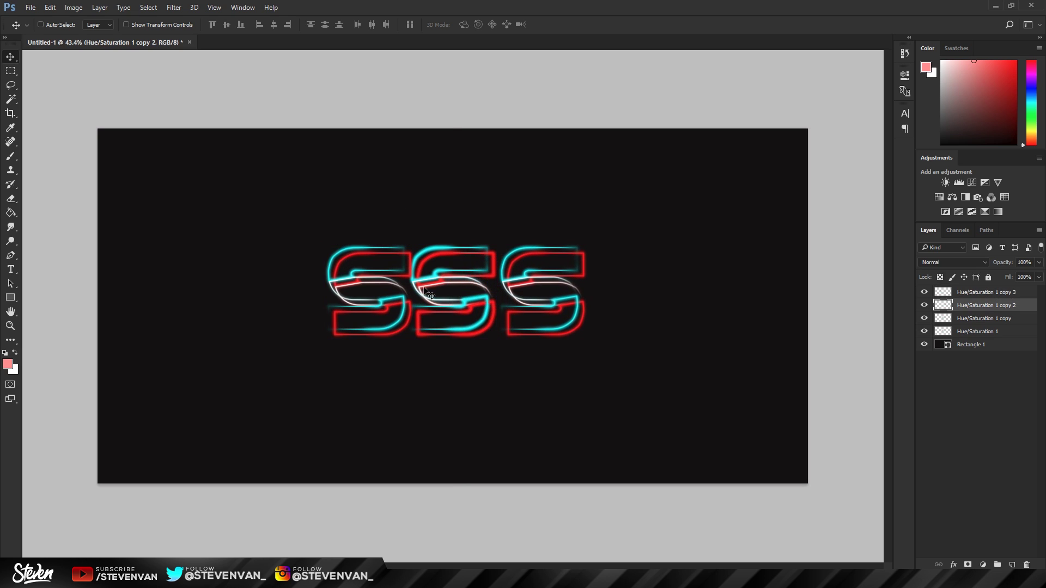
{"action": "left_click", "coordinate": [975, 318], "text": "shift"}
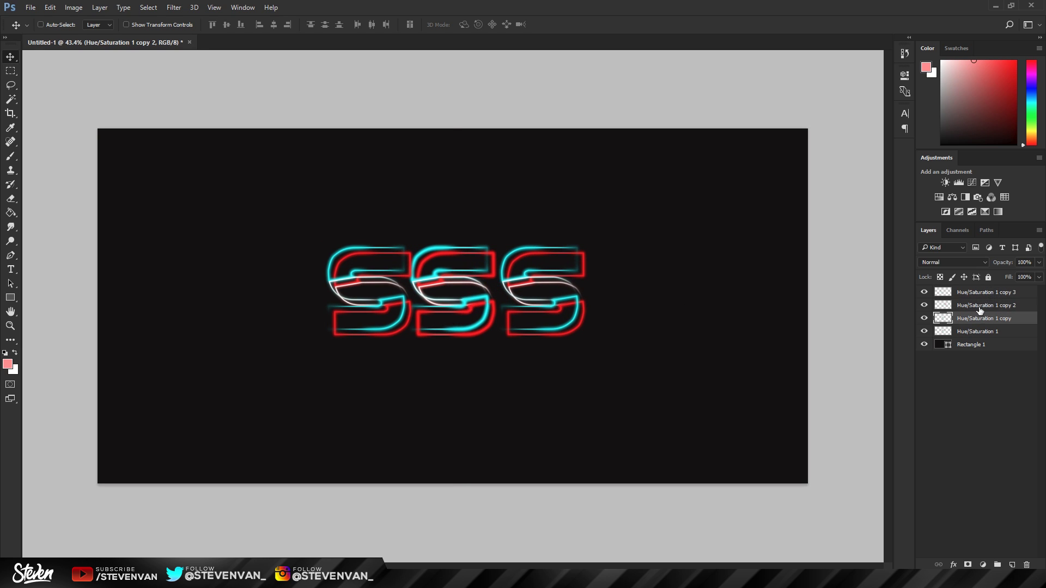
{"action": "left_click", "coordinate": [984, 294], "text": "ctrl"}
{"action": "key", "text": "ctrl+e"}
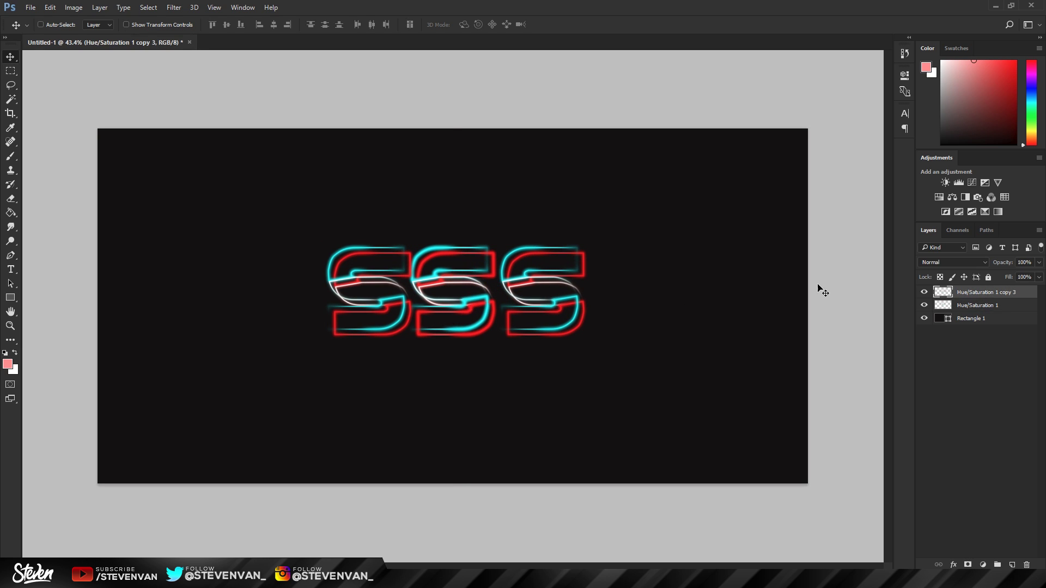
{"action": "key", "text": "ctrl+z"}
{"action": "key", "text": "ctrl+e"}
Move the SSS layer below Hue/Saturation 1, enlarge it past the canvas edges, and select all.
{"action": "left_click_drag", "start_coordinate": [502, 254], "coordinate": [510, 191]}
{"action": "key", "text": "ctrl+minus"}
{"action": "key", "text": "ctrl+bracketleft"}
{"action": "left_click_drag", "start_coordinate": [647, 271], "coordinate": [492, 249]}
{"action": "key", "text": "ctrl+t"}
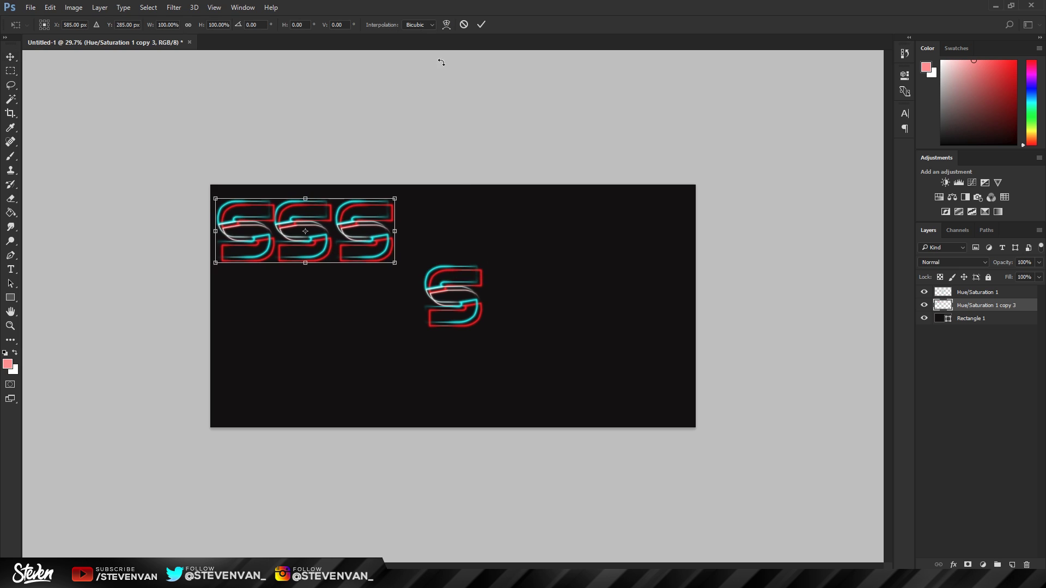
{"action": "left_click_drag", "start_coordinate": [395, 260], "coordinate": [493, 277]}
{"action": "key", "text": "Return"}
{"action": "key", "text": "ctrl+a"}
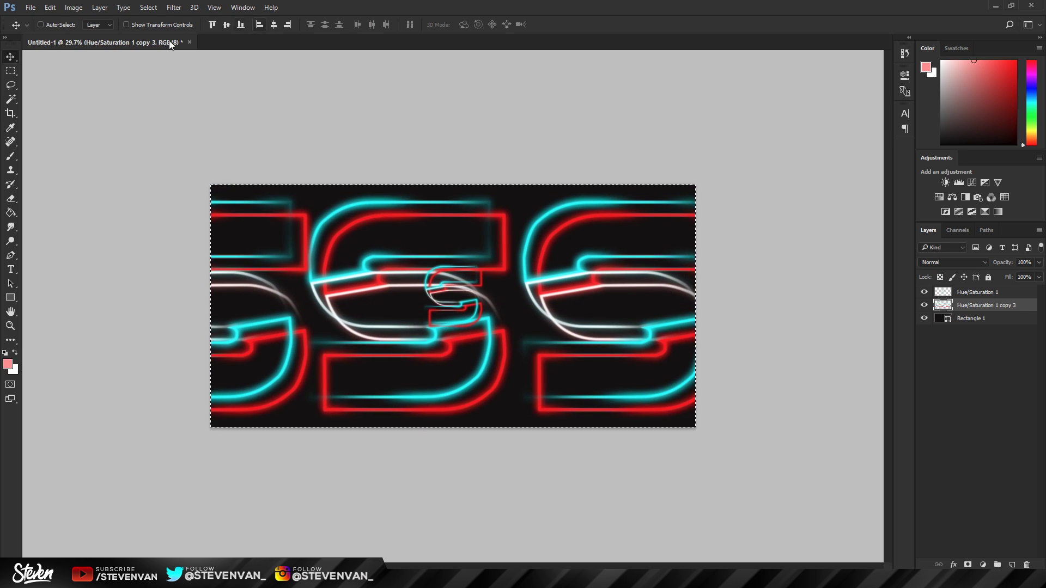
Centre the SSS backdrop vertically and horizontally on the canvas.
{"action": "left_click", "coordinate": [99, 7]}
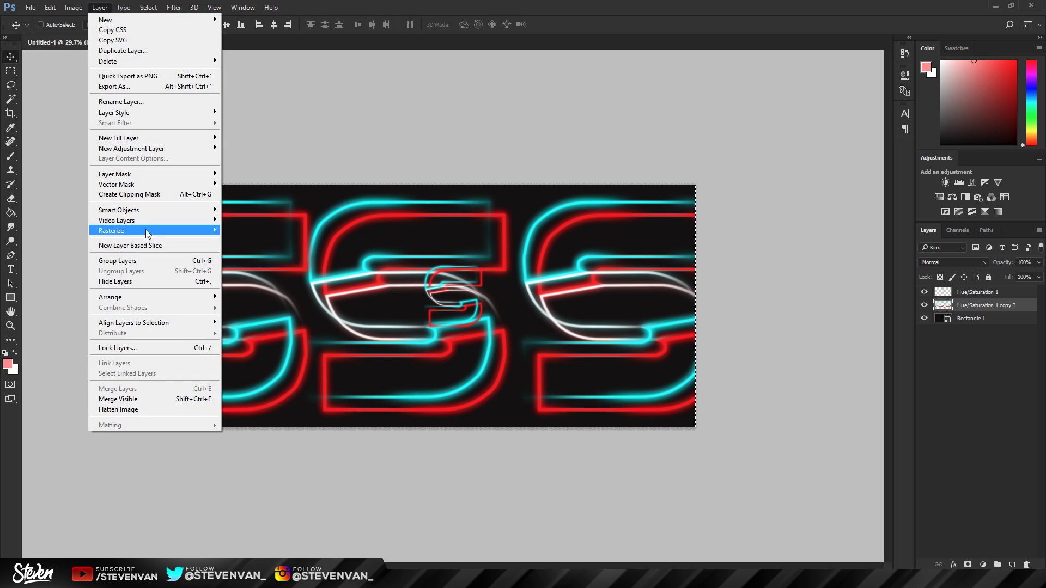
{"action": "mouse_move", "coordinate": [140, 326]}
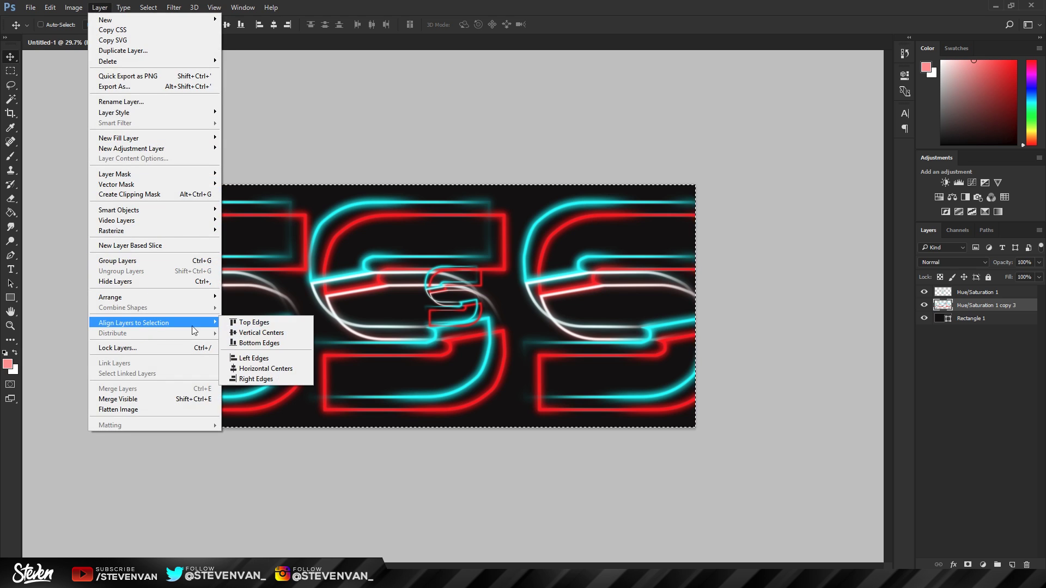
{"action": "left_click", "coordinate": [247, 334]}
{"action": "left_click", "coordinate": [226, 25]}
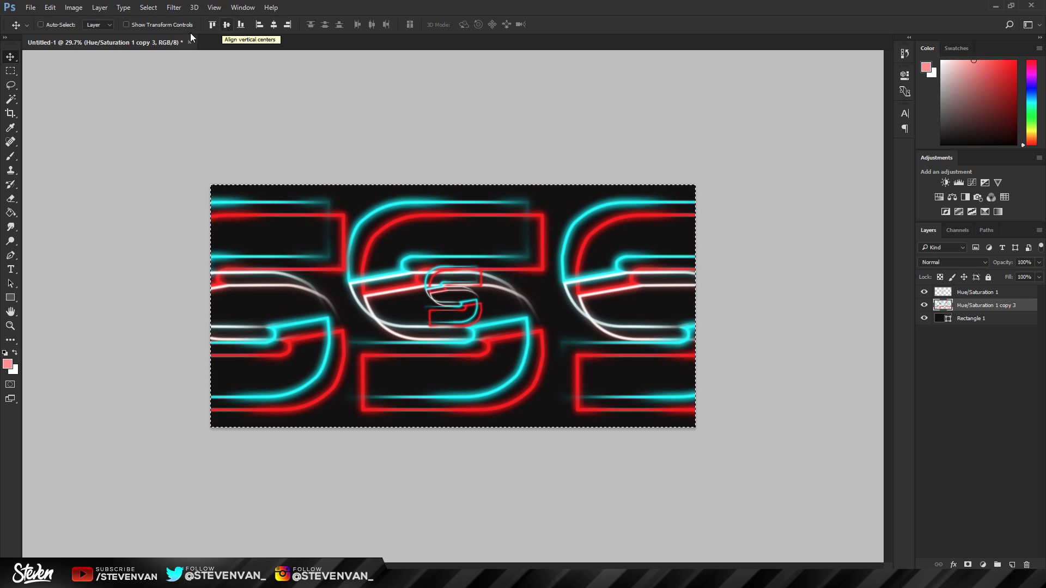
{"action": "scroll", "coordinate": [450, 295], "scroll_direction": "up", "scroll_amount": 3}
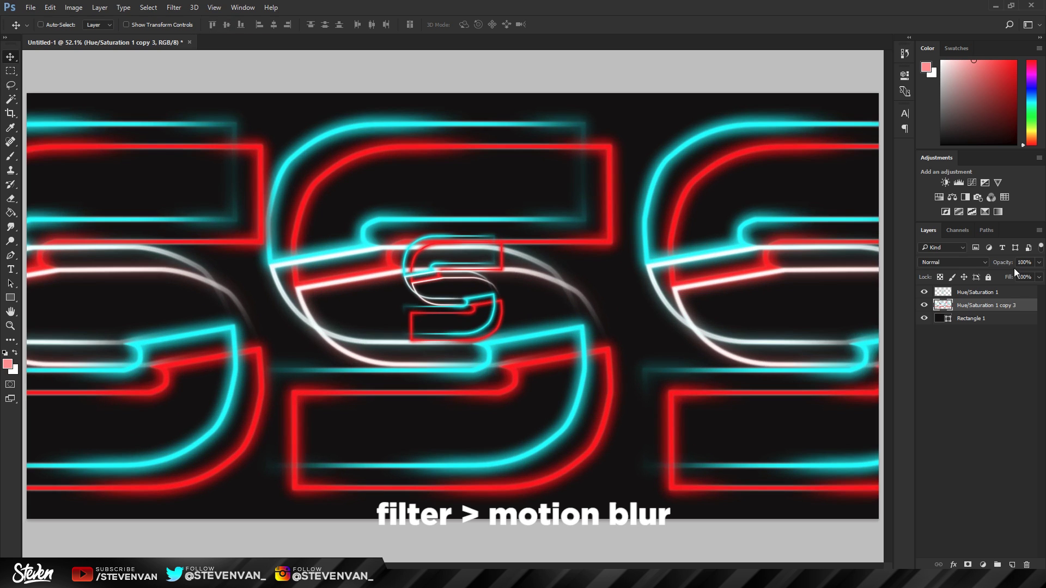
Lower the SSS backdrop's opacity to about 51%.
{"action": "left_click", "coordinate": [1039, 262]}
{"action": "left_click_drag", "start_coordinate": [1038, 275], "coordinate": [1013, 276]}
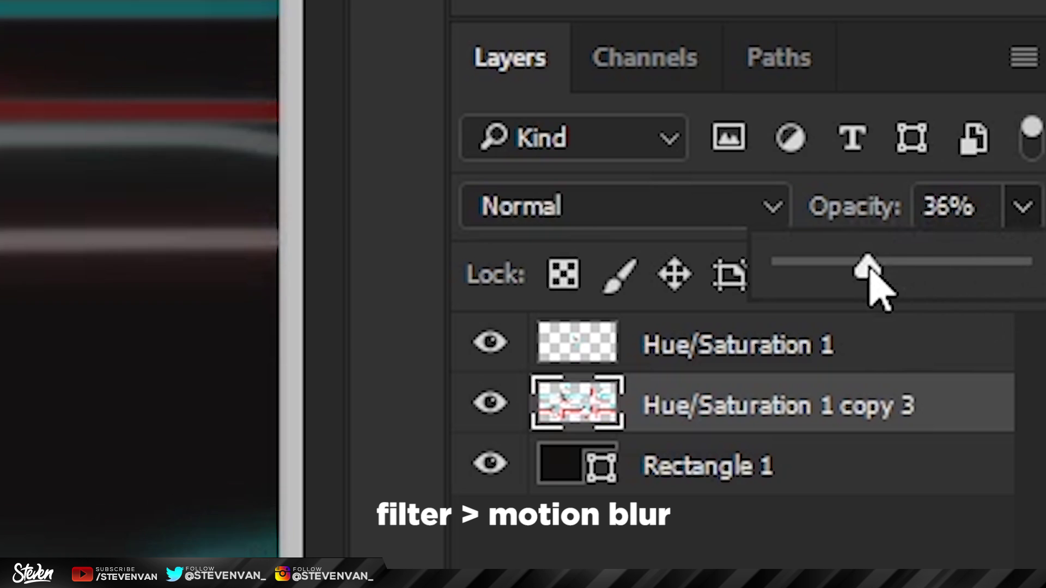
{"action": "scroll", "coordinate": [642, 415], "scroll_direction": "down", "scroll_amount": 2}
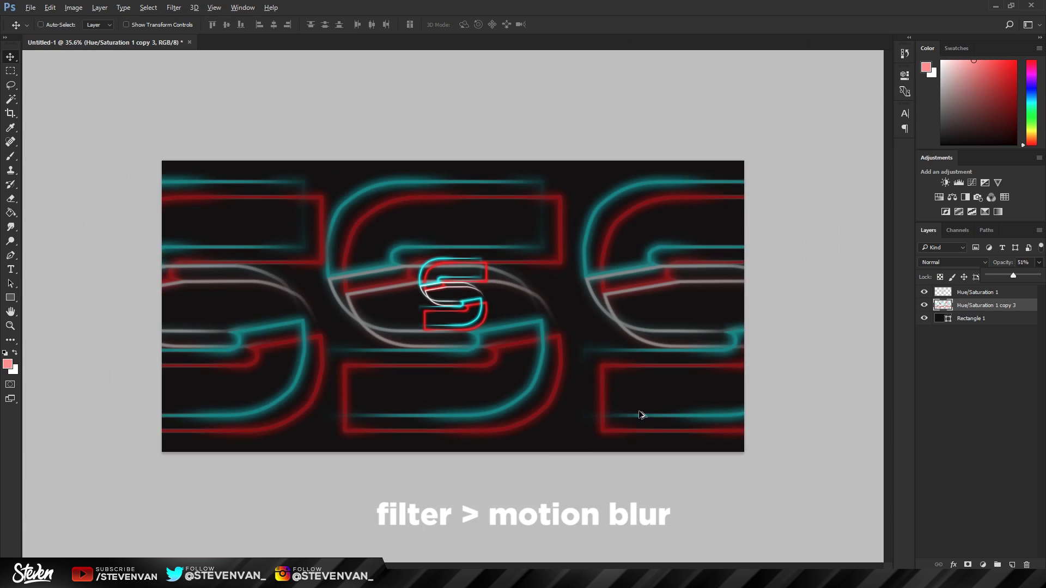
{"action": "left_click", "coordinate": [182, 7]}
{"action": "mouse_move", "coordinate": [212, 130]}
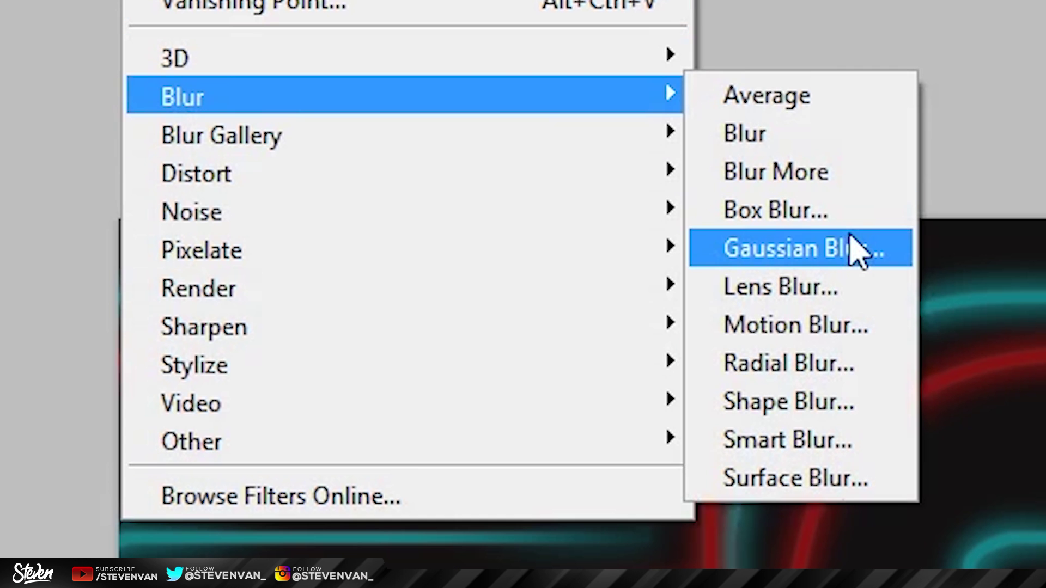
Apply a short horizontal Motion Blur at angle 0 to the SSS backdrop.
{"action": "left_click", "coordinate": [795, 324]}
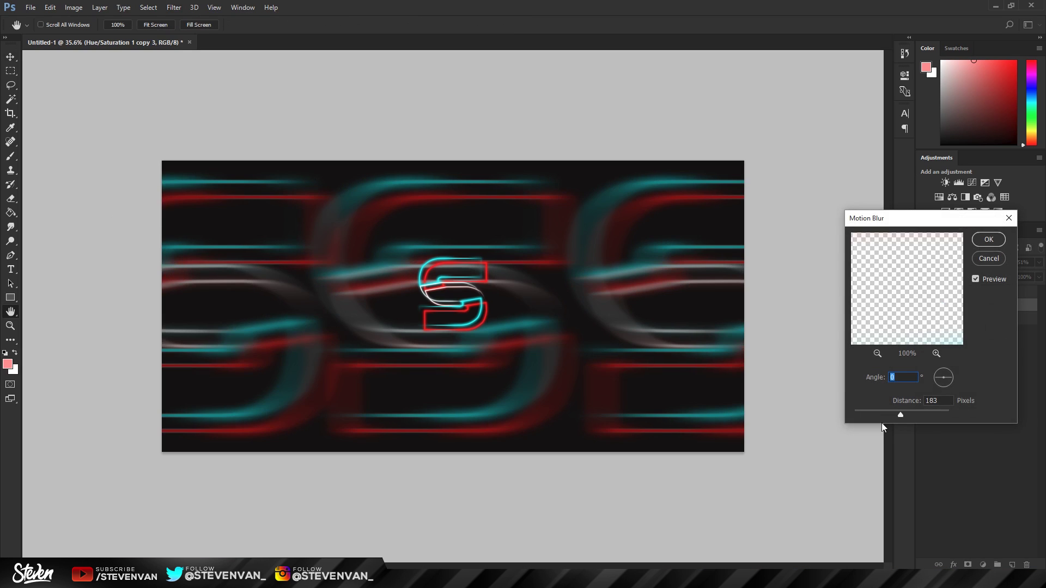
{"action": "left_click", "coordinate": [917, 417]}
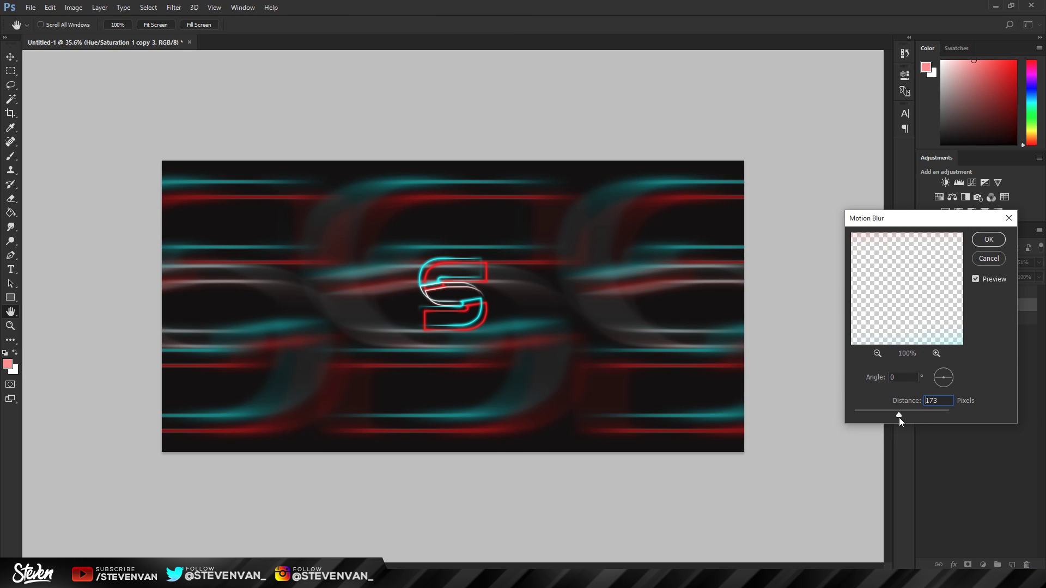
{"action": "left_click_drag", "start_coordinate": [899, 417], "coordinate": [888, 417]}
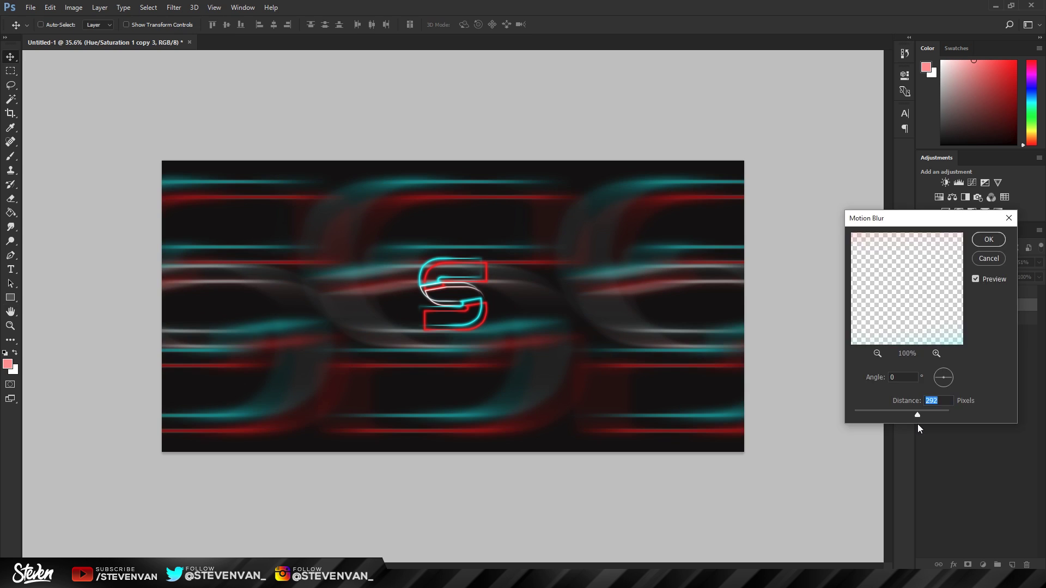
{"action": "key", "text": "Return"}
Scale the blurred backdrop up, shift it left, and add a new empty Layer 1 above it.
{"action": "key", "text": "ctrl+t"}
{"action": "left_click_drag", "start_coordinate": [821, 173], "coordinate": [1006, 100]}
{"action": "left_click_drag", "start_coordinate": [579, 276], "coordinate": [581, 277]}
{"action": "left_click_drag", "start_coordinate": [548, 279], "coordinate": [472, 241]}
{"action": "key", "text": "Return"}
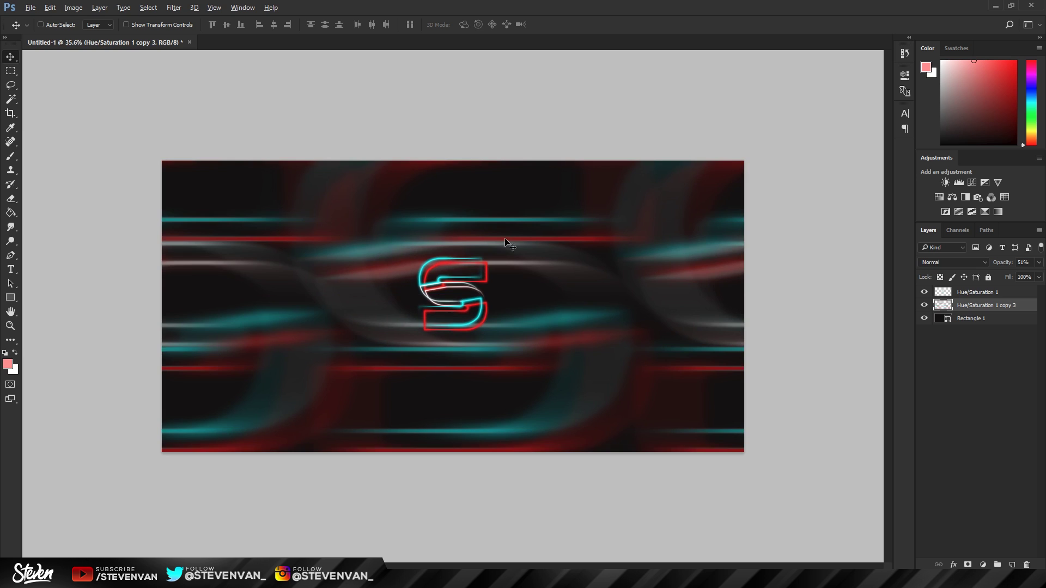
{"action": "scroll", "coordinate": [520, 242], "scroll_direction": "up", "scroll_amount": 2}
{"action": "scroll", "coordinate": [523, 246], "scroll_direction": "down", "scroll_amount": 3}
{"action": "scroll", "coordinate": [472, 181], "scroll_direction": "up", "scroll_amount": 1}
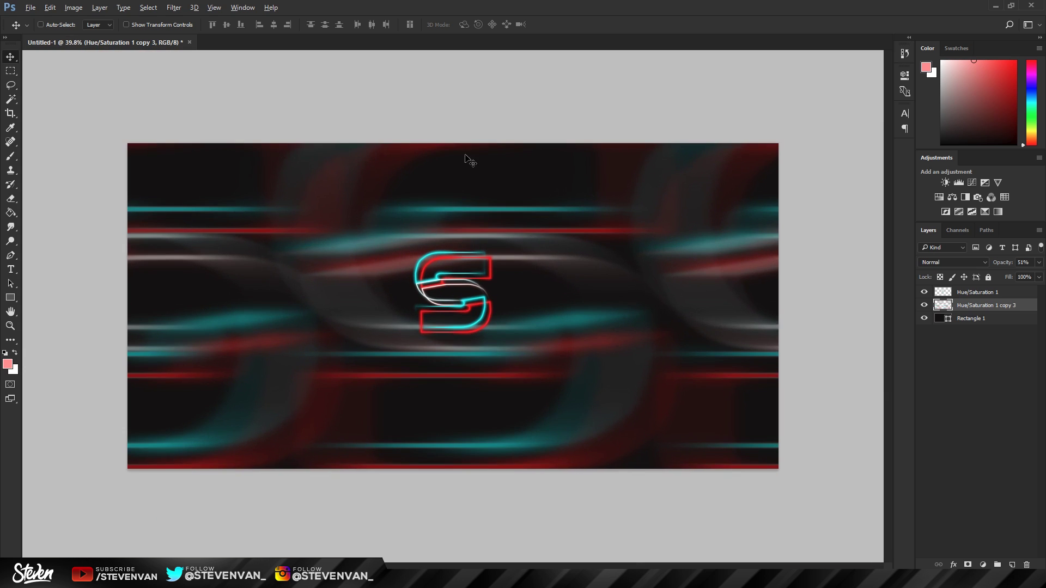
{"action": "scroll", "coordinate": [364, 290], "scroll_direction": "up", "scroll_amount": 1}
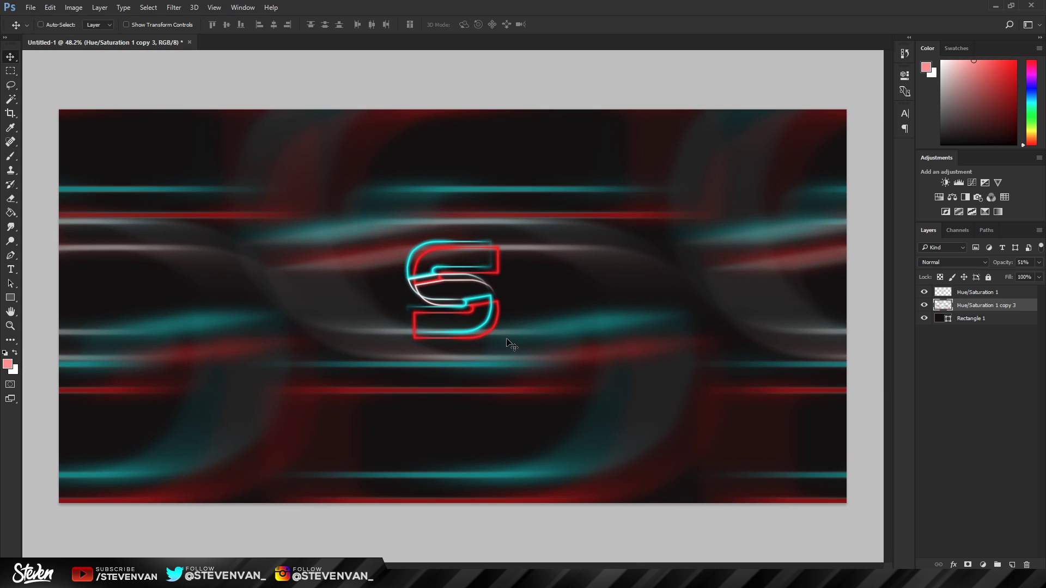
{"action": "scroll", "coordinate": [512, 306], "scroll_direction": "down", "scroll_amount": 2}
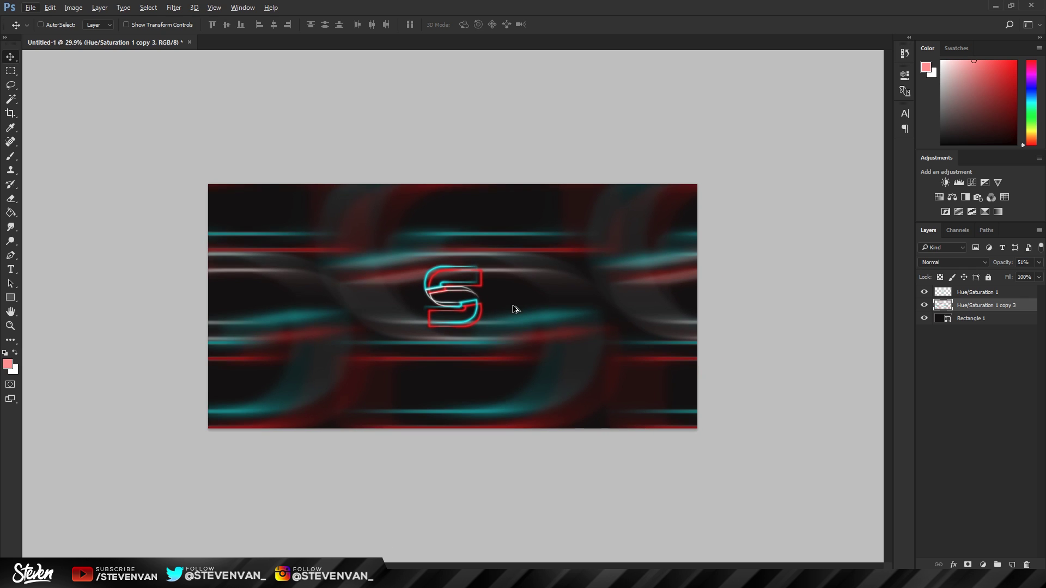
{"action": "scroll", "coordinate": [515, 309], "scroll_direction": "up", "scroll_amount": 1}
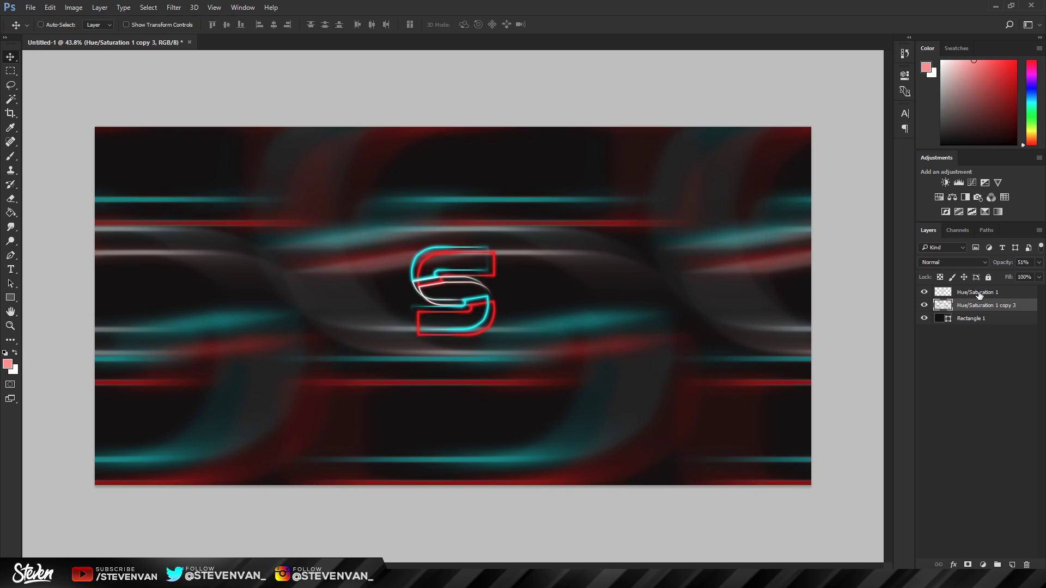
{"action": "scroll", "coordinate": [524, 270], "scroll_direction": "down", "scroll_amount": 2}
{"action": "scroll", "coordinate": [492, 281], "scroll_direction": "up", "scroll_amount": 2}
{"action": "left_click", "coordinate": [1011, 564]}
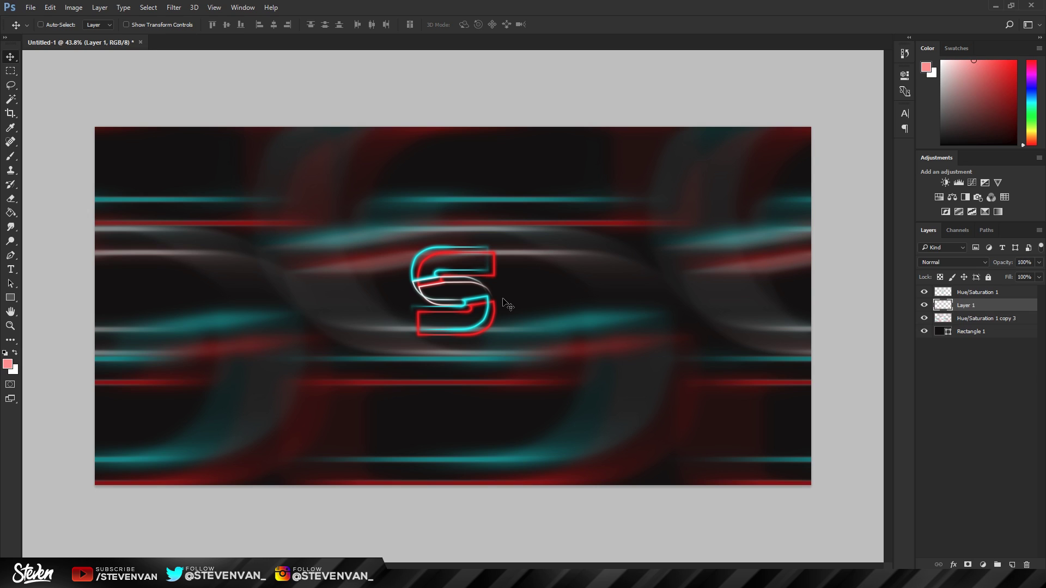
Make white the foreground colour and start a Pen zigzag, undoing the misplaced first anchors.
{"action": "left_click", "coordinate": [15, 354]}
{"action": "left_click", "coordinate": [10, 258]}
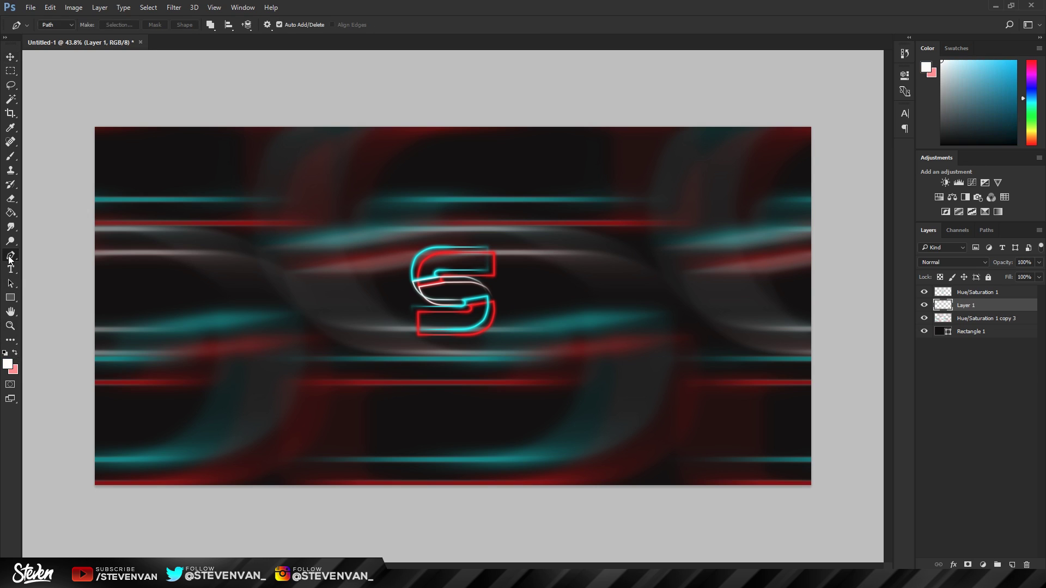
{"action": "left_click", "coordinate": [304, 111]}
{"action": "left_click", "coordinate": [180, 183]}
{"action": "left_click", "coordinate": [287, 262]}
{"action": "left_click", "coordinate": [153, 338]}
{"action": "left_click", "coordinate": [310, 388]}
{"action": "left_click", "coordinate": [86, 466]}
{"action": "key", "text": "ctrl+alt+z"}
{"action": "key", "text": "ctrl+alt+z"}
{"action": "key", "text": "ctrl+alt+z"}
{"action": "key", "text": "ctrl+alt+z"}
{"action": "key", "text": "ctrl+alt+z"}
Restart the zigzag path down the left side to the bottom edge and back toward the centre.
{"action": "left_click", "coordinate": [142, 166]}
{"action": "left_click", "coordinate": [217, 268]}
{"action": "left_click", "coordinate": [89, 281]}
{"action": "left_click", "coordinate": [51, 359]}
{"action": "left_click", "coordinate": [152, 399]}
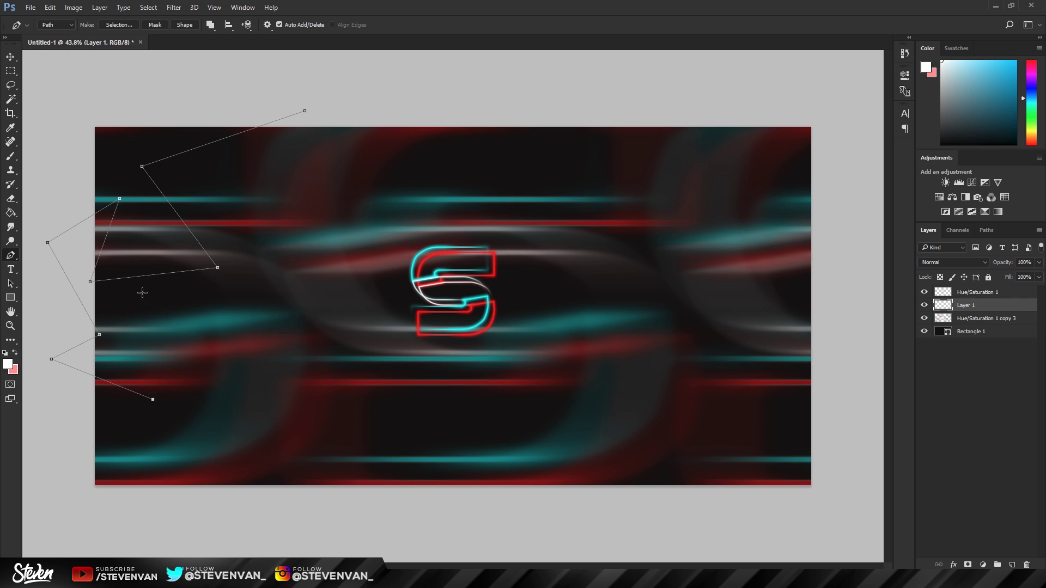
{"action": "left_click", "coordinate": [142, 293]}
{"action": "left_click", "coordinate": [278, 320]}
{"action": "left_click", "coordinate": [98, 465]}
{"action": "left_click", "coordinate": [75, 399]}
{"action": "left_click", "coordinate": [67, 507]}
{"action": "left_click", "coordinate": [267, 505]}
{"action": "left_click", "coordinate": [224, 433]}
{"action": "left_click", "coordinate": [321, 381]}
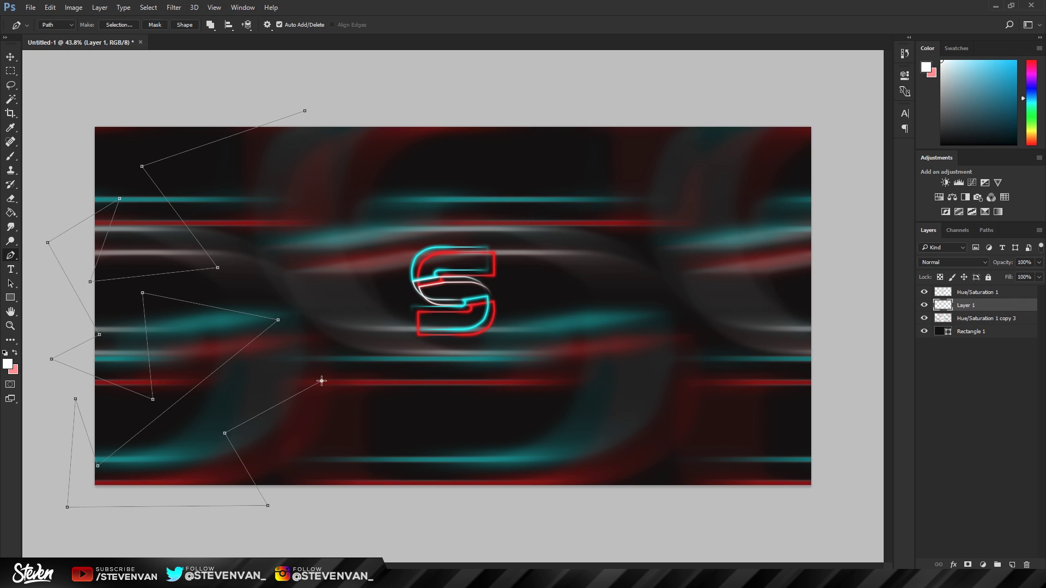
Continue the zigzag anchors across the middle and right half of the canvas.
{"action": "left_click", "coordinate": [335, 438]}
{"action": "left_click", "coordinate": [378, 516]}
{"action": "left_click", "coordinate": [358, 346]}
{"action": "left_click", "coordinate": [252, 254]}
{"action": "left_click", "coordinate": [211, 164]}
{"action": "left_click", "coordinate": [400, 149]}
{"action": "left_click", "coordinate": [401, 242]}
{"action": "left_click", "coordinate": [413, 191]}
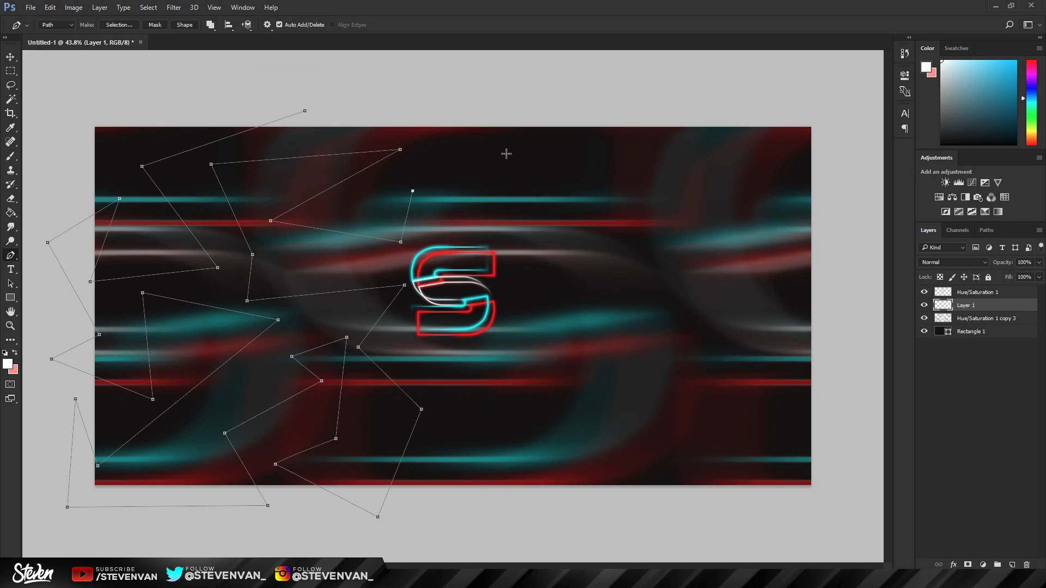
{"action": "left_click", "coordinate": [575, 219]}
{"action": "left_click", "coordinate": [410, 244]}
{"action": "left_click", "coordinate": [537, 323]}
{"action": "left_click", "coordinate": [439, 361]}
{"action": "left_click", "coordinate": [598, 502]}
{"action": "left_click", "coordinate": [585, 160]}
{"action": "left_click", "coordinate": [846, 291]}
{"action": "left_click", "coordinate": [705, 387]}
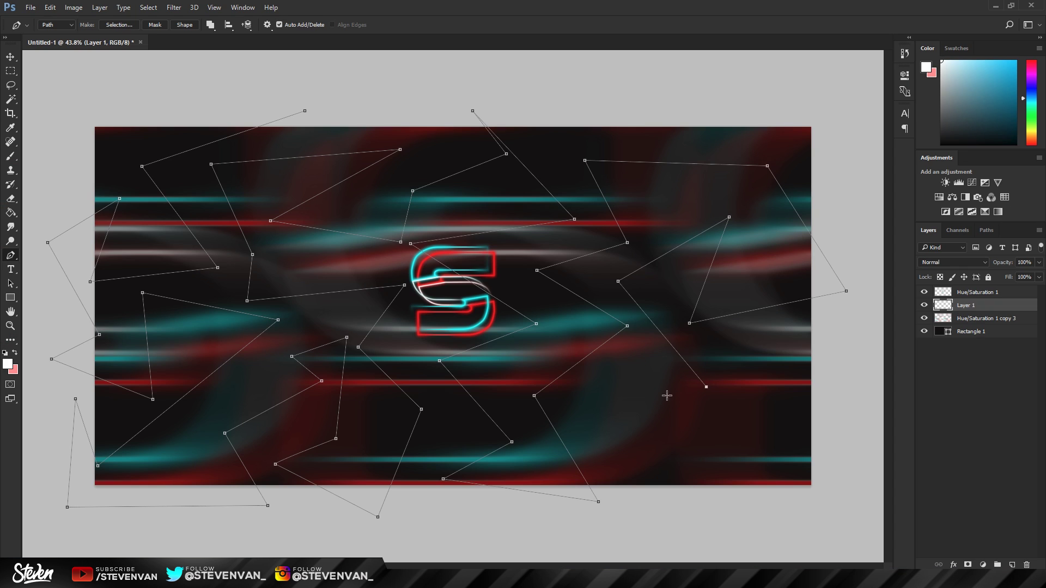
Extend the zigzag past the right edge and along the top right, closing it at the first anchor.
{"action": "left_click", "coordinate": [687, 502]}
{"action": "left_click", "coordinate": [753, 446]}
{"action": "left_click", "coordinate": [695, 425]}
{"action": "left_click", "coordinate": [794, 386]}
{"action": "left_click", "coordinate": [703, 356]}
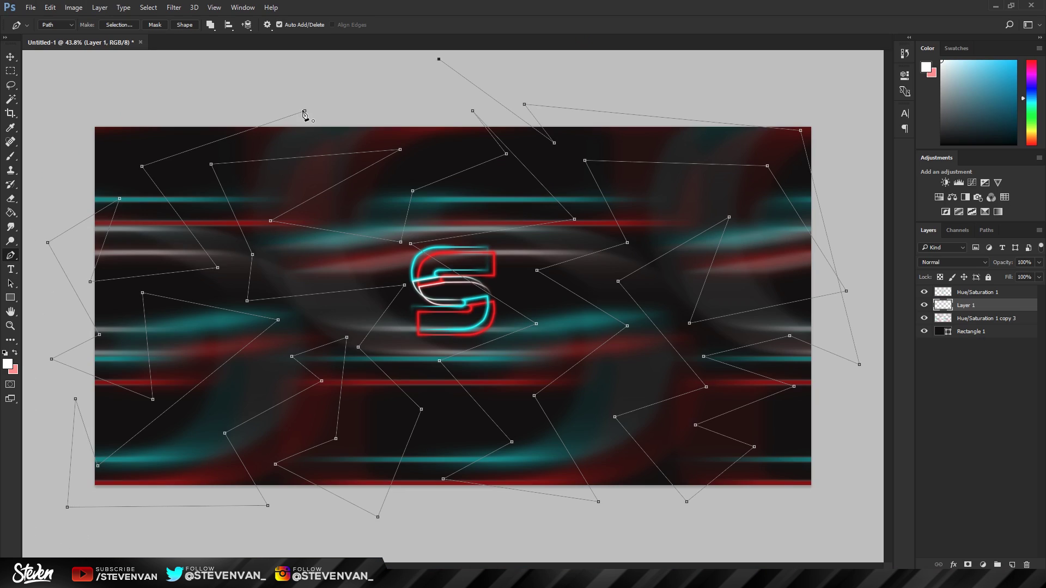
{"action": "left_click", "coordinate": [304, 113]}
Bring up the Fill Path dialog for the closed zigzag path.
{"action": "right_click", "coordinate": [304, 113]}
{"action": "key", "text": "Escape"}
{"action": "right_click", "coordinate": [331, 239]}
{"action": "key", "text": "Escape"}
{"action": "right_click", "coordinate": [580, 229]}
{"action": "left_click", "coordinate": [605, 305]}
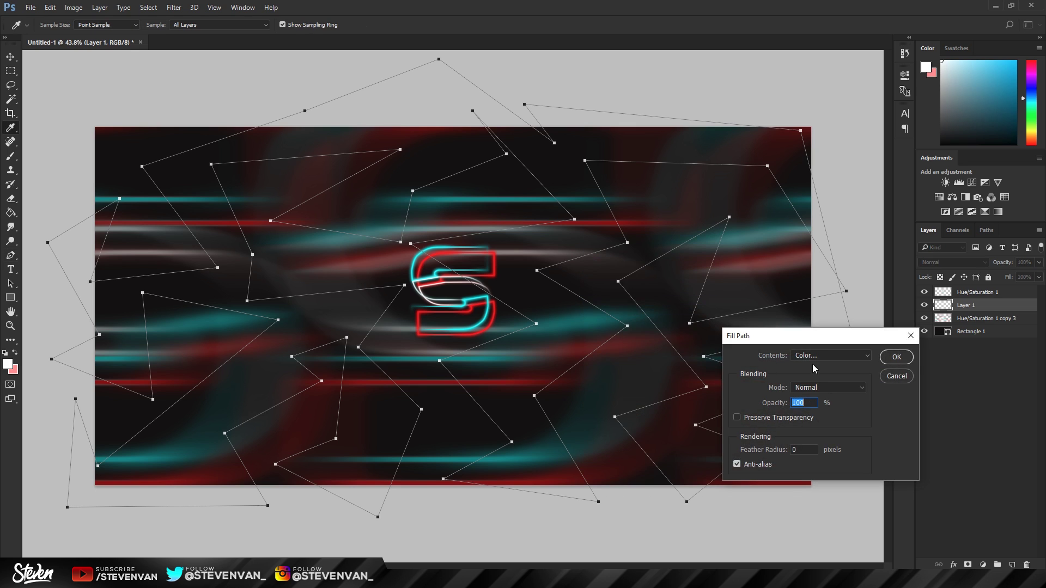
Move Hue/Saturation 1 below Layer 1, fill the zigzag path white, and duplicate Layer 1.
{"action": "left_click", "coordinate": [909, 376]}
{"action": "left_click_drag", "start_coordinate": [975, 292], "coordinate": [986, 311]}
{"action": "right_click", "coordinate": [505, 197]}
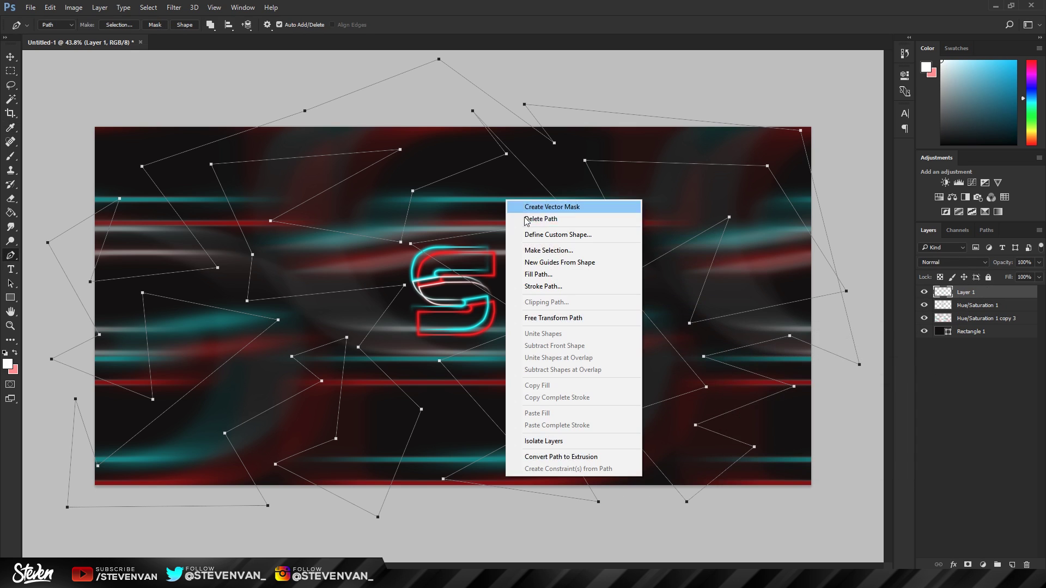
{"action": "left_click", "coordinate": [544, 277]}
{"action": "key", "text": "Return"}
{"action": "key", "text": "Return"}
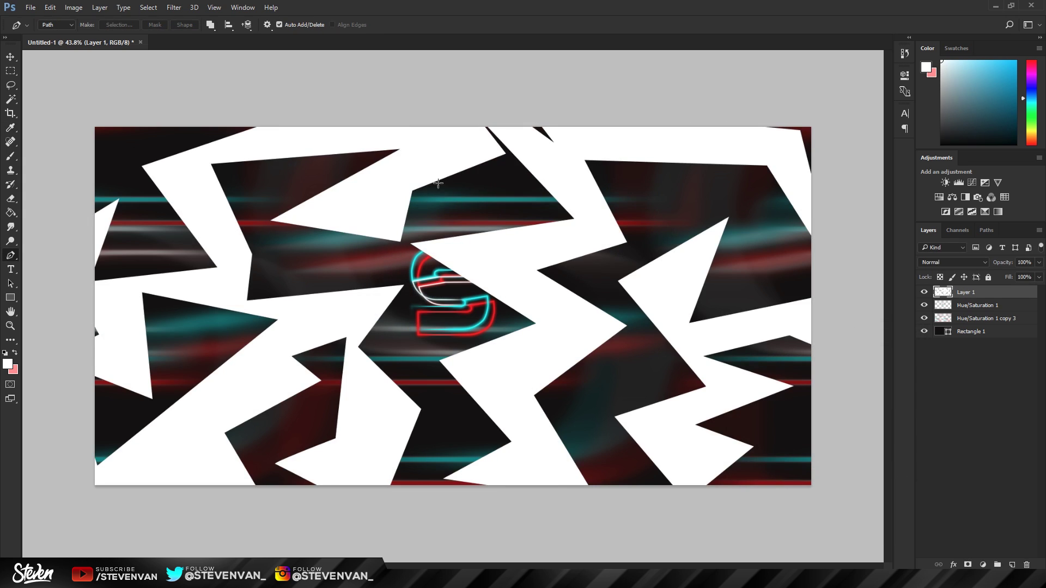
{"action": "key", "text": "ctrl+j"}
{"action": "key", "text": "ctrl+j"}
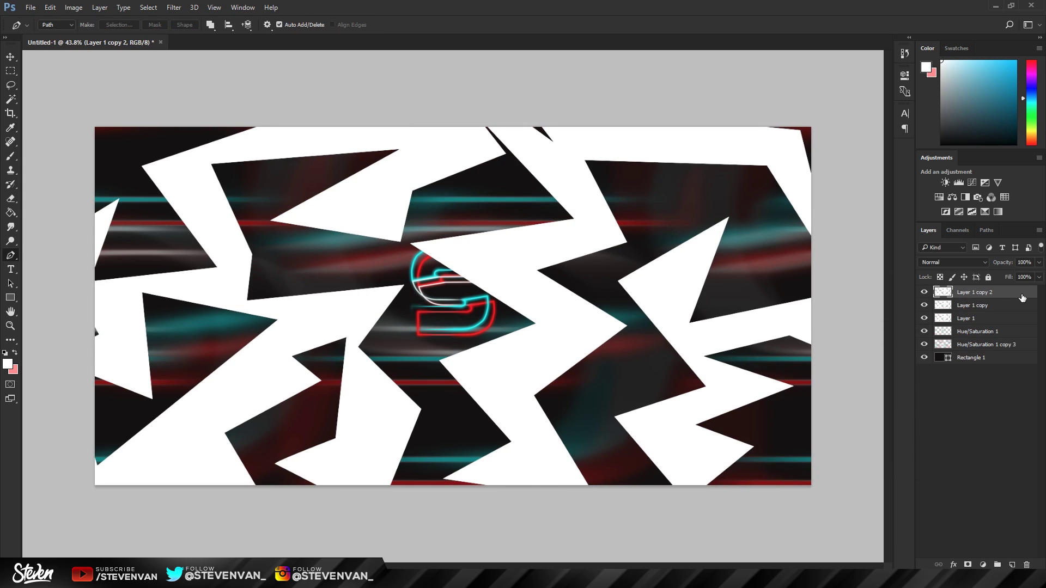
Give Layer 1 copy 2 a red ff0000 Color Overlay.
{"action": "right_click", "coordinate": [1022, 297]}
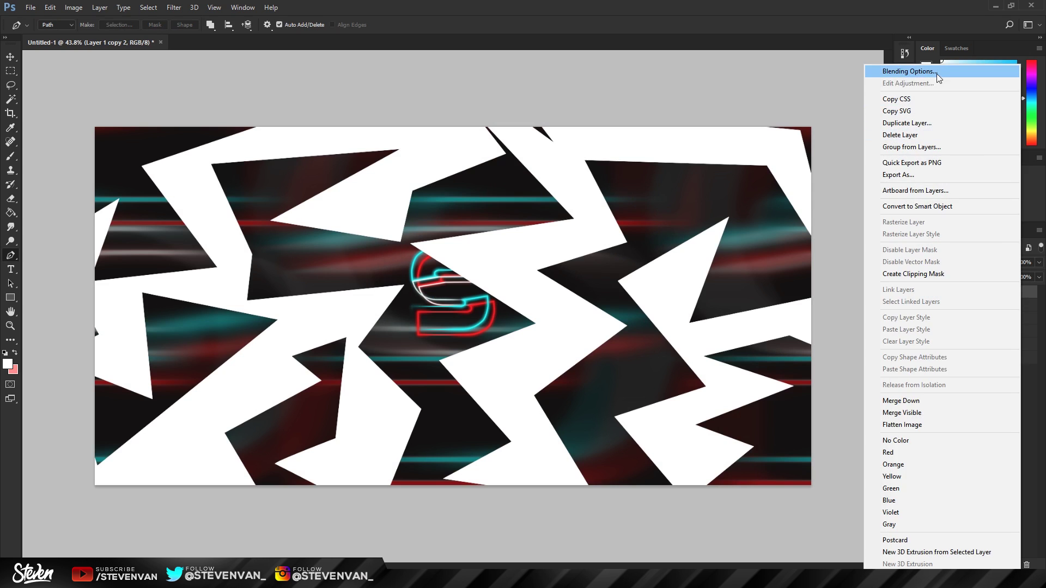
{"action": "left_click", "coordinate": [904, 72]}
{"action": "left_click", "coordinate": [540, 186]}
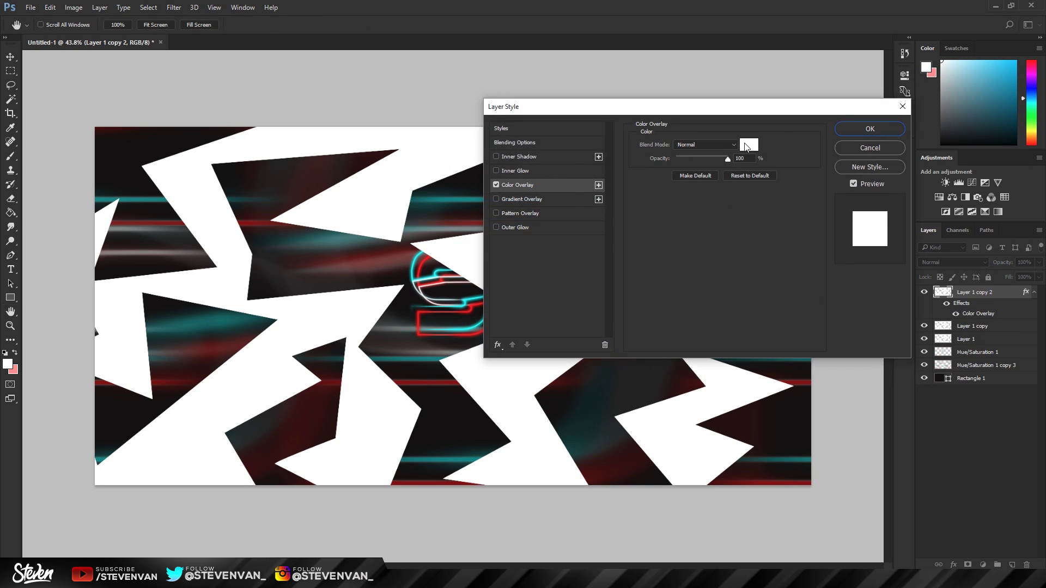
{"action": "left_click", "coordinate": [746, 144]}
{"action": "type", "text": "ff0000"}
{"action": "key", "text": "Return"}
{"action": "key", "text": "Return"}
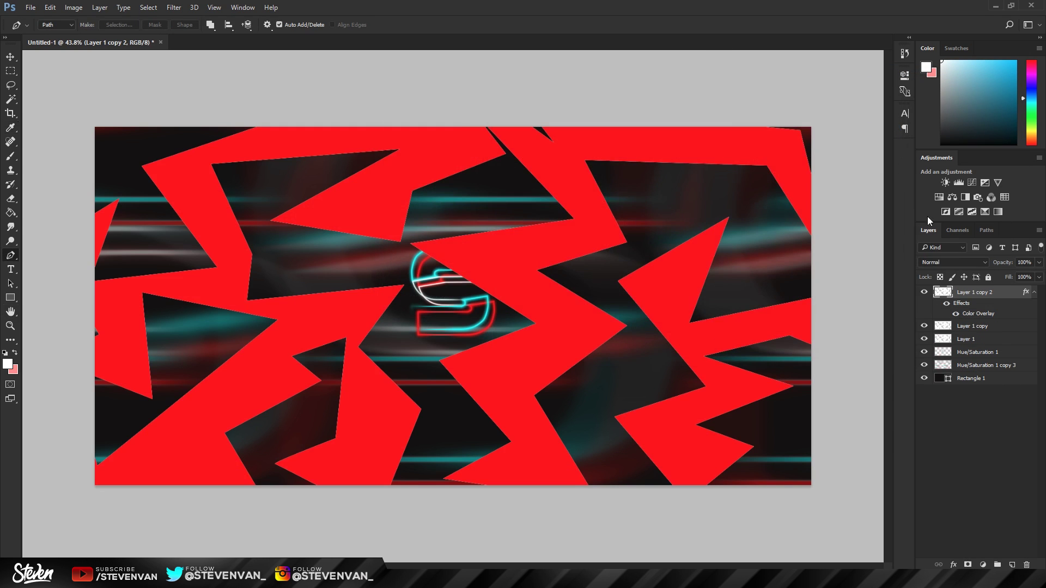
Give Layer 1 copy a cyan 00f6ff Color Overlay and confirm the style.
{"action": "right_click", "coordinate": [995, 327]}
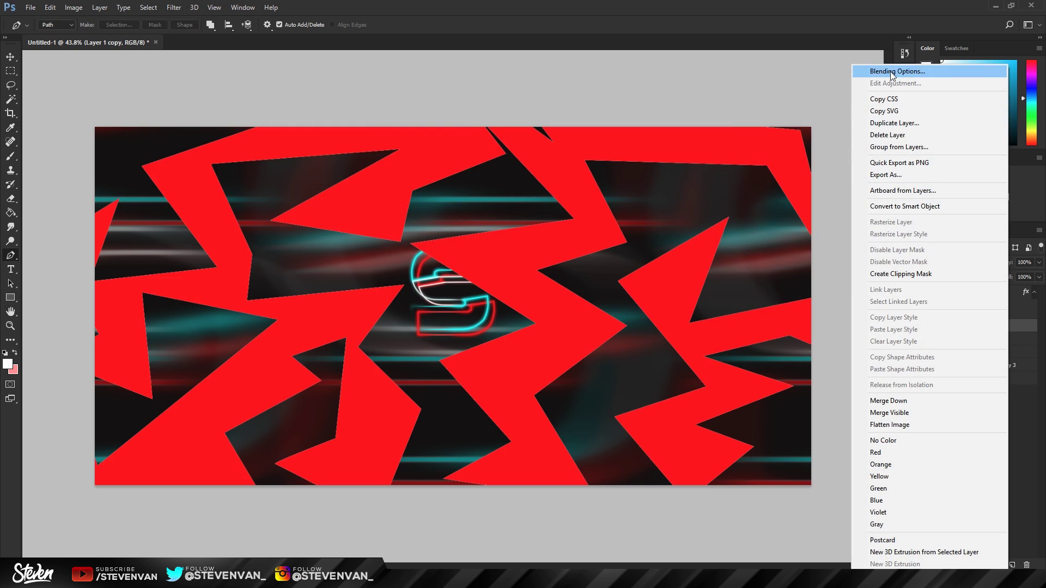
{"action": "left_click", "coordinate": [899, 72]}
{"action": "left_click", "coordinate": [539, 185]}
{"action": "left_click", "coordinate": [749, 144]}
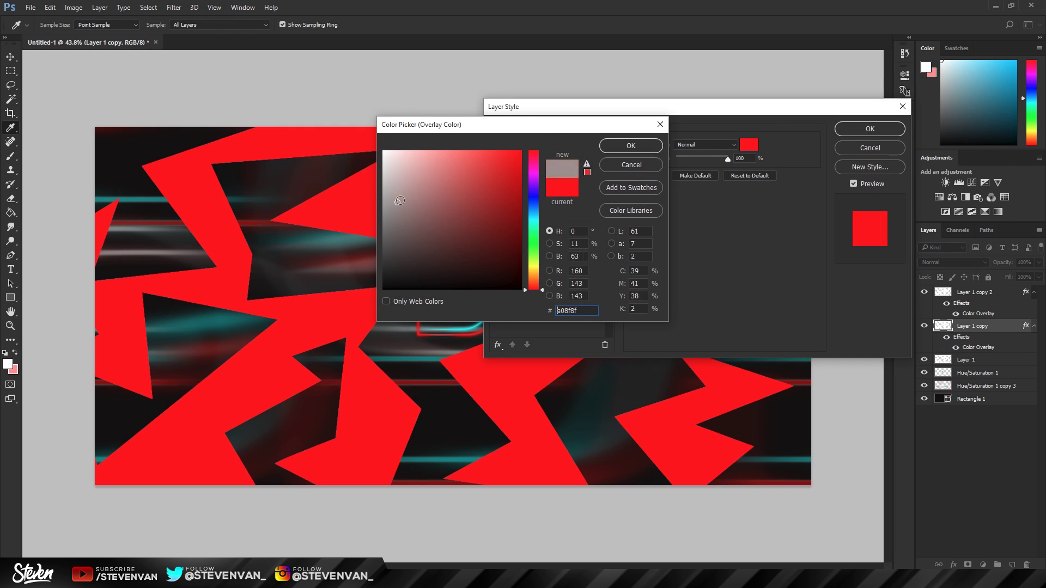
{"action": "type", "text": "00f6ff"}
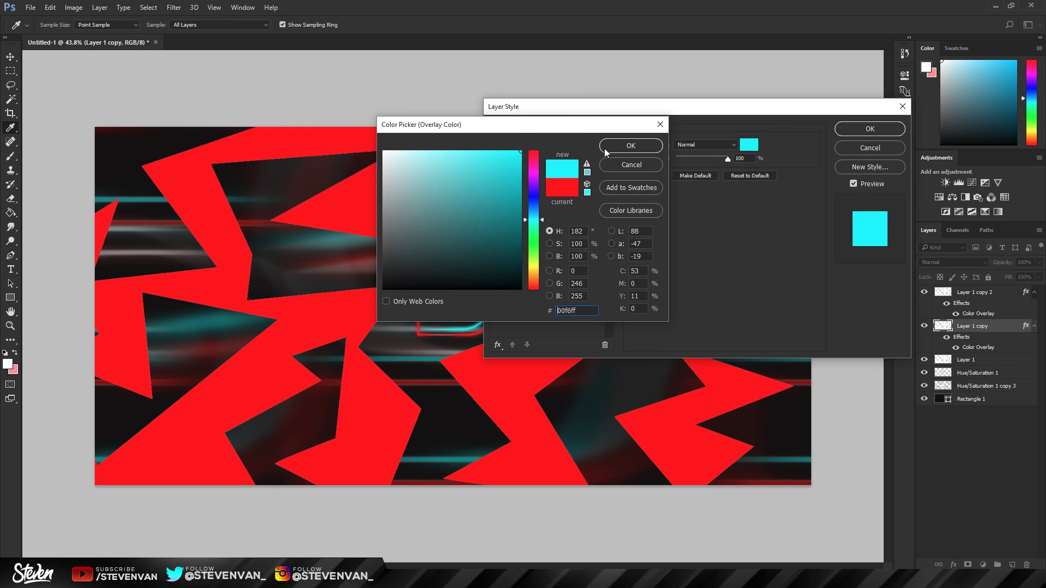
{"action": "left_click", "coordinate": [654, 145]}
{"action": "left_click", "coordinate": [857, 131]}
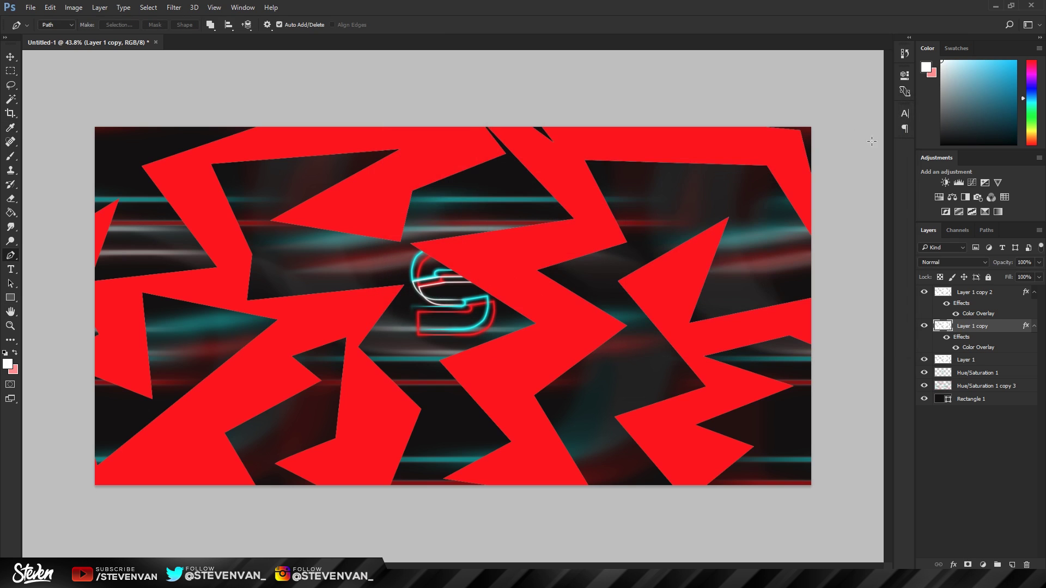
Offset the cyan and white zigzag copies, merge the three layers, and blend them as Overlay.
{"action": "key", "text": "v"}
{"action": "left_click_drag", "start_coordinate": [408, 147], "coordinate": [388, 147]}
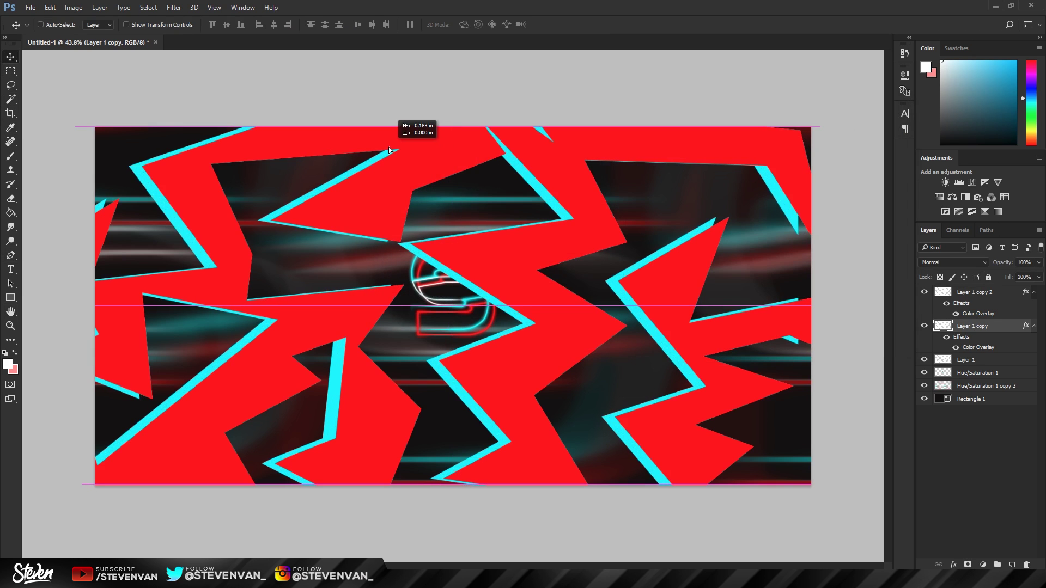
{"action": "key", "text": "alt+bracketleft"}
{"action": "mouse_move", "coordinate": [684, 262]}
{"action": "left_mouse_down"}
{"action": "mouse_move", "coordinate": [666, 257]}
{"action": "mouse_move", "coordinate": [699, 256]}
{"action": "left_mouse_up"}
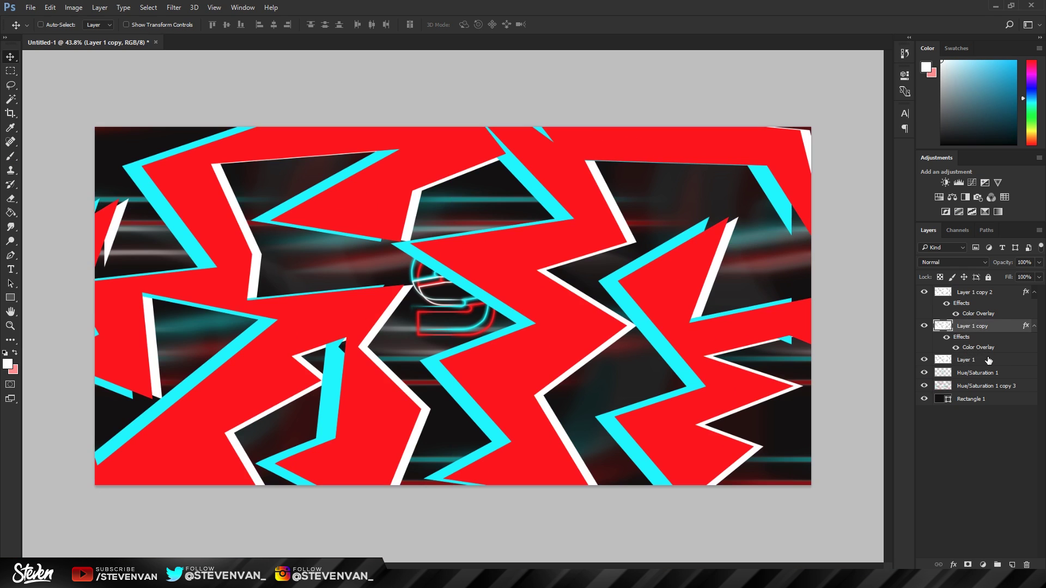
{"action": "key", "text": "ctrl+e"}
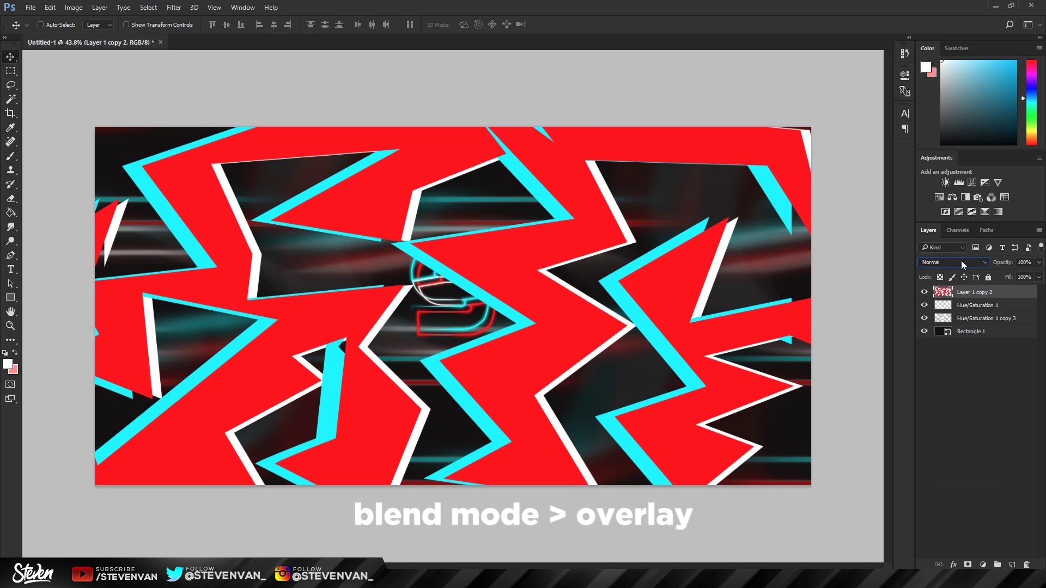
{"action": "key", "text": "shift+alt+o"}
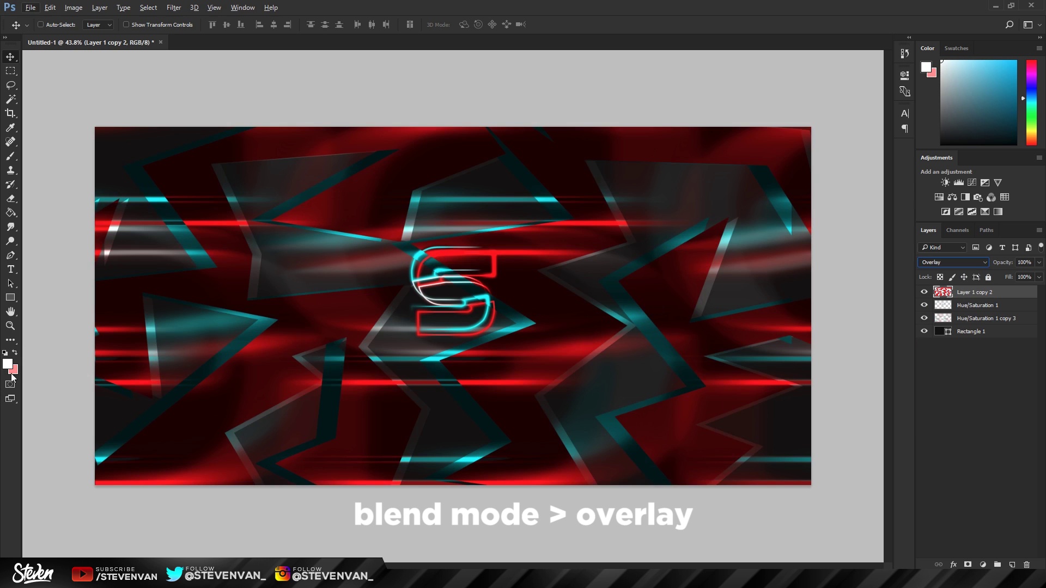
{"action": "left_click", "coordinate": [10, 325]}
{"action": "left_click_drag", "start_coordinate": [316, 326], "coordinate": [506, 295]}
Scale the merged zigzag layer to about 139% and shift it slightly down and right.
{"action": "key", "text": "ctrl+t"}
{"action": "left_click_drag", "start_coordinate": [784, 469], "coordinate": [812, 450]}
{"action": "scroll", "coordinate": [813, 450], "scroll_direction": "down", "scroll_amount": 2}
{"action": "left_click_drag", "start_coordinate": [698, 426], "coordinate": [883, 482]}
{"action": "key", "text": "ctrl+z"}
{"action": "left_click_drag", "start_coordinate": [201, 189], "coordinate": [8, 93]}
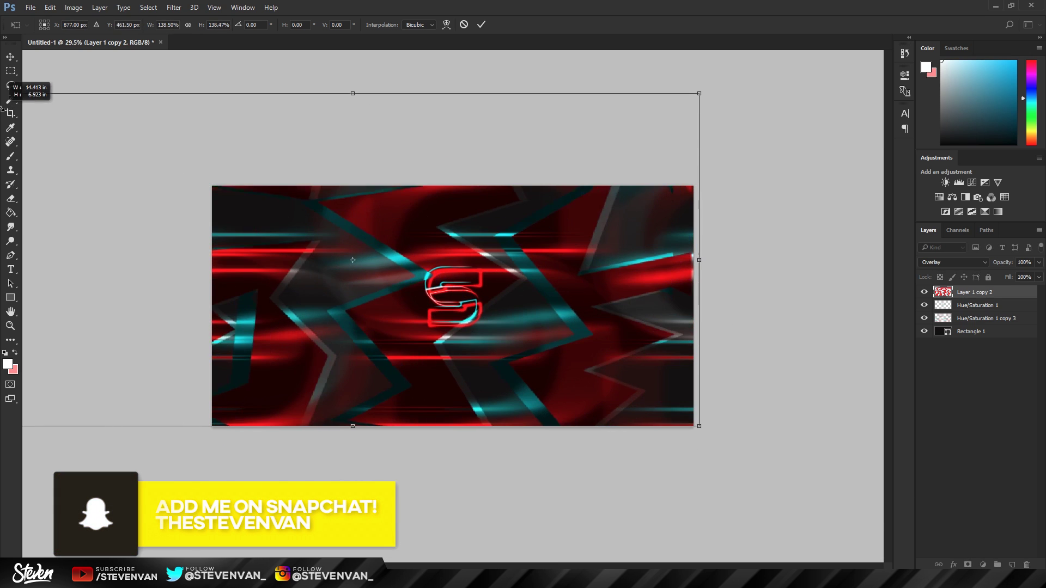
{"action": "left_click_drag", "start_coordinate": [645, 290], "coordinate": [732, 305]}
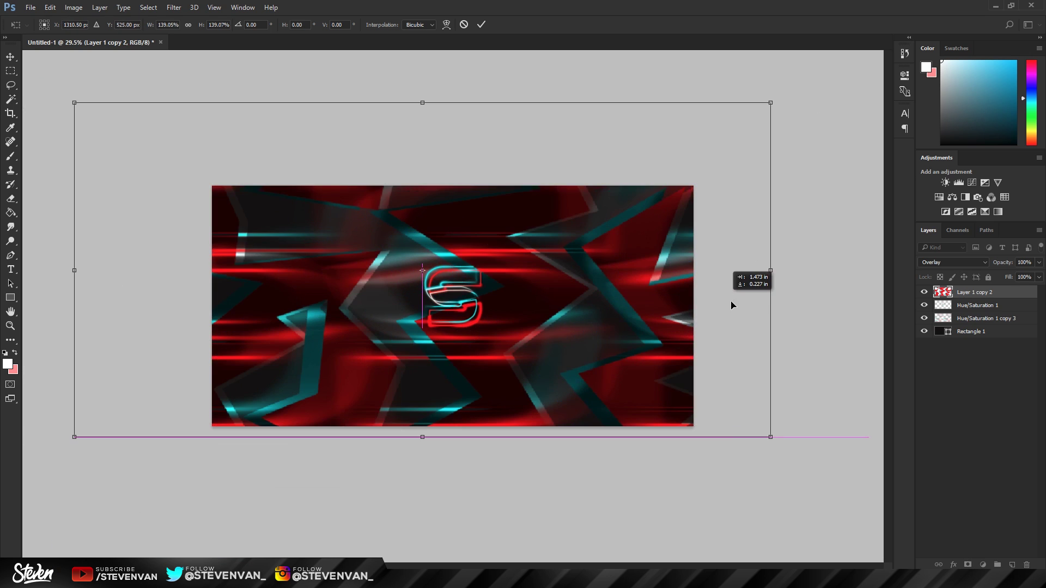
{"action": "key", "text": "Return"}
{"action": "key", "text": "z"}
{"action": "scroll", "coordinate": [509, 331], "scroll_direction": "up", "scroll_amount": 5}
{"action": "scroll", "coordinate": [833, 305], "scroll_direction": "down", "scroll_amount": 4}
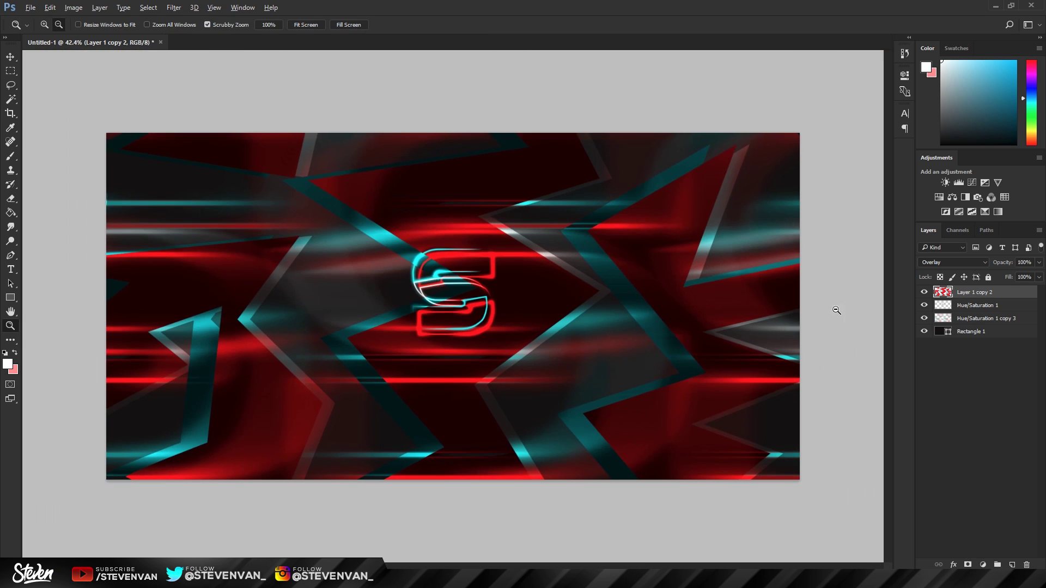
Erase the zigzag overlay around the S logo with a 1102 px soft eraser.
{"action": "left_click", "coordinate": [925, 293]}
{"action": "left_click", "coordinate": [924, 293]}
{"action": "left_click", "coordinate": [9, 199]}
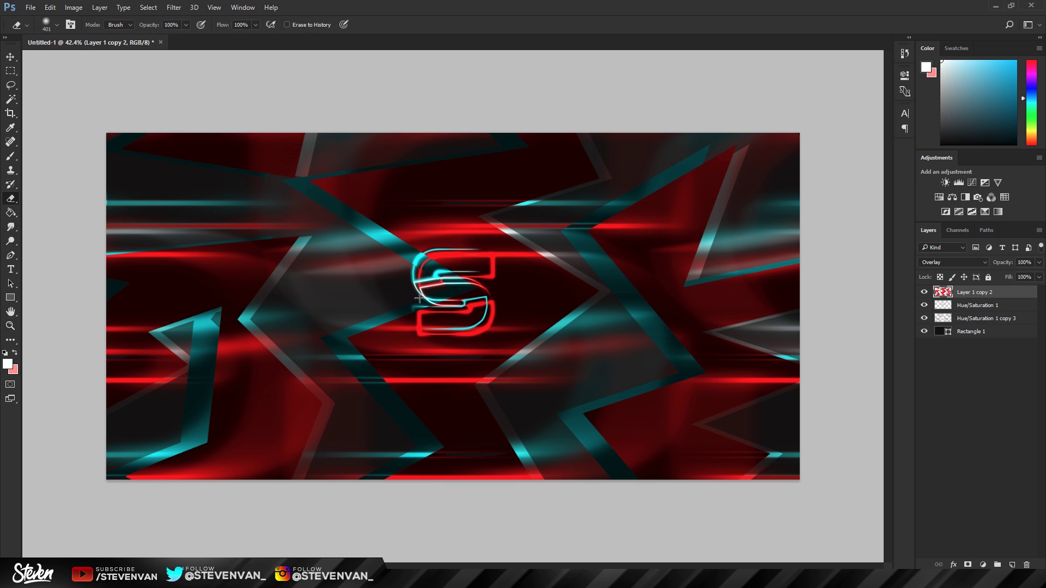
{"action": "left_click", "coordinate": [56, 25]}
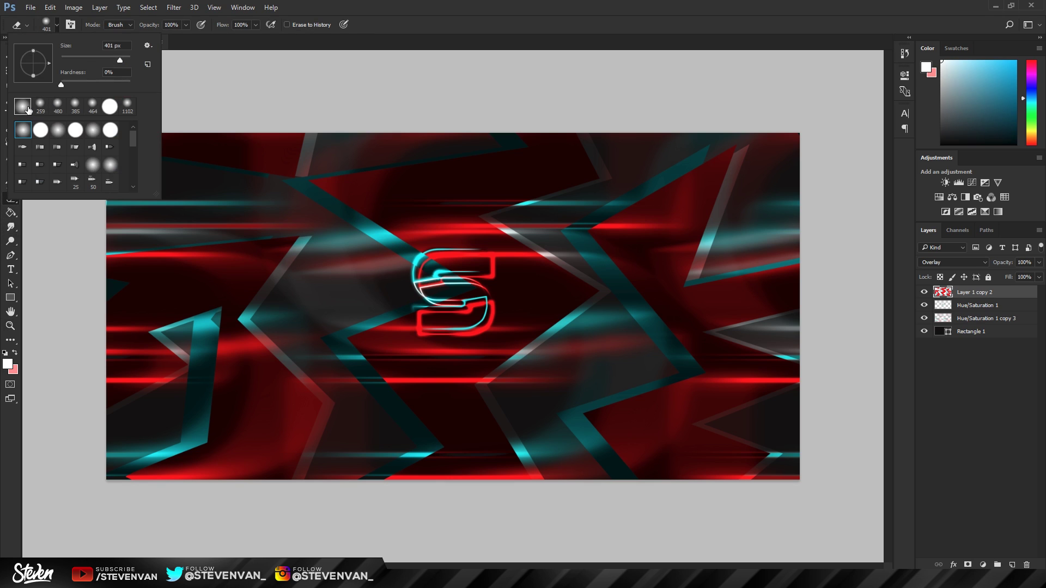
{"action": "left_click", "coordinate": [127, 104]}
{"action": "left_click", "coordinate": [450, 330]}
{"action": "mouse_move", "coordinate": [450, 331]}
{"action": "left_mouse_down"}
{"action": "mouse_move", "coordinate": [452, 299]}
{"action": "mouse_move", "coordinate": [461, 321]}
{"action": "mouse_move", "coordinate": [457, 312]}
{"action": "left_mouse_up"}
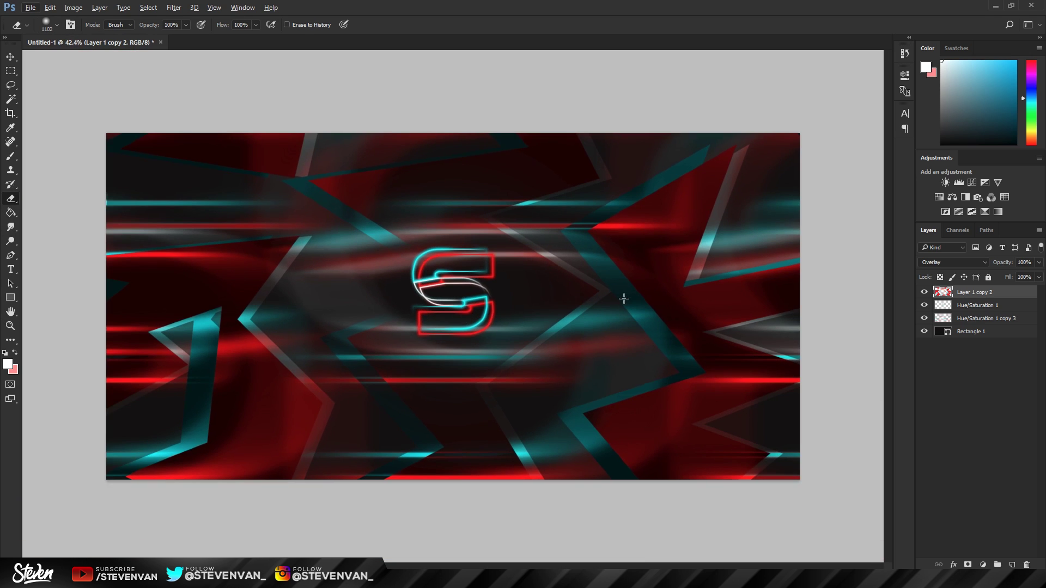
Hide and reshow the lower background layers and zoom around to inspect the result.
{"action": "left_click", "coordinate": [924, 331]}
{"action": "left_click", "coordinate": [924, 318]}
{"action": "left_click", "coordinate": [924, 331]}
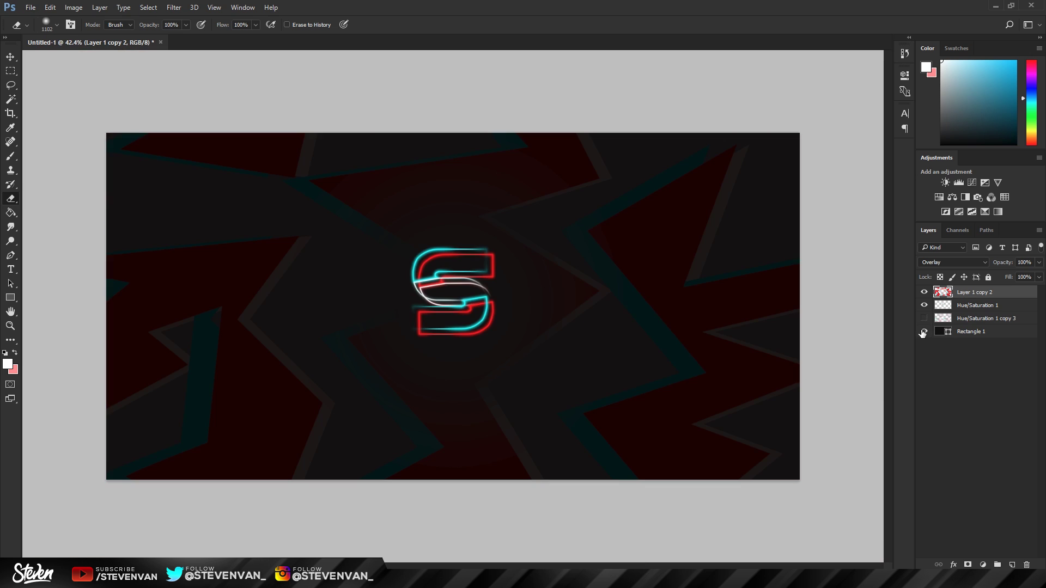
{"action": "left_click", "coordinate": [923, 318]}
{"action": "scroll", "coordinate": [373, 323], "scroll_direction": "up", "scroll_amount": 1}
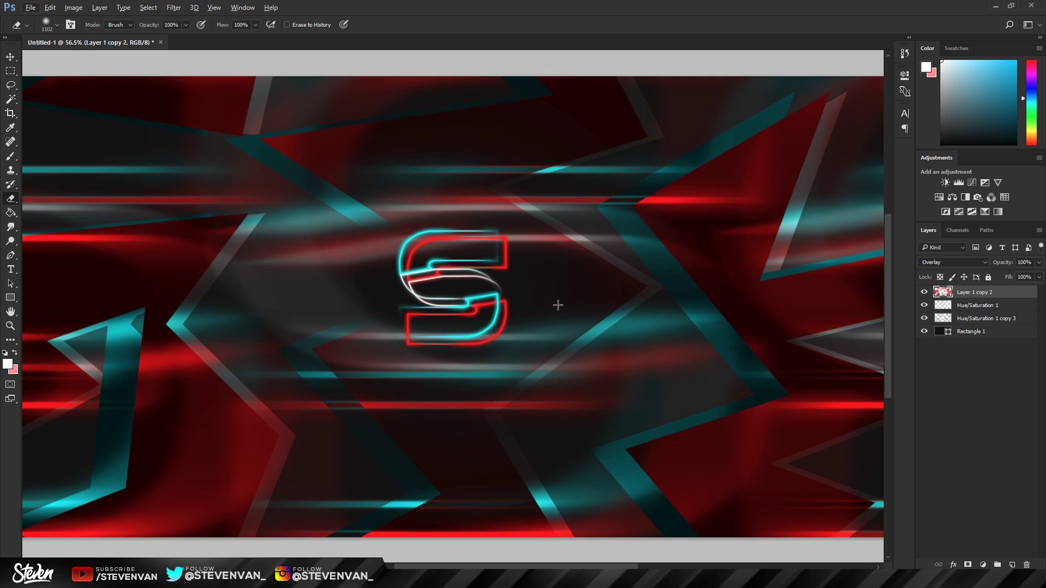
{"action": "scroll", "coordinate": [558, 305], "scroll_direction": "down", "scroll_amount": 1}
{"action": "scroll", "coordinate": [460, 299], "scroll_direction": "down", "scroll_amount": 2}
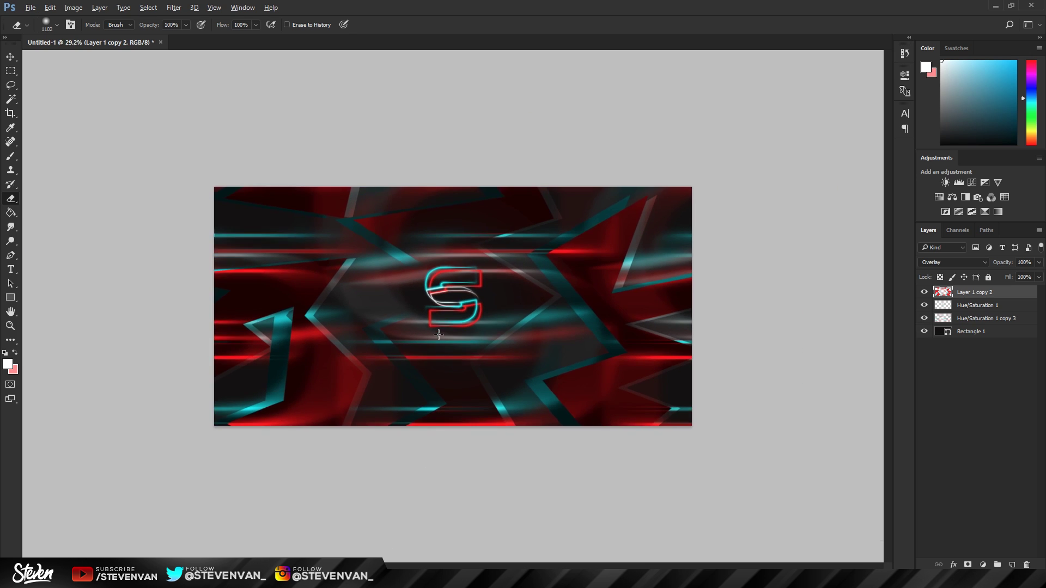
{"action": "scroll", "coordinate": [460, 299], "scroll_direction": "up", "scroll_amount": 1}
{"action": "left_click", "coordinate": [11, 326]}
{"action": "scroll", "coordinate": [350, 287], "scroll_direction": "down", "scroll_amount": 3}
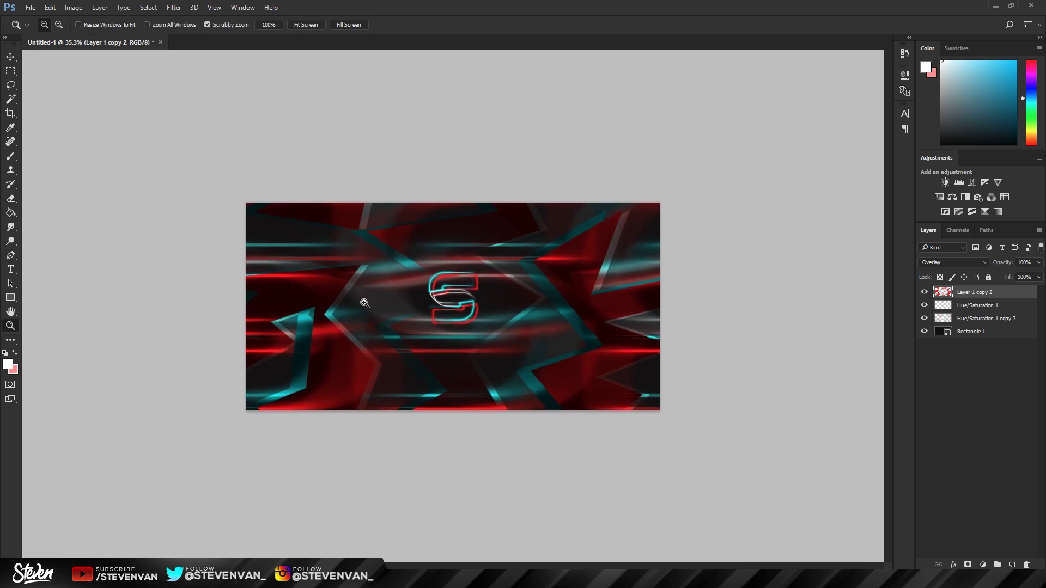
{"action": "scroll", "coordinate": [362, 299], "scroll_direction": "up", "scroll_amount": 4}
{"action": "scroll", "coordinate": [396, 299], "scroll_direction": "down", "scroll_amount": 2}
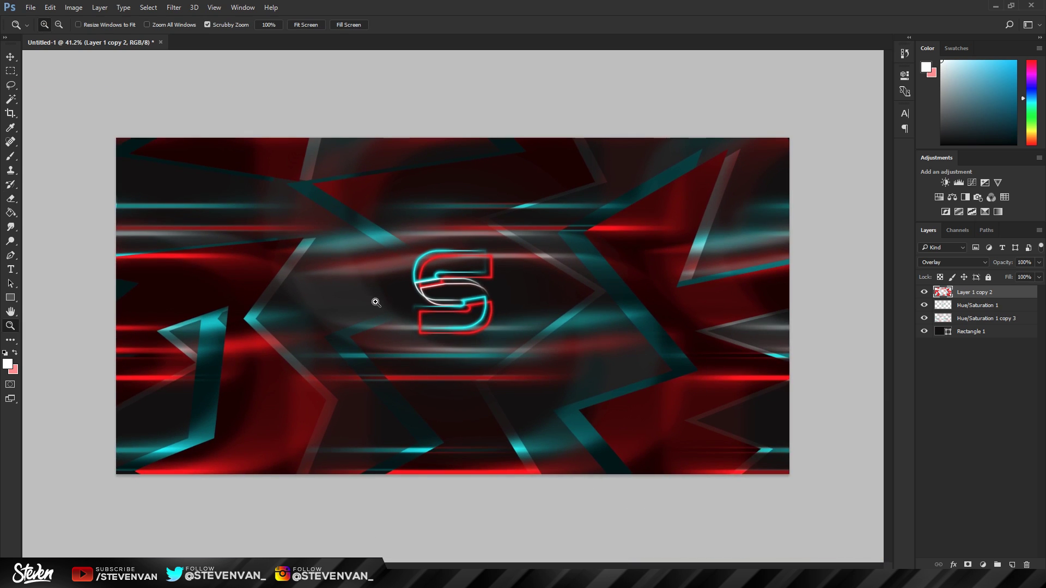
{"action": "scroll", "coordinate": [349, 302], "scroll_direction": "down", "scroll_amount": 3}
{"action": "scroll", "coordinate": [362, 300], "scroll_direction": "up", "scroll_amount": 3}
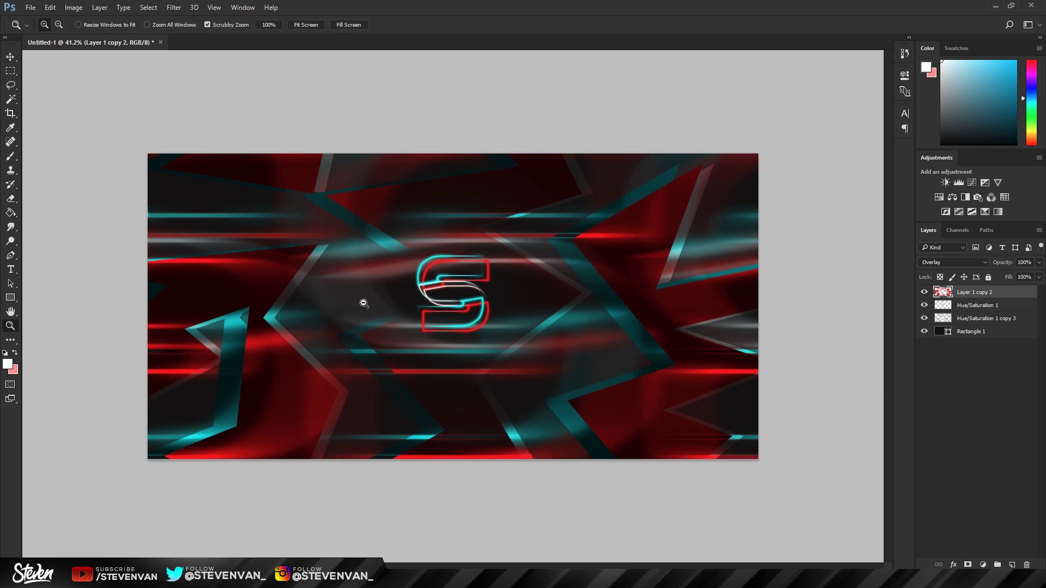
{"action": "scroll", "coordinate": [669, 343], "scroll_direction": "up", "scroll_amount": 1}
{"action": "scroll", "coordinate": [669, 342], "scroll_direction": "down", "scroll_amount": 4}
{"action": "scroll", "coordinate": [619, 358], "scroll_direction": "up", "scroll_amount": 4}
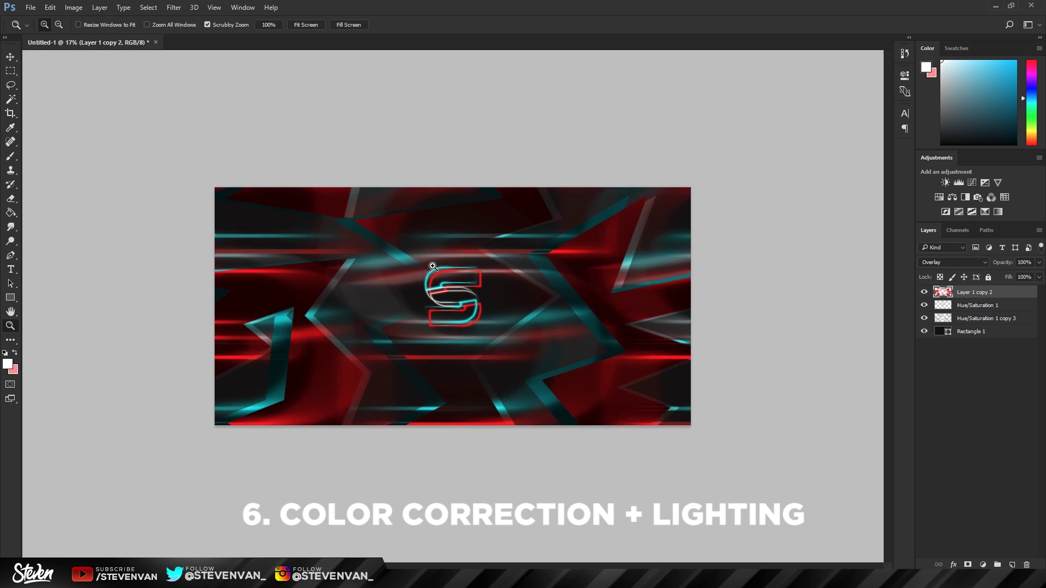
Add a new layer and a Brightness/Contrast adjustment with brightness 23 and contrast 27.
{"action": "key", "text": "ctrl+shift+alt+n"}
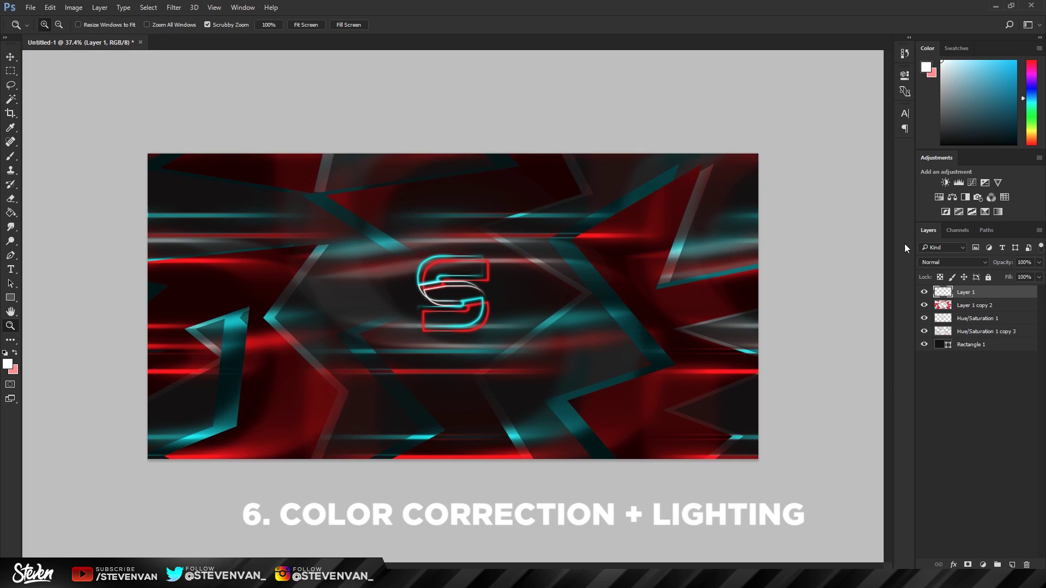
{"action": "left_click", "coordinate": [946, 184]}
{"action": "left_click_drag", "start_coordinate": [812, 135], "coordinate": [829, 154]}
{"action": "left_click_drag", "start_coordinate": [461, 319], "coordinate": [425, 235]}
{"action": "left_click", "coordinate": [871, 70]}
Add a Color Balance adjustment at Red +100, Green +52, Blue +100.
{"action": "left_click", "coordinate": [951, 197]}
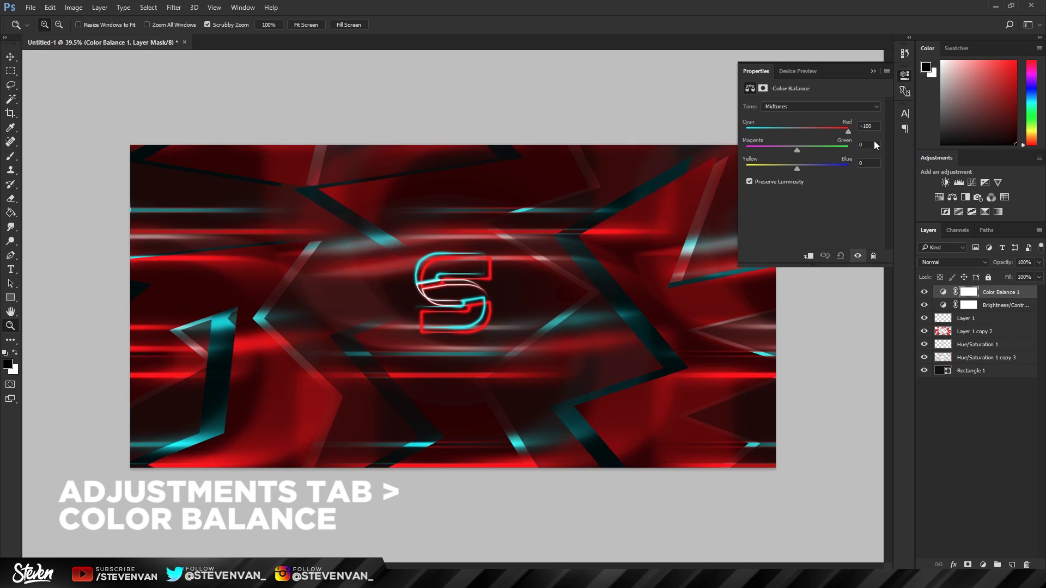
{"action": "left_click", "coordinate": [816, 168]}
{"action": "left_click_drag", "start_coordinate": [799, 165], "coordinate": [847, 166]}
{"action": "left_click", "coordinate": [796, 150]}
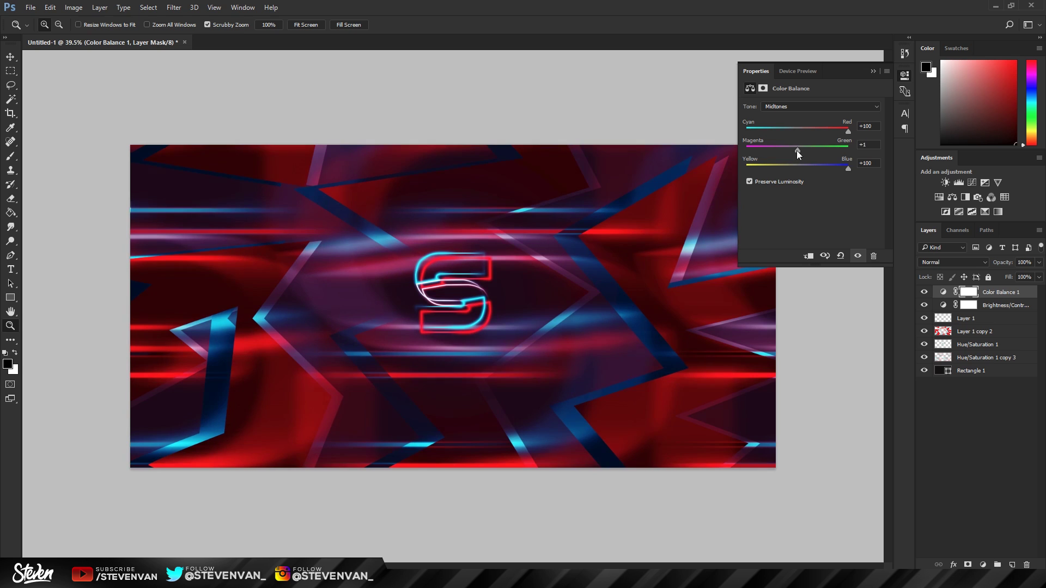
{"action": "left_click_drag", "start_coordinate": [428, 276], "coordinate": [469, 277]}
{"action": "left_click", "coordinate": [923, 292]}
{"action": "left_click_drag", "start_coordinate": [535, 329], "coordinate": [509, 329]}
Group the two adjustments into Group 1 and compare the result with the group toggled.
{"action": "key", "text": "ctrl+g"}
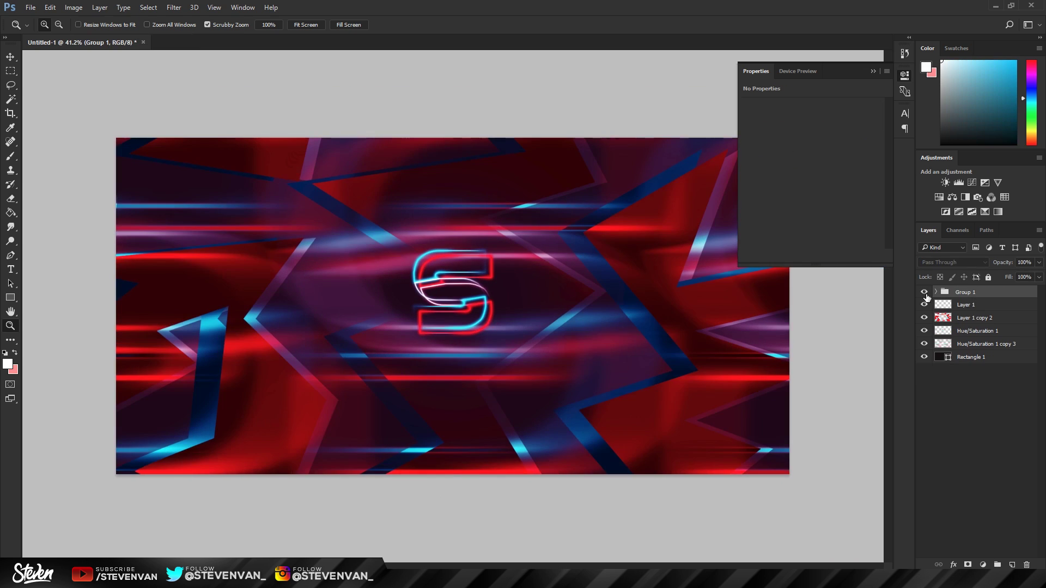
{"action": "left_click", "coordinate": [926, 294]}
{"action": "left_click", "coordinate": [926, 295]}
{"action": "left_click", "coordinate": [925, 295]}
{"action": "left_click_drag", "start_coordinate": [573, 279], "coordinate": [493, 284]}
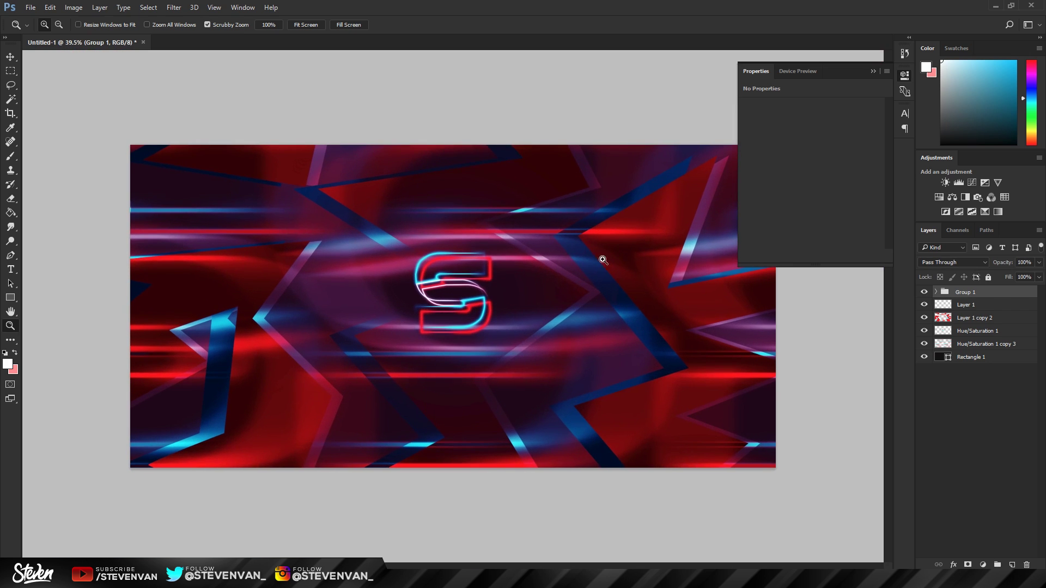
{"action": "left_click", "coordinate": [904, 75]}
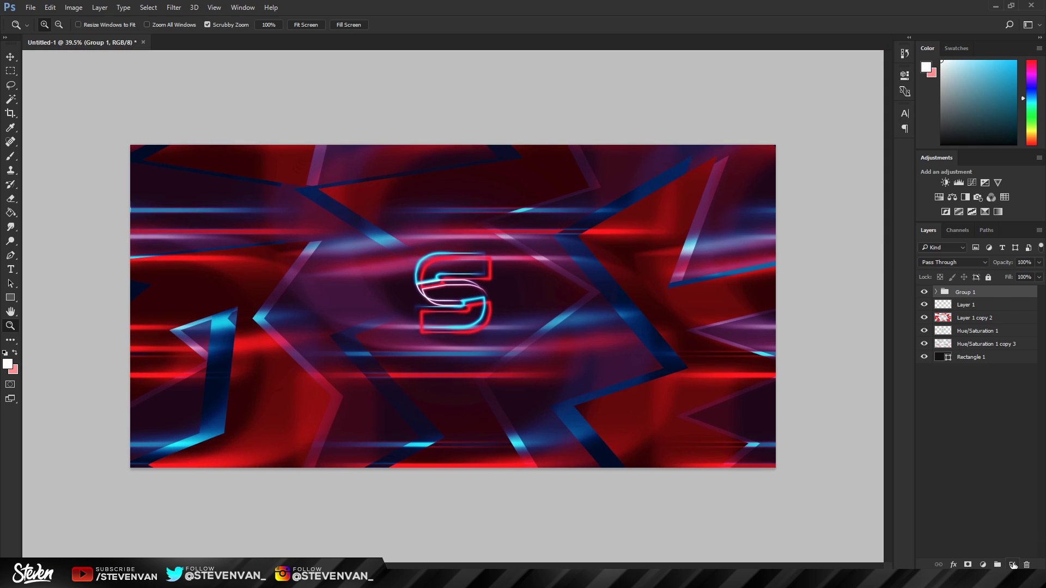
{"action": "left_click", "coordinate": [1012, 565]}
Paint a large soft white glow at the top of Layer 2 with a 1102 px soft brush.
{"action": "left_click", "coordinate": [10, 156]}
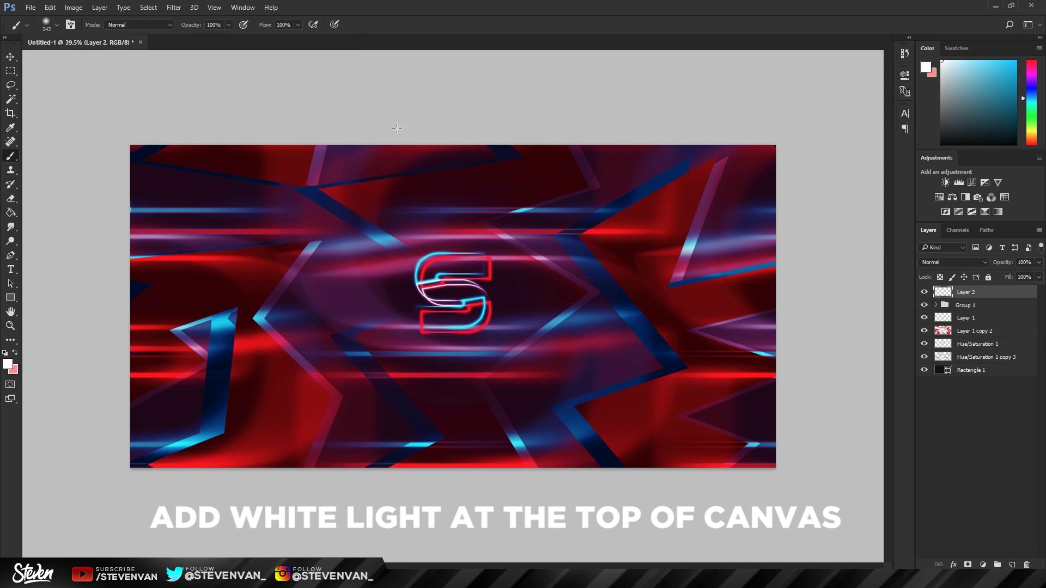
{"action": "left_click", "coordinate": [436, 130]}
{"action": "key", "text": "ctrl+z"}
{"action": "left_click", "coordinate": [461, 144]}
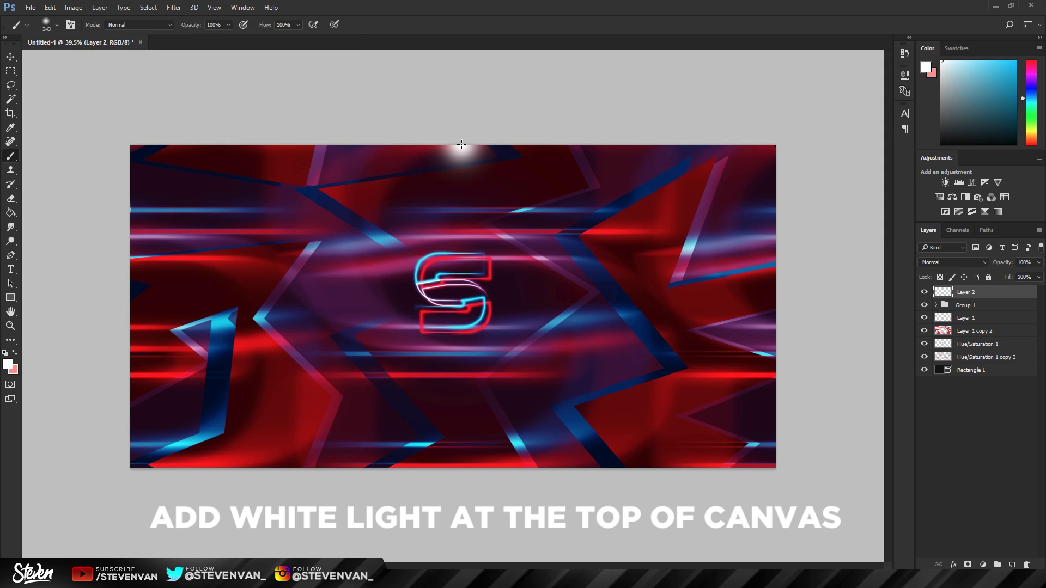
{"action": "key", "text": "ctrl+z"}
{"action": "left_click", "coordinate": [57, 25]}
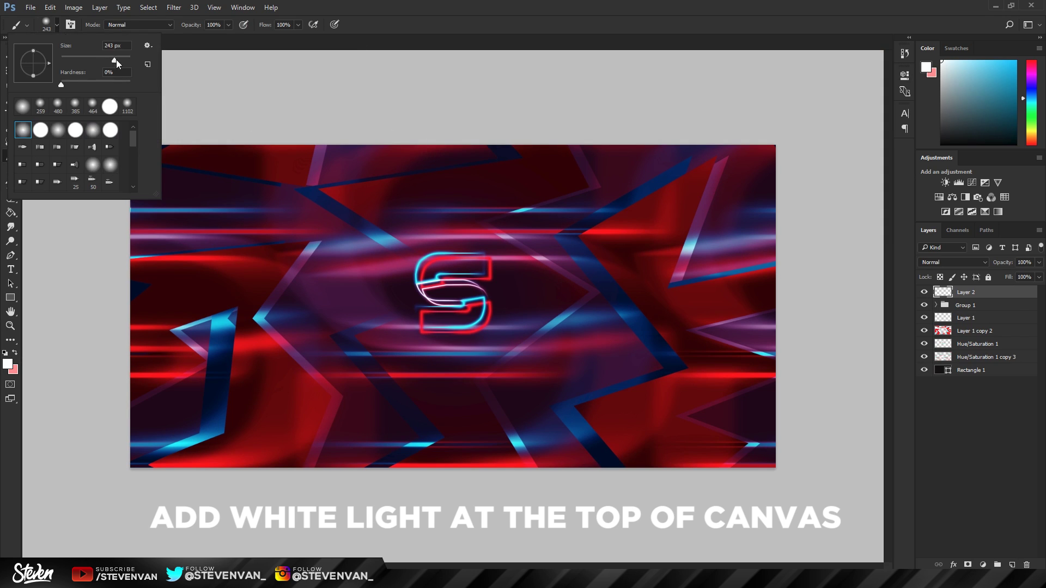
{"action": "left_click", "coordinate": [127, 107]}
{"action": "left_click", "coordinate": [456, 116]}
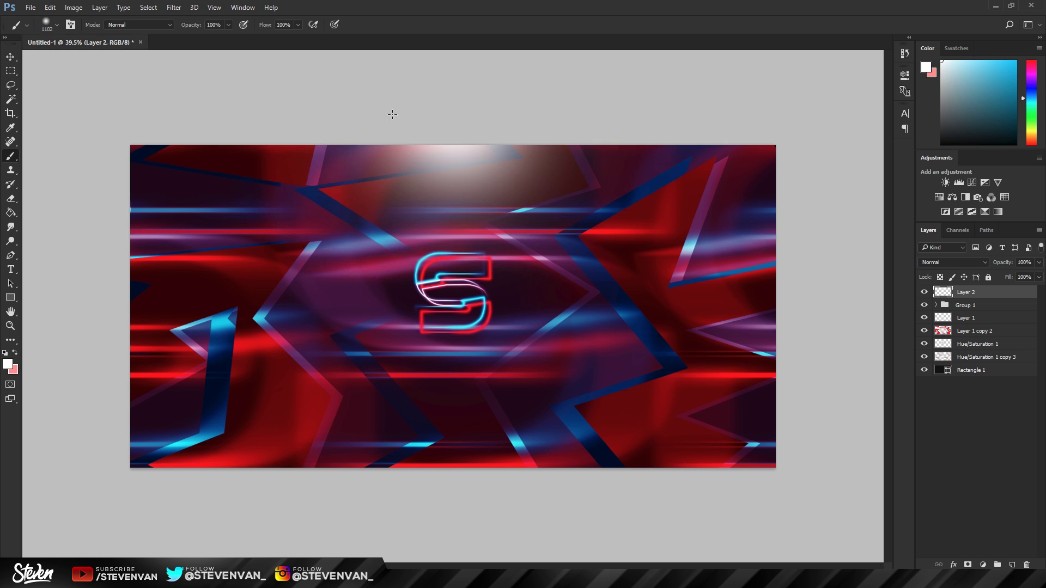
Enlarge the white light on Layer 2 to about 237.5%, well beyond the canvas edges.
{"action": "key", "text": "ctrl+t"}
{"action": "key", "text": "ctrl+minus"}
{"action": "left_click_drag", "start_coordinate": [513, 243], "coordinate": [506, 242]}
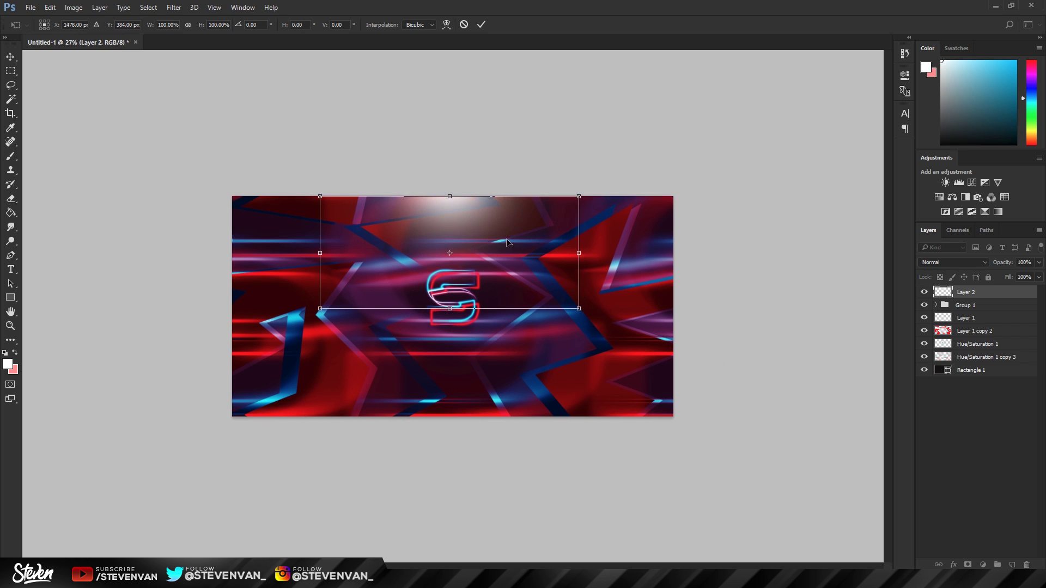
{"action": "left_click_drag", "start_coordinate": [578, 306], "coordinate": [882, 463]}
{"action": "mouse_move", "coordinate": [713, 327]}
{"action": "left_mouse_down"}
{"action": "mouse_move", "coordinate": [567, 317]}
{"action": "mouse_move", "coordinate": [559, 261]}
{"action": "mouse_move", "coordinate": [555, 299]}
{"action": "left_mouse_up"}
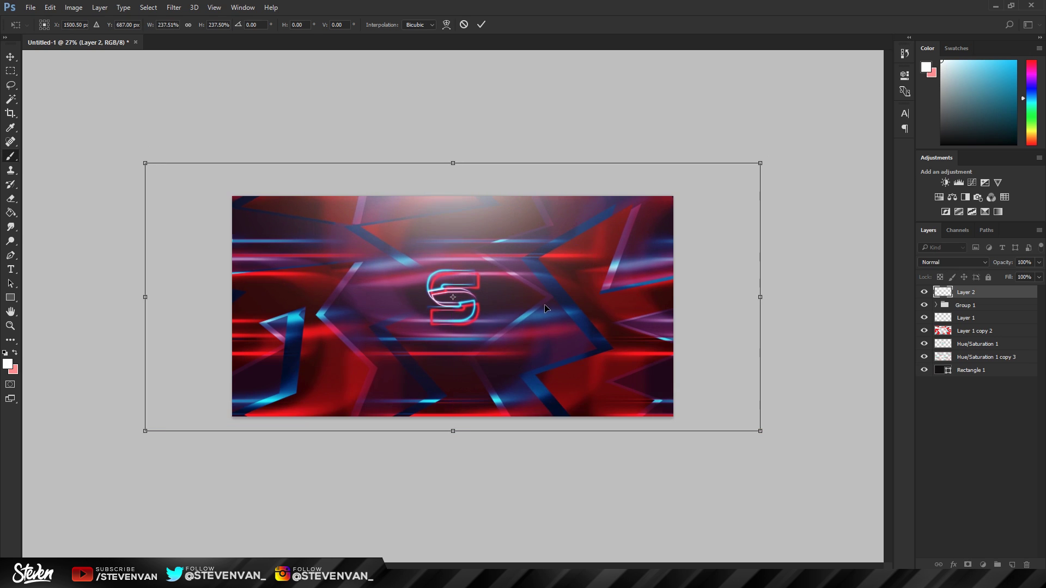
{"action": "key", "text": "Return"}
{"action": "key", "text": "b"}
{"action": "key", "text": "ctrl+plus"}
{"action": "scroll", "coordinate": [526, 285], "scroll_direction": "up", "scroll_amount": 1}
{"action": "scroll", "coordinate": [455, 298], "scroll_direction": "down", "scroll_amount": 2}
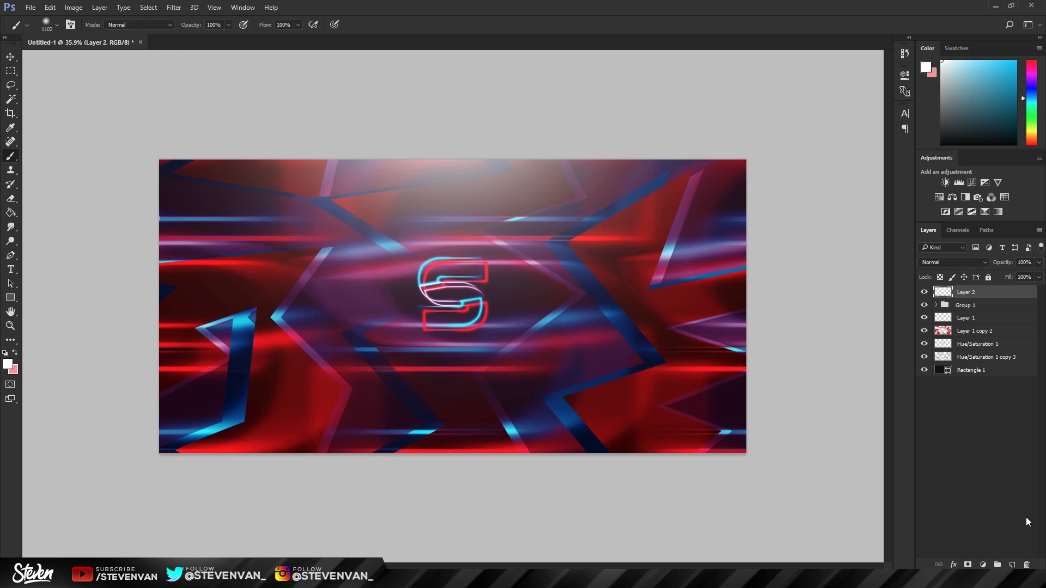
On a new layer, paint a large blue soft glow at the bottom of the canvas.
{"action": "left_click", "coordinate": [1012, 565]}
{"action": "left_click", "coordinate": [16, 353]}
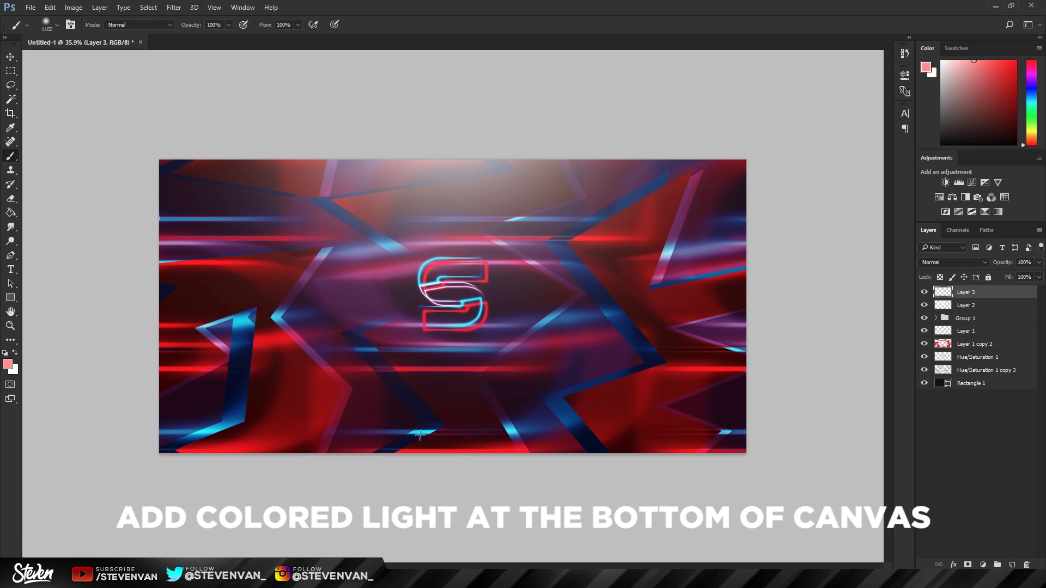
{"action": "left_click", "coordinate": [8, 364]}
{"action": "left_click", "coordinate": [520, 152]}
{"action": "left_click_drag", "start_coordinate": [540, 215], "coordinate": [540, 215]}
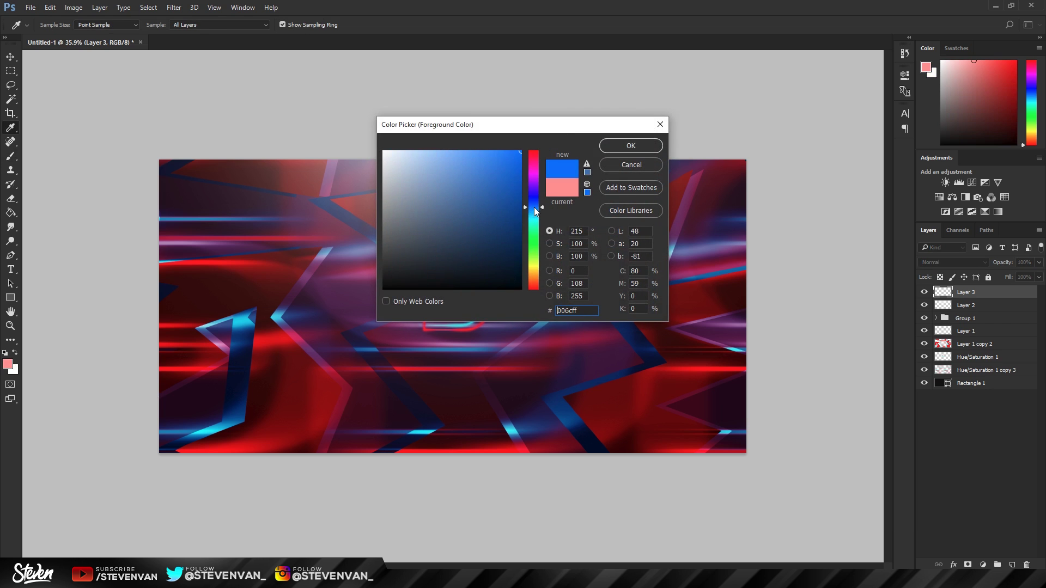
{"action": "key", "text": "Return"}
{"action": "key", "text": "b"}
{"action": "left_click", "coordinate": [456, 462]}
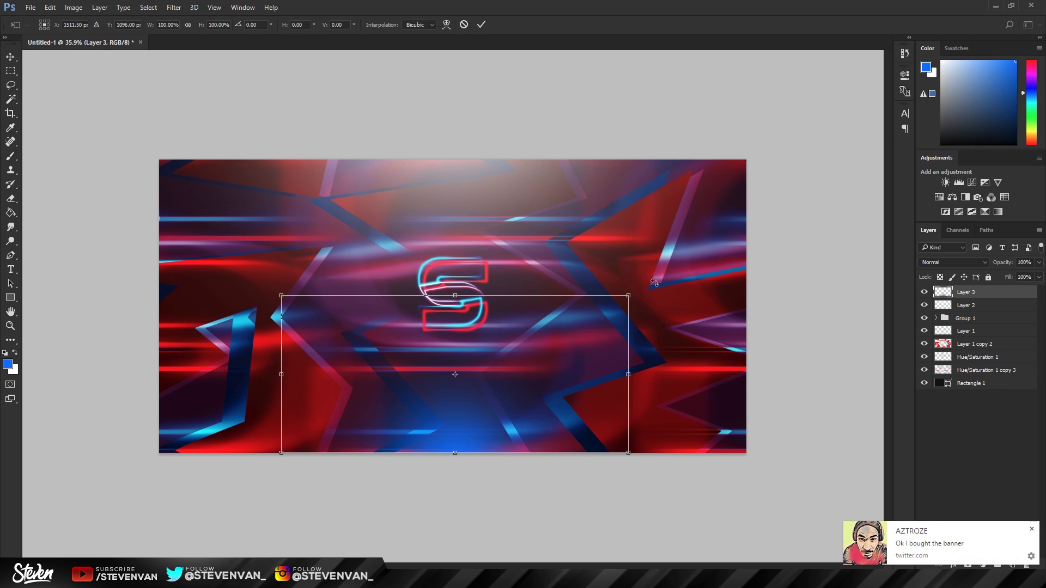
{"action": "scroll", "coordinate": [597, 299], "scroll_direction": "up", "scroll_amount": 2}
Group Layer 3, Layer 2 and Group 1 into Group 2, compare it, and add Curves 1 above.
{"action": "left_click", "coordinate": [985, 318], "text": "shift"}
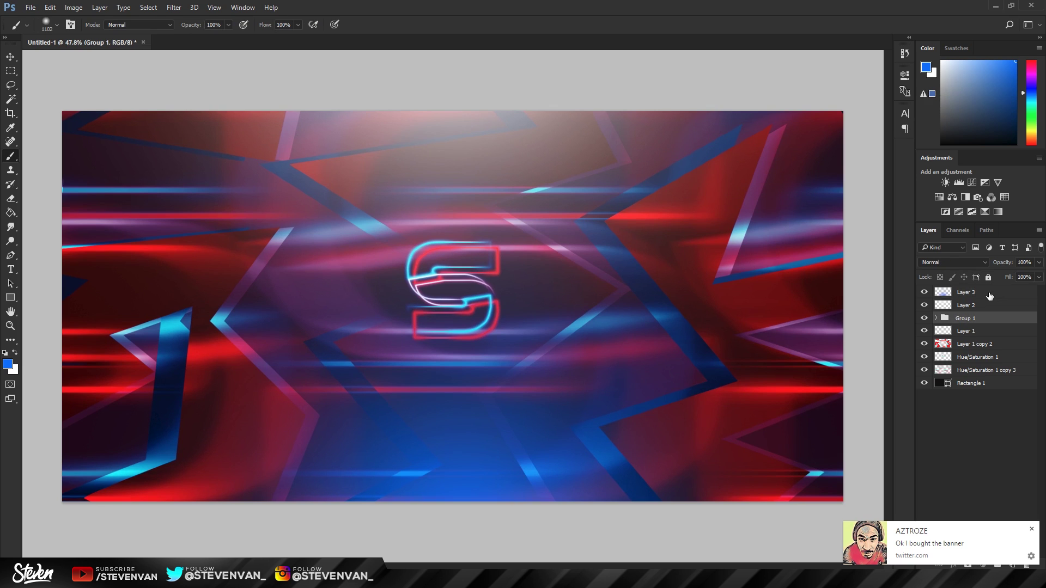
{"action": "key", "text": "ctrl+g"}
{"action": "left_click", "coordinate": [923, 292]}
{"action": "left_click", "coordinate": [924, 291]}
{"action": "left_click", "coordinate": [924, 292]}
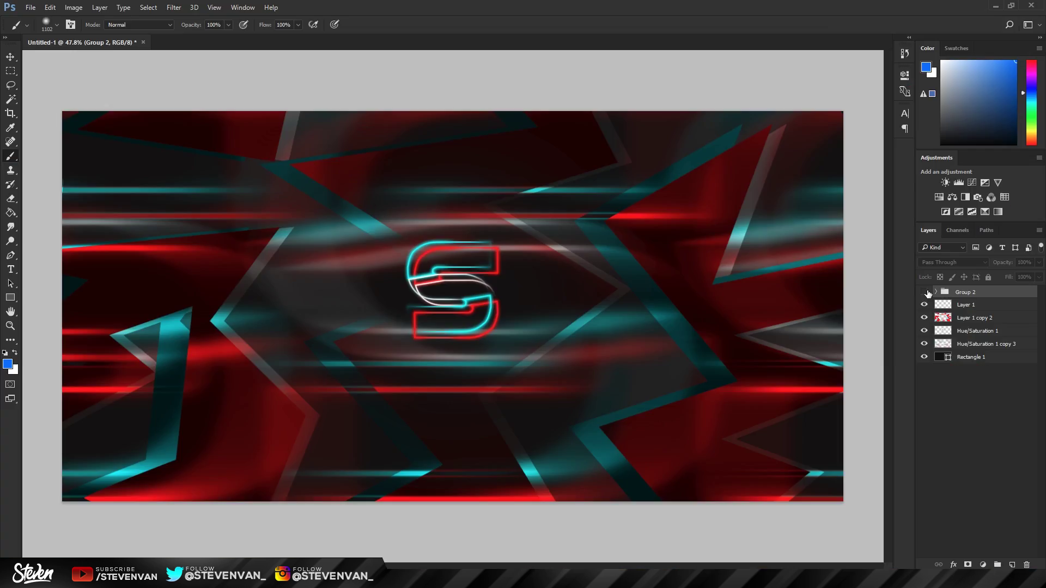
{"action": "left_click", "coordinate": [924, 292]}
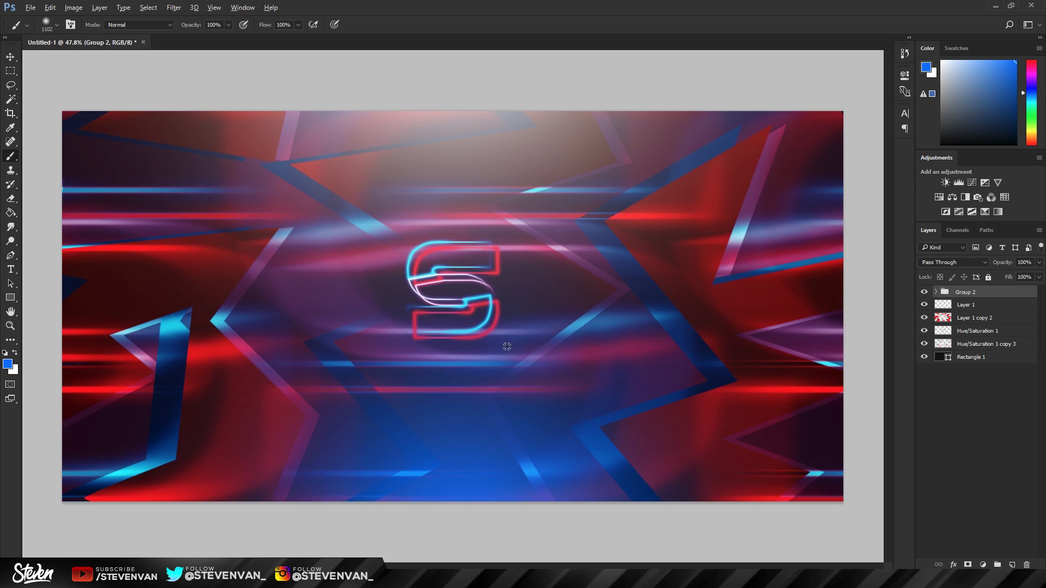
{"action": "scroll", "coordinate": [618, 306], "scroll_direction": "down", "scroll_amount": 3}
{"action": "scroll", "coordinate": [806, 290], "scroll_direction": "up", "scroll_amount": 2}
{"action": "left_click", "coordinate": [923, 293]}
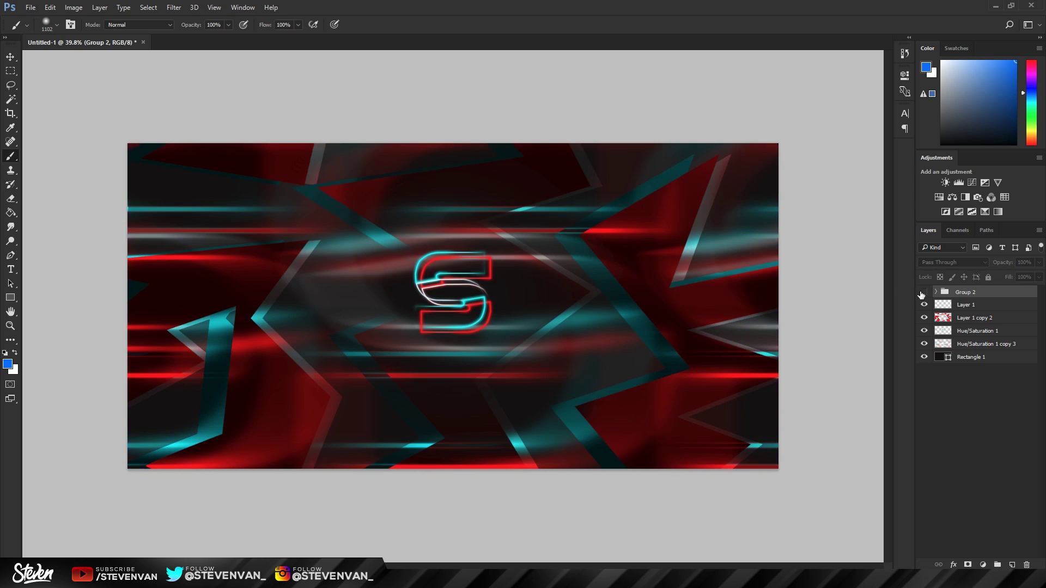
{"action": "left_click", "coordinate": [924, 292]}
{"action": "left_click", "coordinate": [924, 293]}
{"action": "left_click", "coordinate": [924, 292]}
{"action": "left_click", "coordinate": [924, 293]}
{"action": "left_click", "coordinate": [923, 293]}
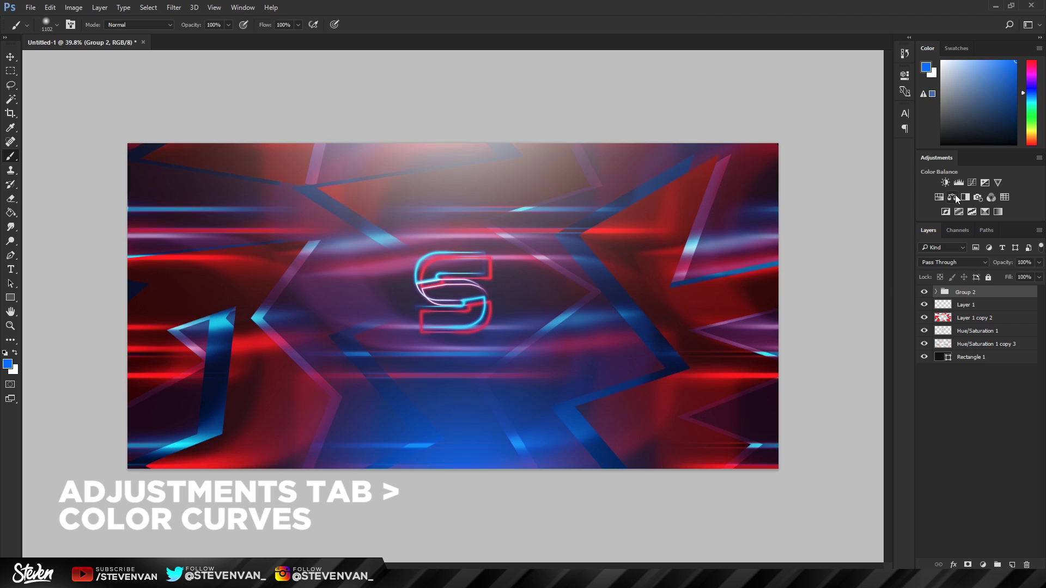
{"action": "left_click", "coordinate": [972, 183]}
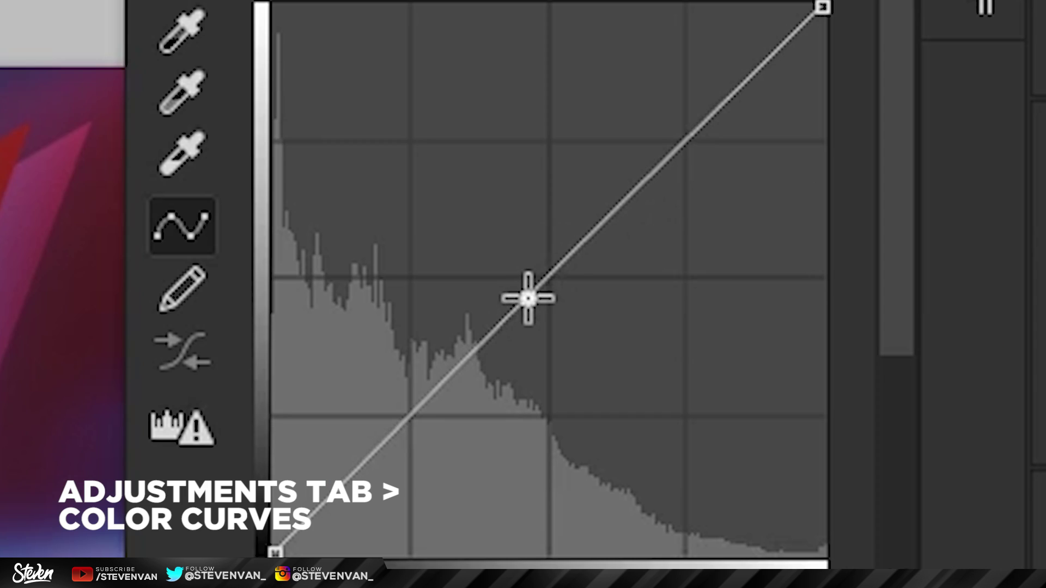
Bend Curves 1 into a steep S-curve lifting midtones and highlights, comparing it on and off.
{"action": "left_click_drag", "start_coordinate": [817, 189], "coordinate": [811, 183]}
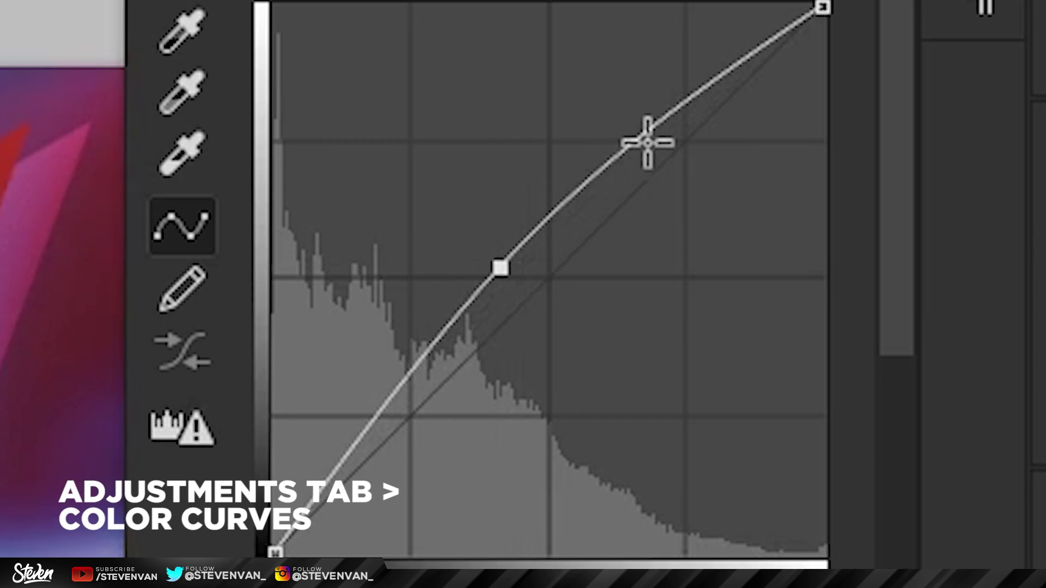
{"action": "left_click_drag", "start_coordinate": [706, 87], "coordinate": [647, 58]}
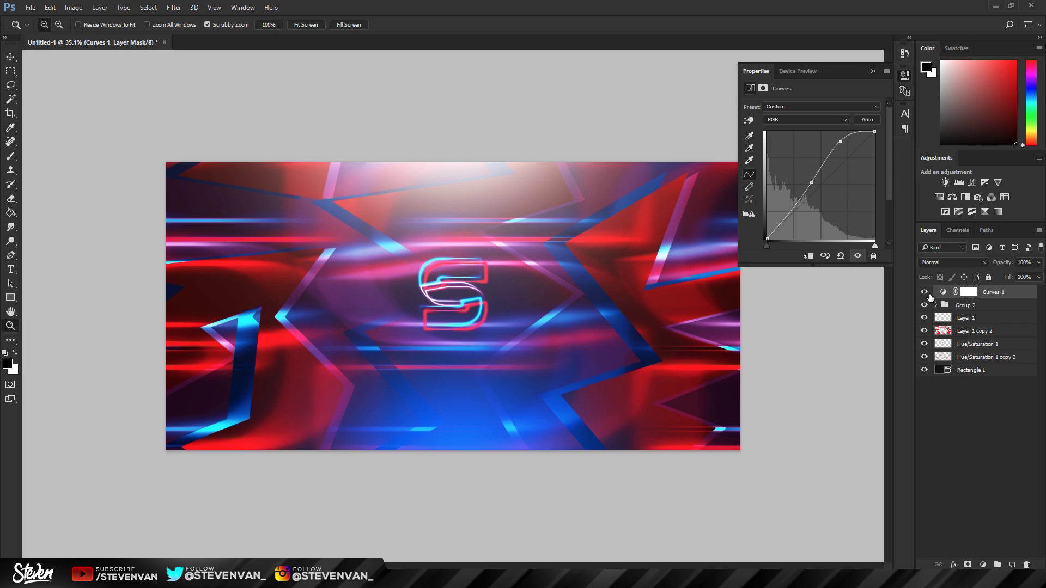
{"action": "left_click", "coordinate": [929, 294]}
{"action": "left_click", "coordinate": [928, 295]}
{"action": "left_click", "coordinate": [929, 294]}
{"action": "left_click", "coordinate": [929, 294]}
{"action": "left_click", "coordinate": [928, 295]}
{"action": "left_click", "coordinate": [928, 294]}
Zoom in and expand Group 2 and Group 1 to view their layers.
{"action": "key", "text": "ctrl+plus"}
{"action": "left_click", "coordinate": [933, 305]}
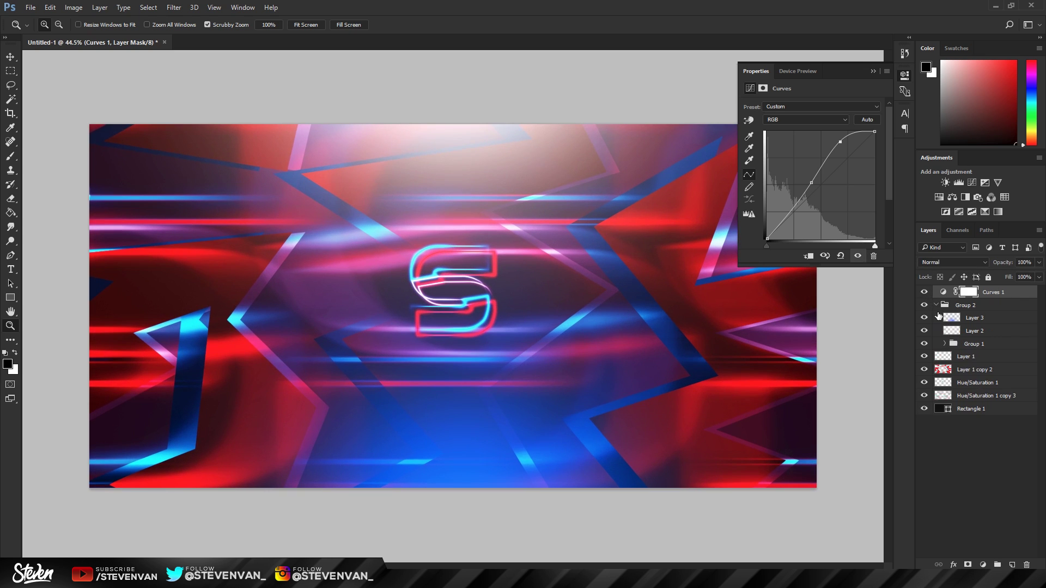
{"action": "left_click", "coordinate": [946, 344]}
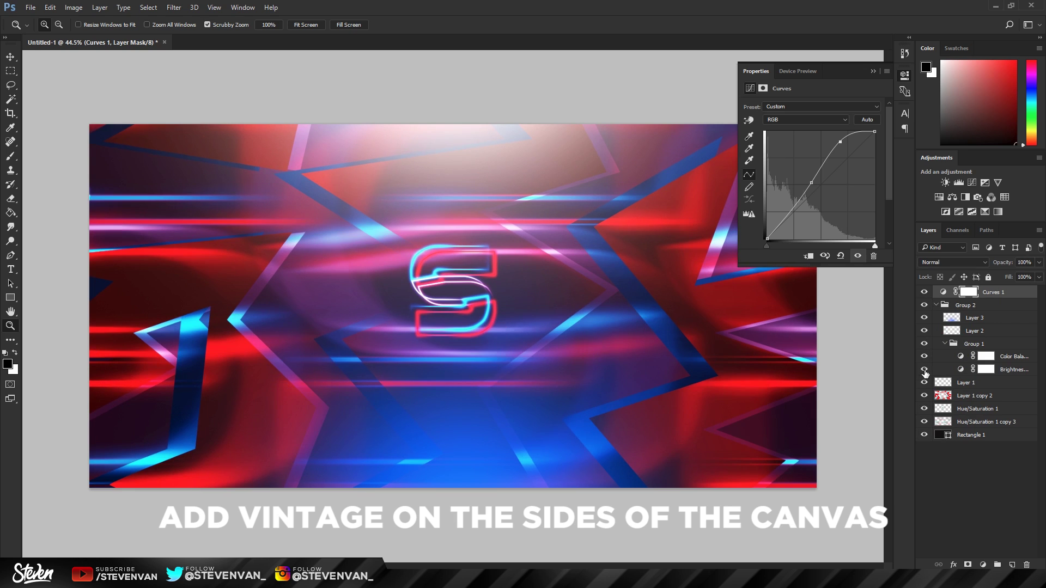
Collapse Group 2, select Curves 1 and fit the whole banner in view.
{"action": "left_click", "coordinate": [965, 305]}
{"action": "left_click", "coordinate": [936, 305]}
{"action": "left_click", "coordinate": [992, 292]}
{"action": "left_click", "coordinate": [411, 250], "text": "alt"}
{"action": "key", "text": "ctrl+2"}
Add a new Layer 4 and set up a black soft brush of about 2165 px.
{"action": "left_click", "coordinate": [1013, 564]}
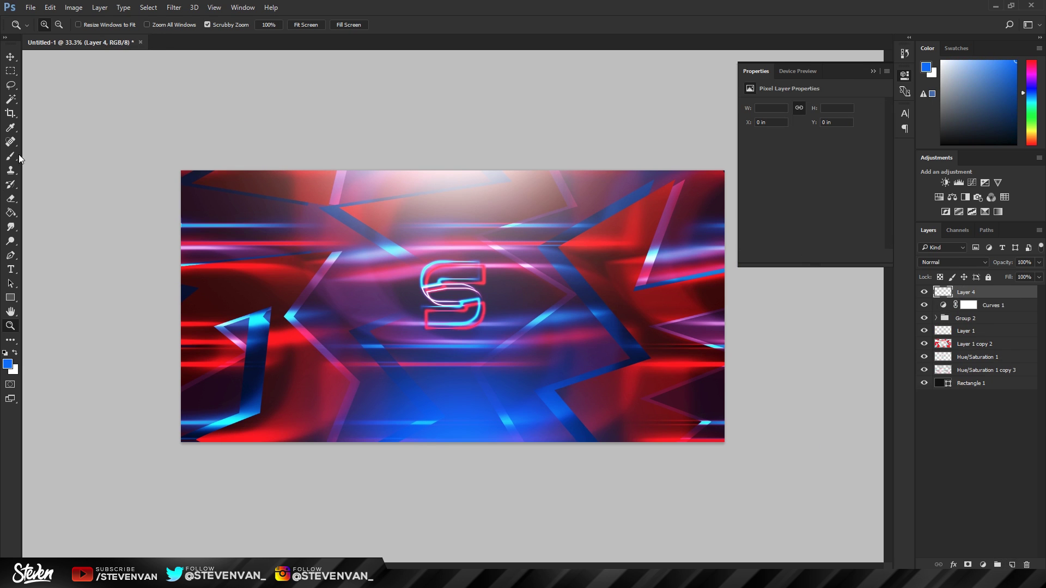
{"action": "left_click", "coordinate": [7, 363]}
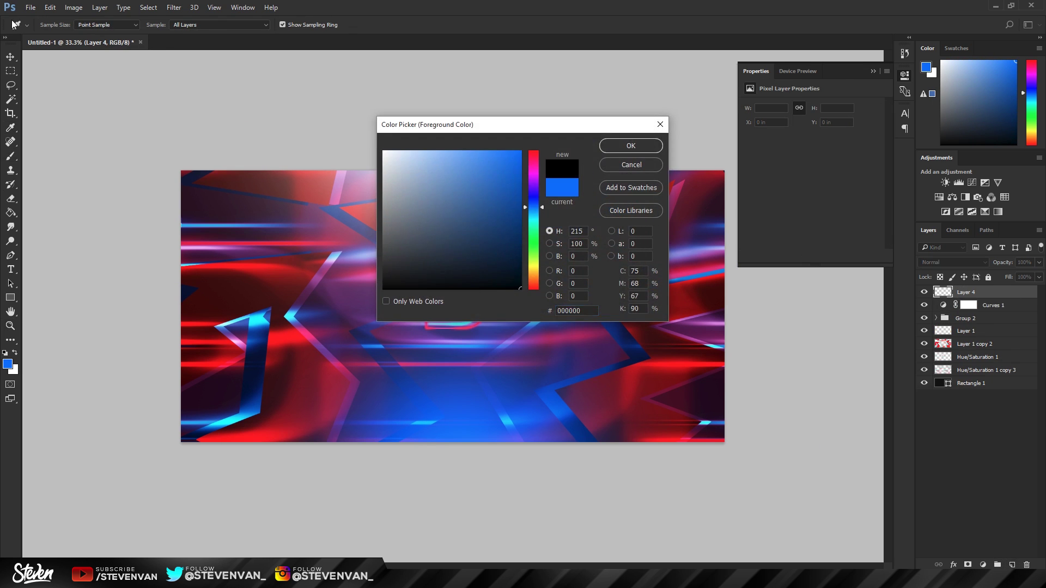
{"action": "key", "text": "Return"}
{"action": "key", "text": "b"}
{"action": "left_click", "coordinate": [54, 25]}
{"action": "left_click_drag", "start_coordinate": [123, 61], "coordinate": [125, 63]}
{"action": "left_click", "coordinate": [175, 188]}
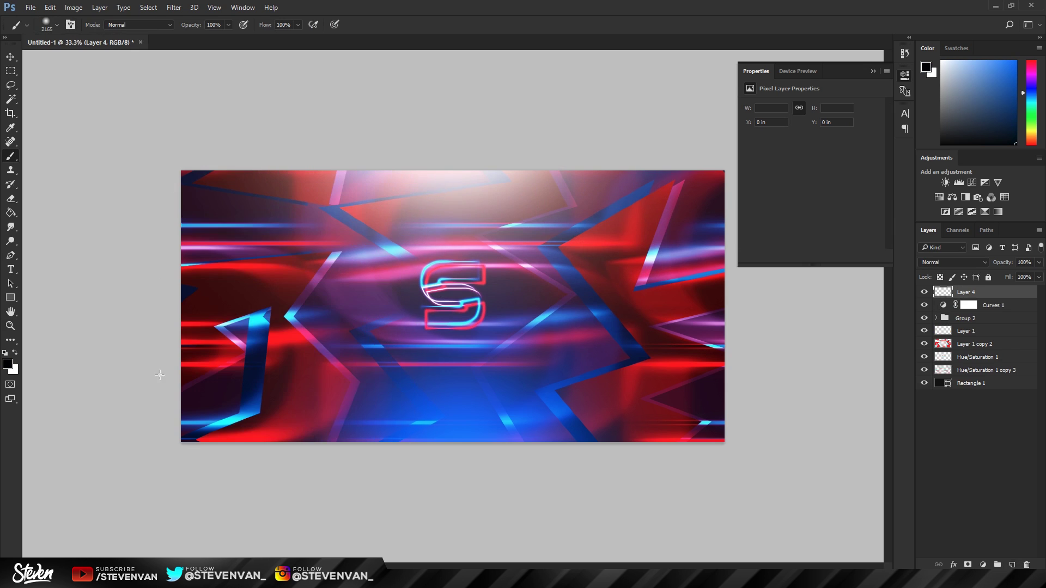
Darken the banner's left and right edges with soft black, comparing the vignette on and off.
{"action": "scroll", "coordinate": [156, 366], "scroll_direction": "down", "scroll_amount": 2}
{"action": "left_click_drag", "start_coordinate": [239, 273], "coordinate": [256, 258]}
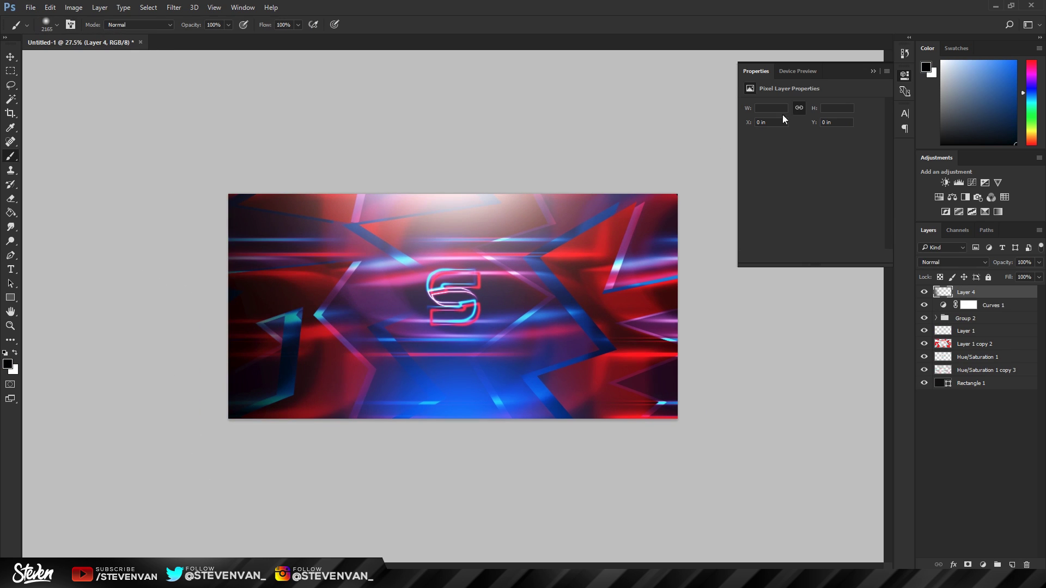
{"action": "left_click", "coordinate": [872, 72]}
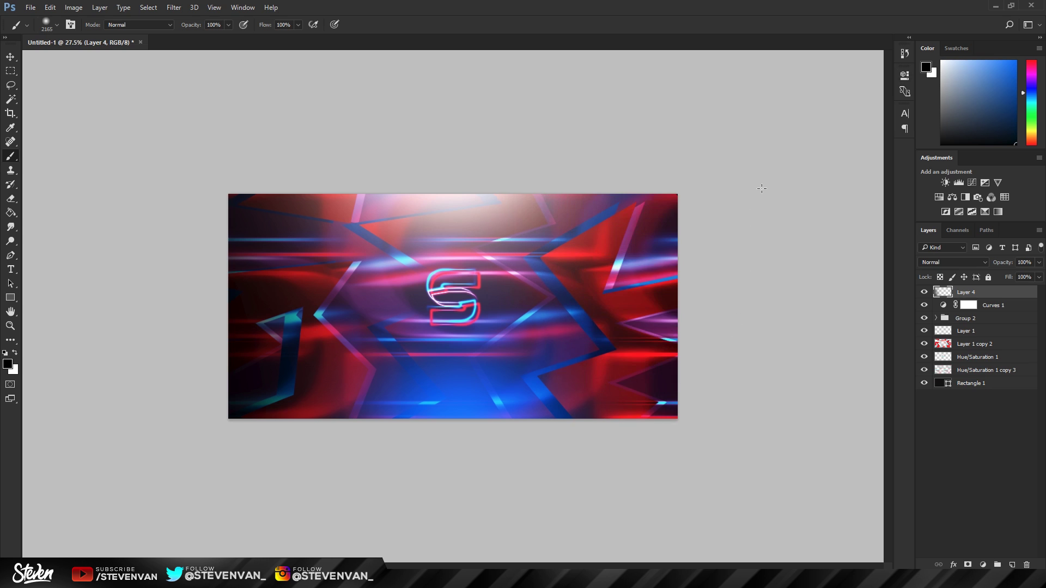
{"action": "left_click_drag", "start_coordinate": [745, 387], "coordinate": [733, 443]}
{"action": "scroll", "coordinate": [457, 288], "scroll_direction": "up", "scroll_amount": 2}
{"action": "left_click", "coordinate": [924, 292]}
{"action": "left_click", "coordinate": [924, 292]}
{"action": "scroll", "coordinate": [452, 307], "scroll_direction": "up", "scroll_amount": 2}
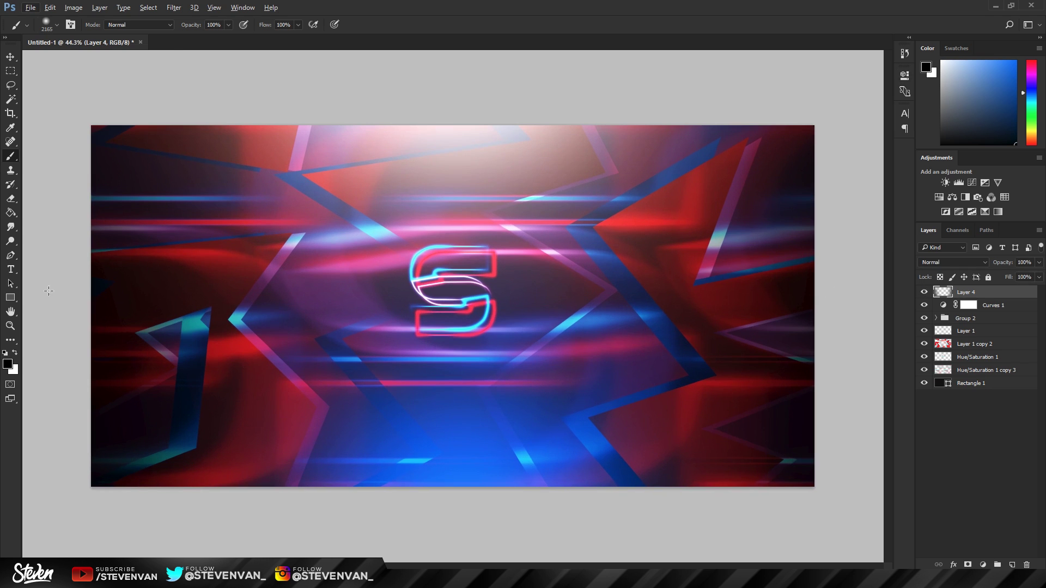
{"action": "left_click", "coordinate": [14, 355]}
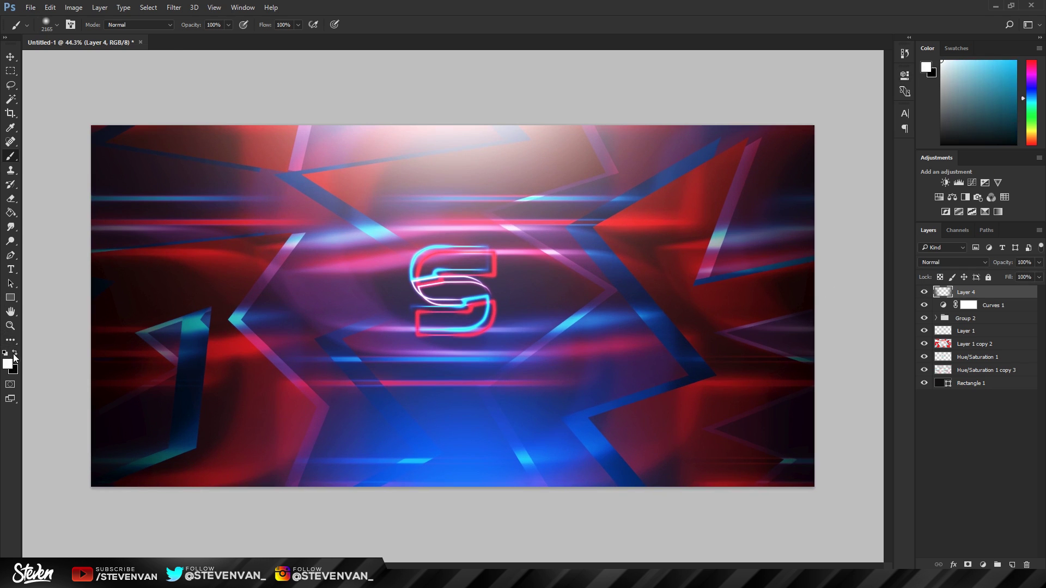
Paint seven soft white spots across the banner on a new Layer 5 with a 385 px brush.
{"action": "left_click", "coordinate": [56, 25]}
{"action": "left_click_drag", "start_coordinate": [111, 60], "coordinate": [120, 60]}
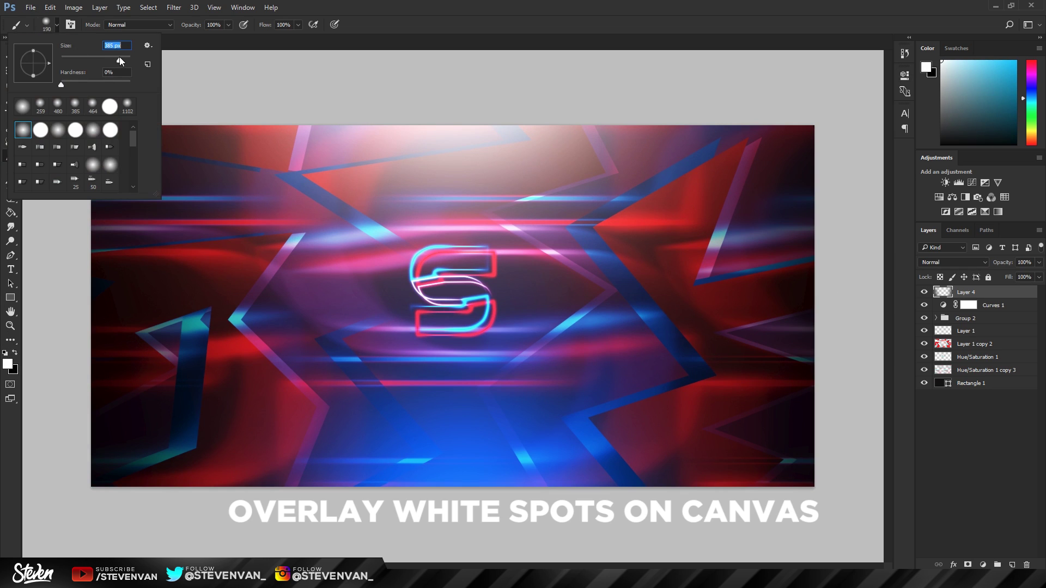
{"action": "key", "text": "Return"}
{"action": "left_click", "coordinate": [1011, 565]}
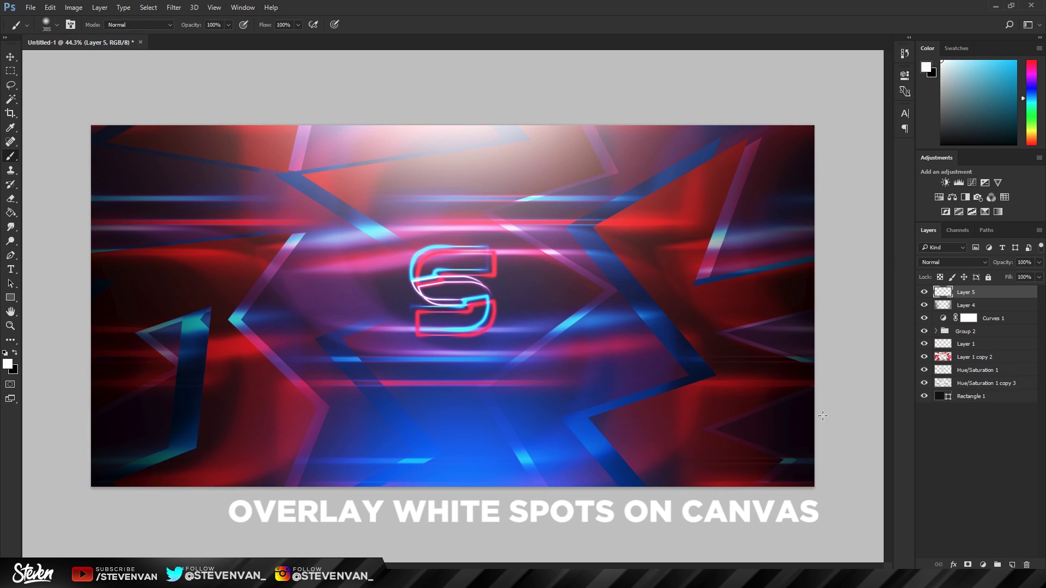
{"action": "left_click", "coordinate": [323, 353]}
{"action": "left_click", "coordinate": [222, 182]}
{"action": "left_click", "coordinate": [187, 444]}
{"action": "left_click", "coordinate": [715, 213]}
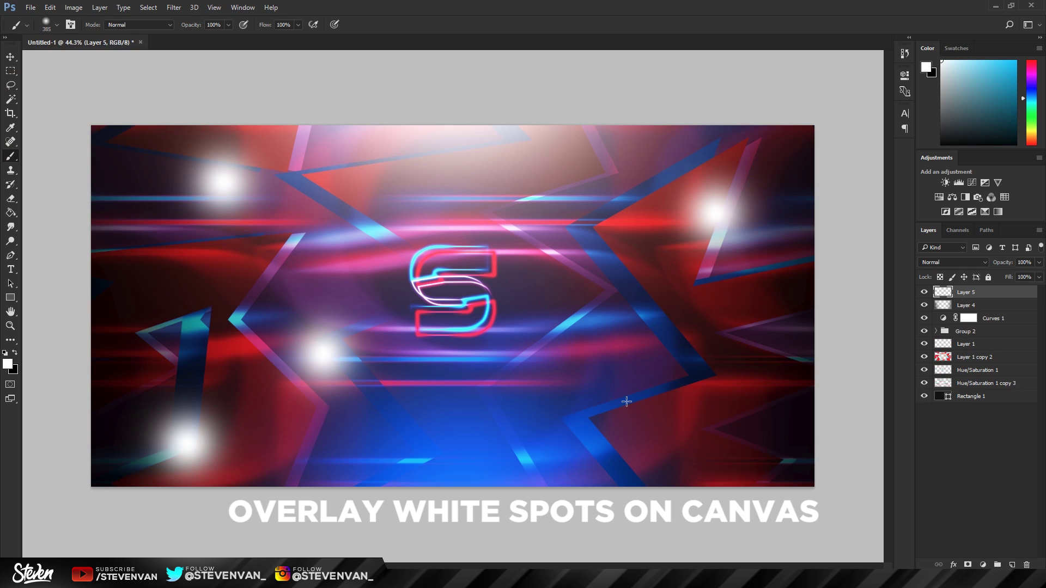
{"action": "left_click", "coordinate": [627, 401]}
{"action": "left_click", "coordinate": [786, 397]}
{"action": "left_click", "coordinate": [555, 233]}
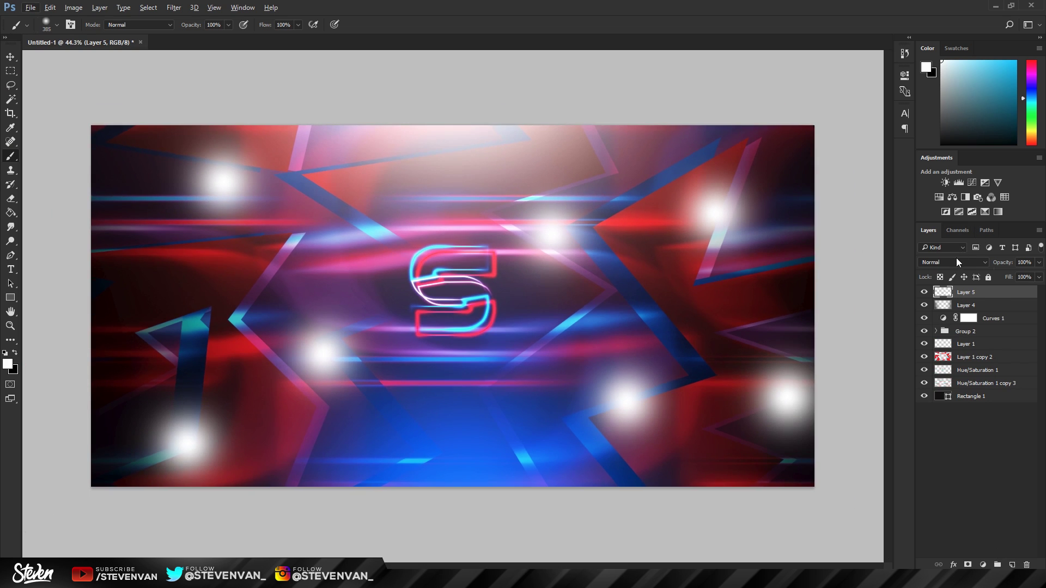
Set Layer 5 to Overlay blending, compare it on and off, and add Hue/Saturation 2 above.
{"action": "left_click", "coordinate": [957, 262]}
{"action": "left_click", "coordinate": [948, 364]}
{"action": "left_click", "coordinate": [924, 292]}
{"action": "left_click", "coordinate": [923, 293]}
{"action": "left_click", "coordinate": [924, 292]}
{"action": "left_click", "coordinate": [924, 293]}
{"action": "left_click", "coordinate": [939, 197]}
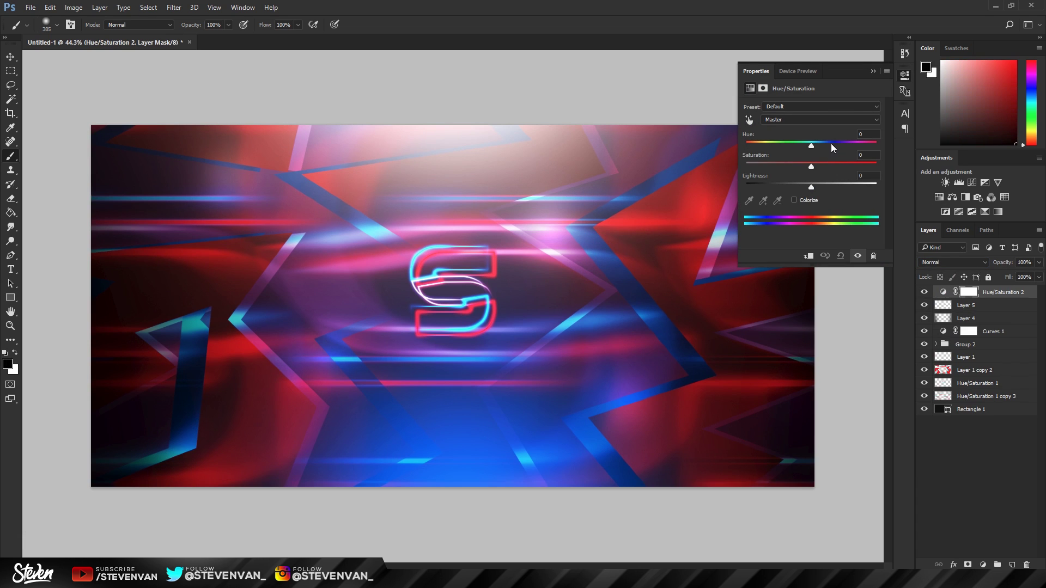
Shift Hue/Saturation 2's hue to +4, then zoom to fit the whole banner.
{"action": "left_click_drag", "start_coordinate": [841, 150], "coordinate": [803, 147]}
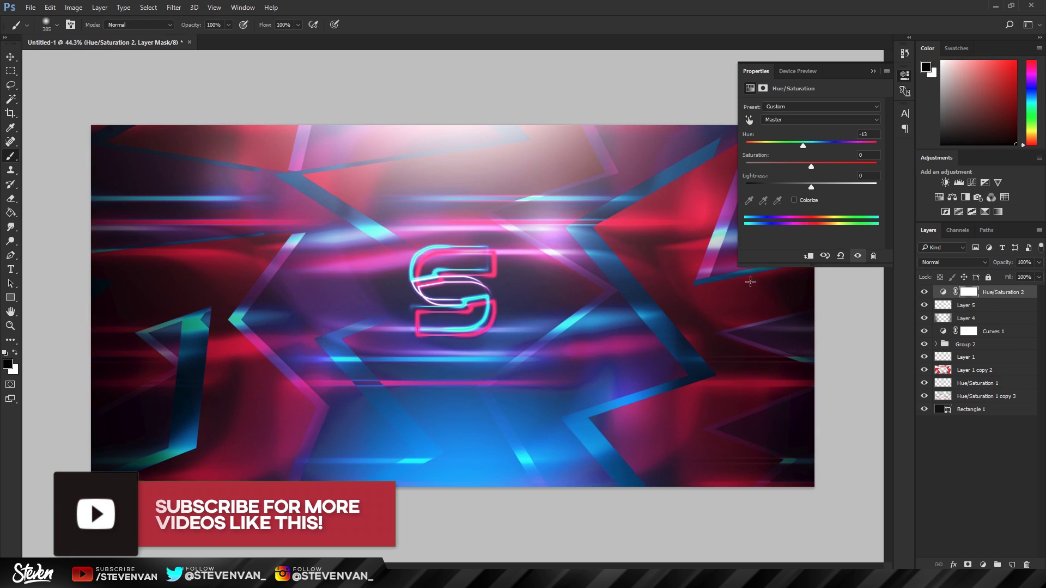
{"action": "mouse_move", "coordinate": [782, 146]}
{"action": "left_mouse_down"}
{"action": "mouse_move", "coordinate": [774, 146]}
{"action": "mouse_move", "coordinate": [813, 146]}
{"action": "left_mouse_up"}
{"action": "left_click_drag", "start_coordinate": [479, 294], "coordinate": [426, 330]}
{"action": "left_click", "coordinate": [10, 71]}
{"action": "left_click", "coordinate": [10, 325]}
{"action": "left_click_drag", "start_coordinate": [490, 294], "coordinate": [397, 302]}
Type the creator's name as a white text line below the S logo.
{"action": "left_click", "coordinate": [396, 302]}
{"action": "key", "text": "t"}
{"action": "left_click", "coordinate": [409, 390]}
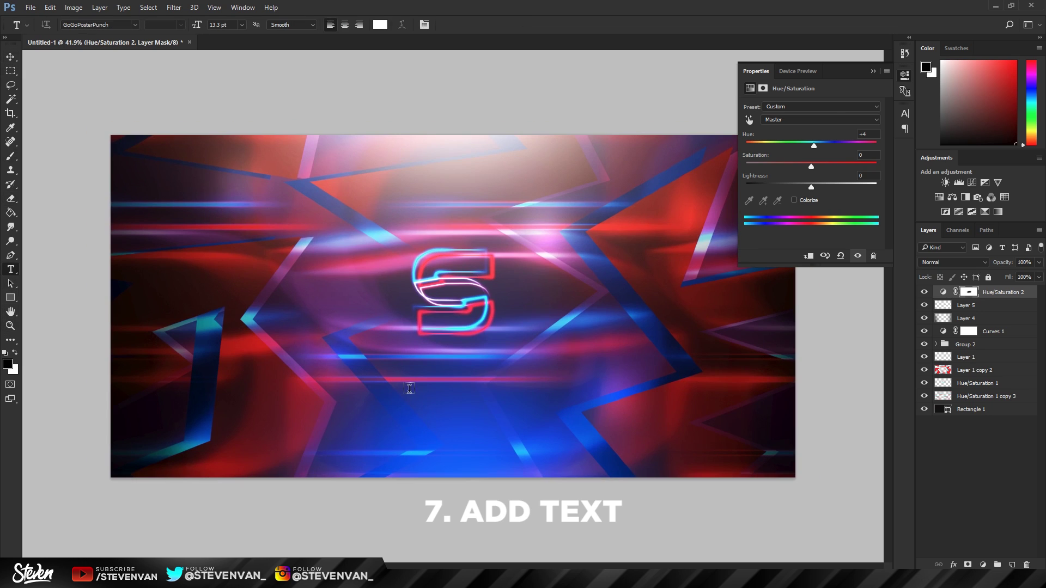
{"action": "type", "text": "STEVENVAN."}
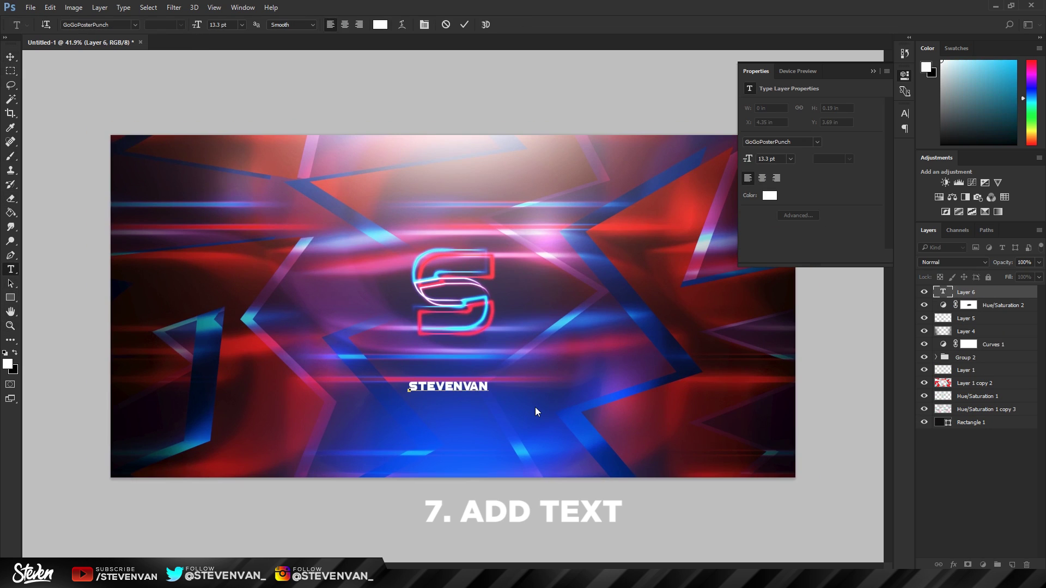
{"action": "key", "text": "ctrl+plus"}
{"action": "left_click", "coordinate": [459, 394]}
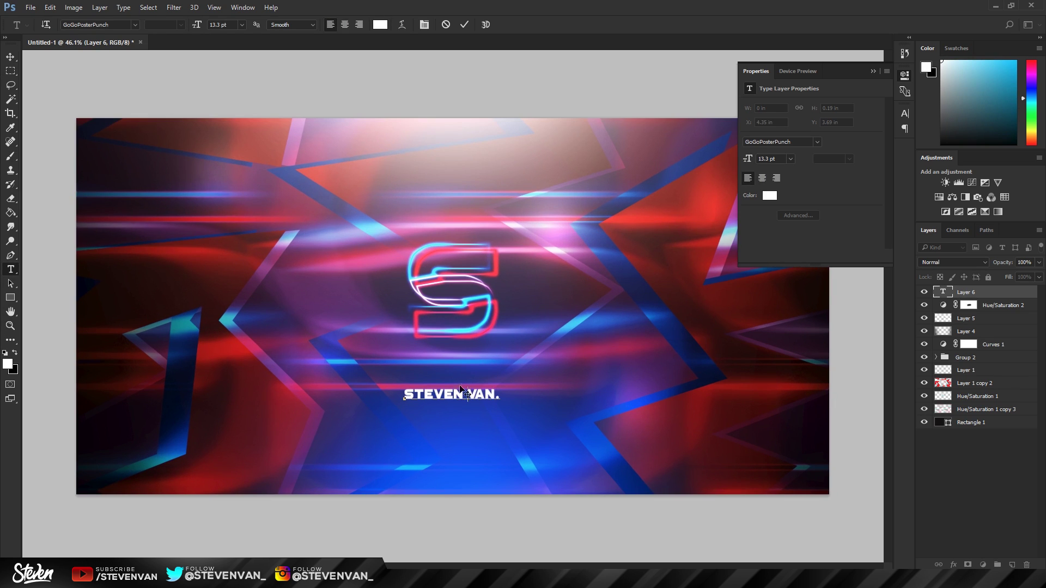
{"action": "left_click", "coordinate": [10, 56]}
Enlarge the name text to about 22 pt and centre it just beneath the S.
{"action": "key", "text": "ctrl+t"}
{"action": "left_click_drag", "start_coordinate": [499, 401], "coordinate": [552, 364]}
{"action": "key", "text": "Return"}
{"action": "left_click_drag", "start_coordinate": [529, 323], "coordinate": [475, 343]}
{"action": "scroll", "coordinate": [516, 325], "scroll_direction": "down", "scroll_amount": 4}
{"action": "scroll", "coordinate": [392, 409], "scroll_direction": "up", "scroll_amount": 3}
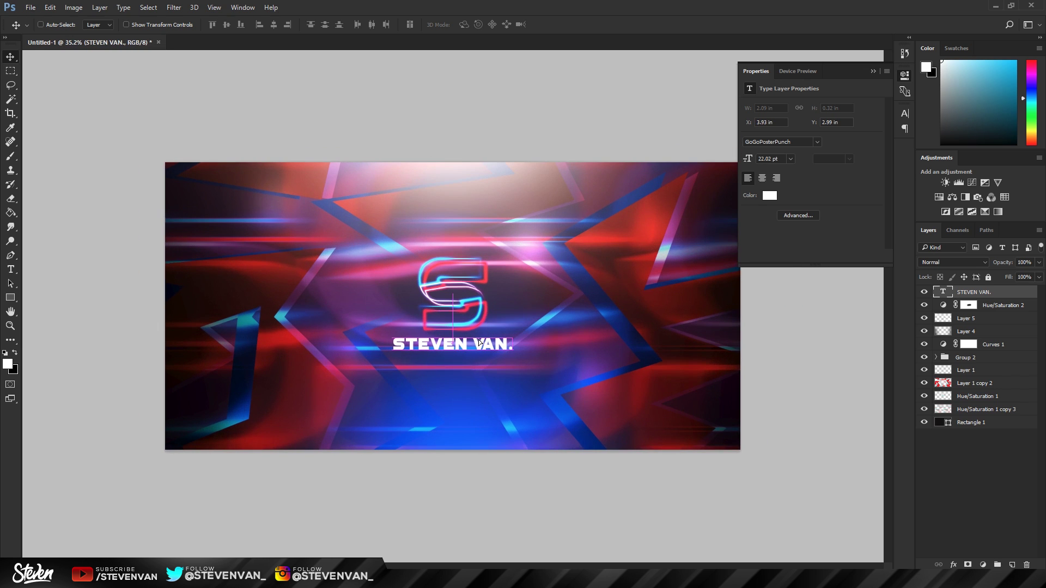
{"action": "scroll", "coordinate": [453, 312], "scroll_direction": "up", "scroll_amount": 2}
Give the STEVEN VAN. text layer a red Outer Glow with an enlarged size.
{"action": "right_click", "coordinate": [1024, 290]}
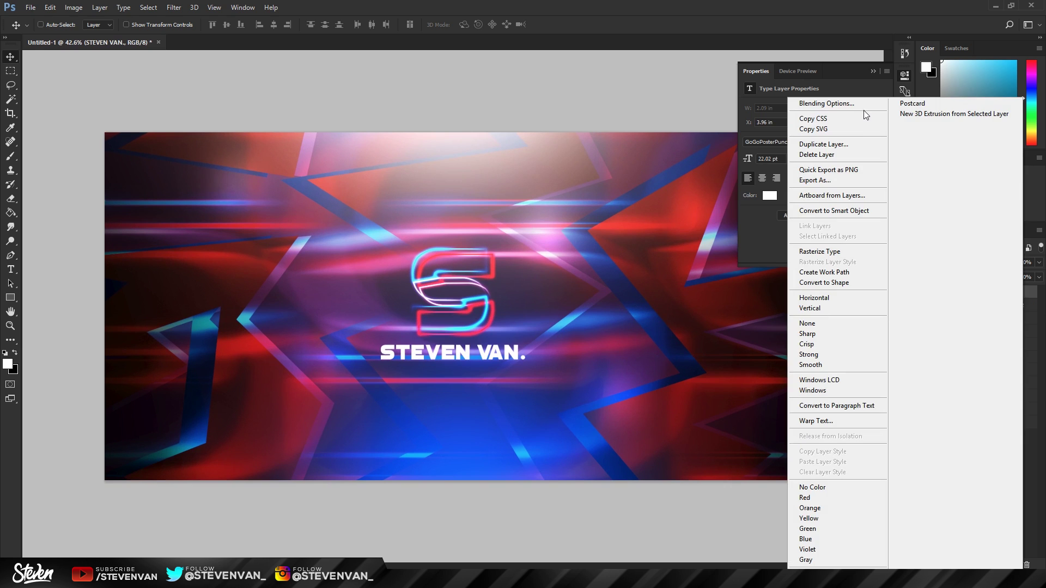
{"action": "left_click", "coordinate": [864, 110]}
{"action": "left_click", "coordinate": [534, 228]}
{"action": "left_click", "coordinate": [660, 181]}
{"action": "left_click", "coordinate": [517, 154]}
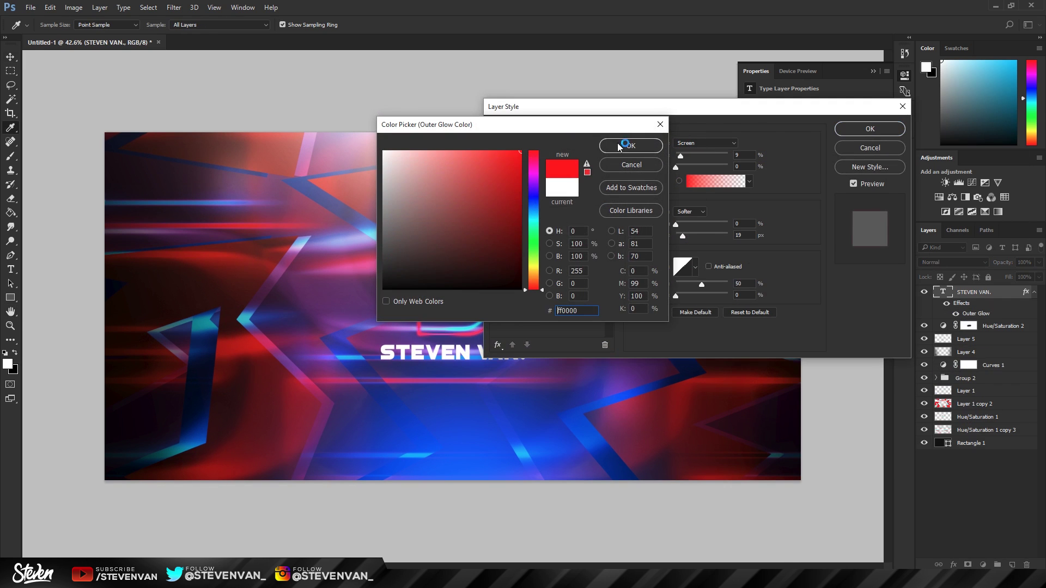
{"action": "left_click", "coordinate": [631, 146]}
{"action": "left_click_drag", "start_coordinate": [681, 236], "coordinate": [710, 239]}
{"action": "key", "text": "Return"}
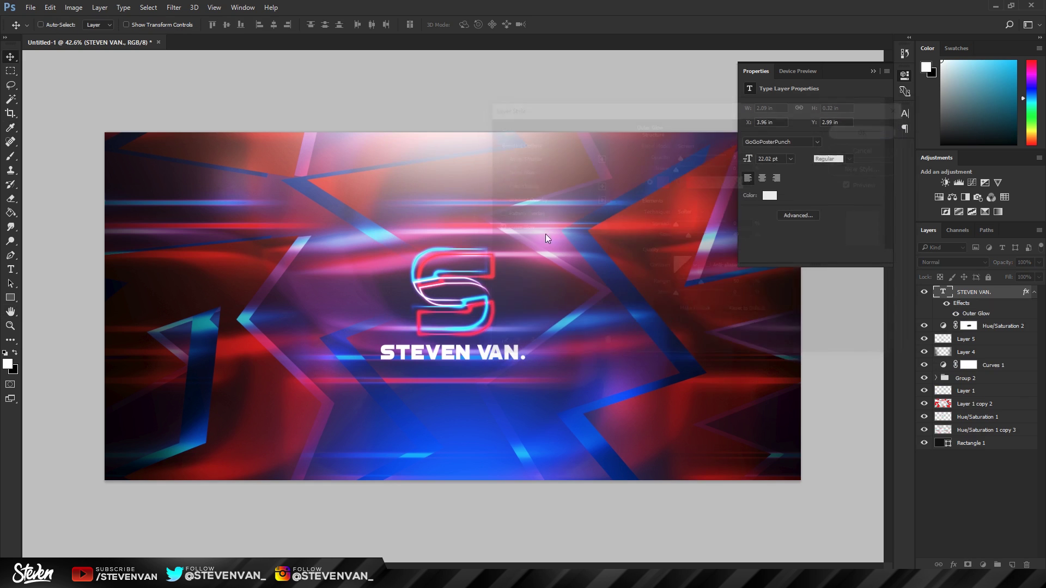
Zoom toward the text and change the Outer Glow to blue at 74% opacity.
{"action": "key", "text": "v"}
{"action": "scroll", "coordinate": [441, 318], "scroll_direction": "up", "scroll_amount": 3}
{"action": "scroll", "coordinate": [456, 390], "scroll_direction": "up", "scroll_amount": 5}
{"action": "right_click", "coordinate": [981, 292]}
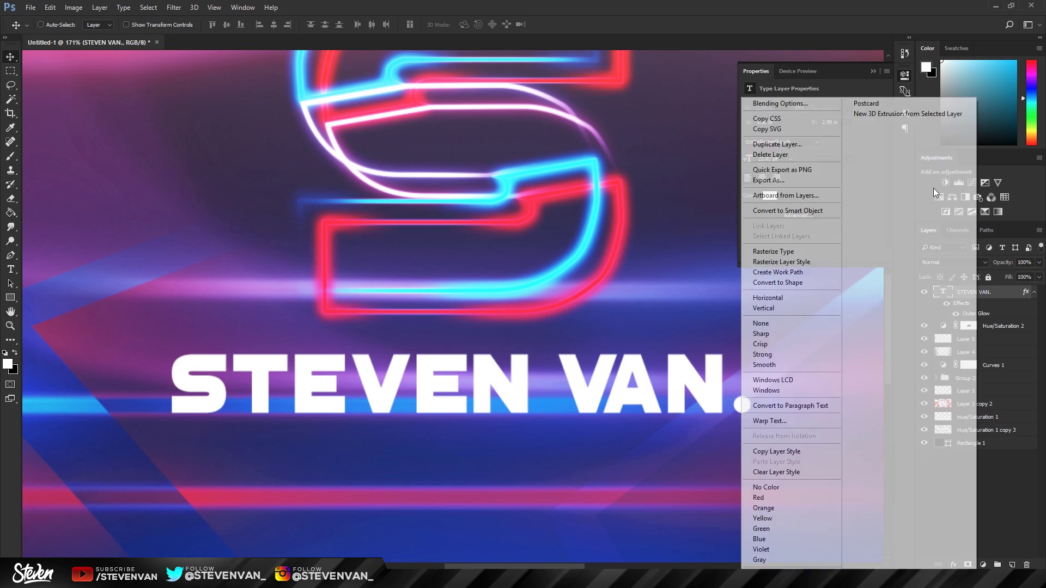
{"action": "key", "text": "Escape"}
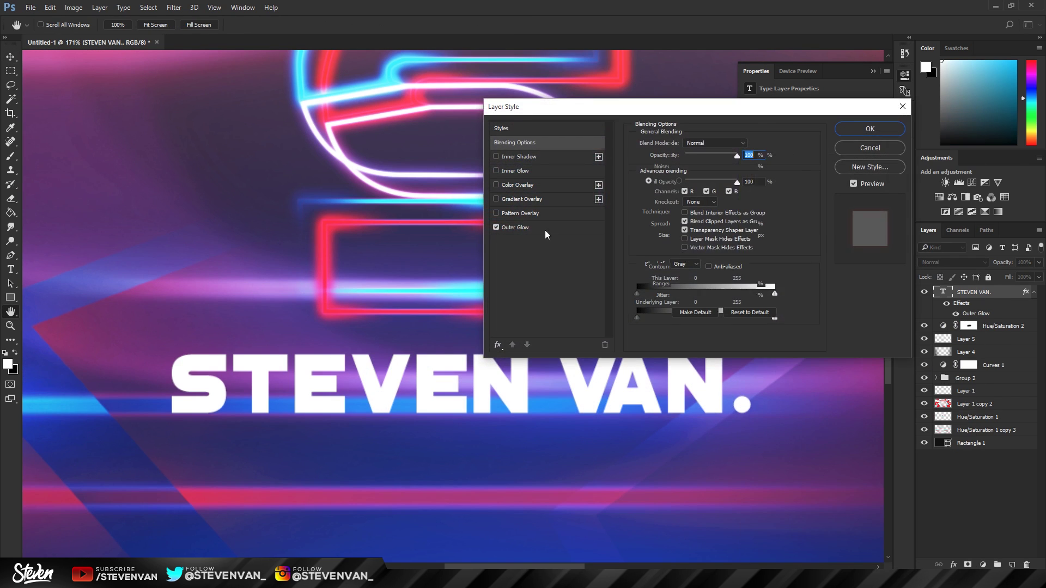
{"action": "left_click", "coordinate": [545, 228]}
{"action": "left_click_drag", "start_coordinate": [702, 159], "coordinate": [719, 158]}
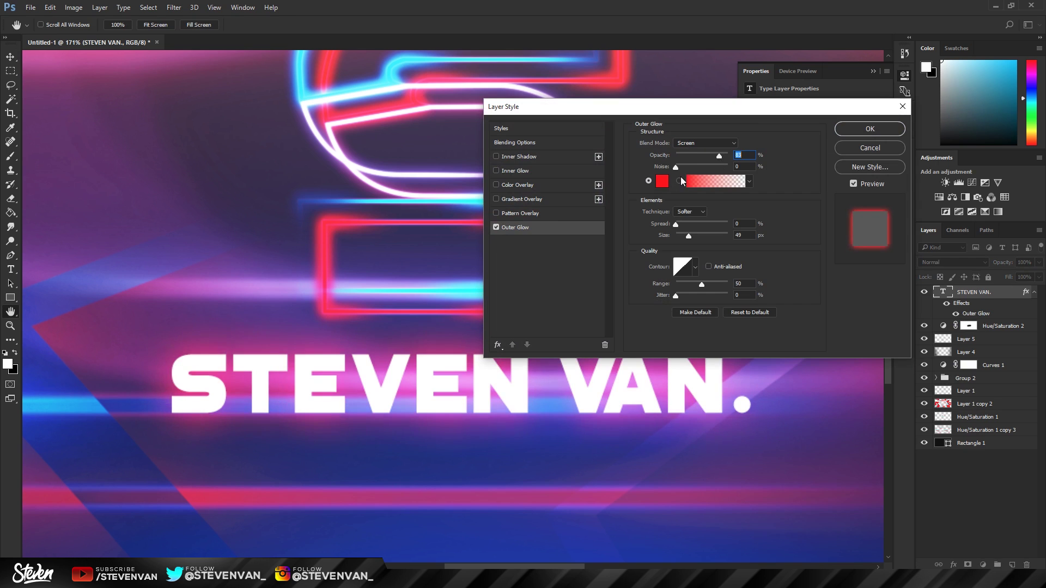
{"action": "left_click", "coordinate": [662, 181]}
{"action": "left_click_drag", "start_coordinate": [537, 218], "coordinate": [535, 212]}
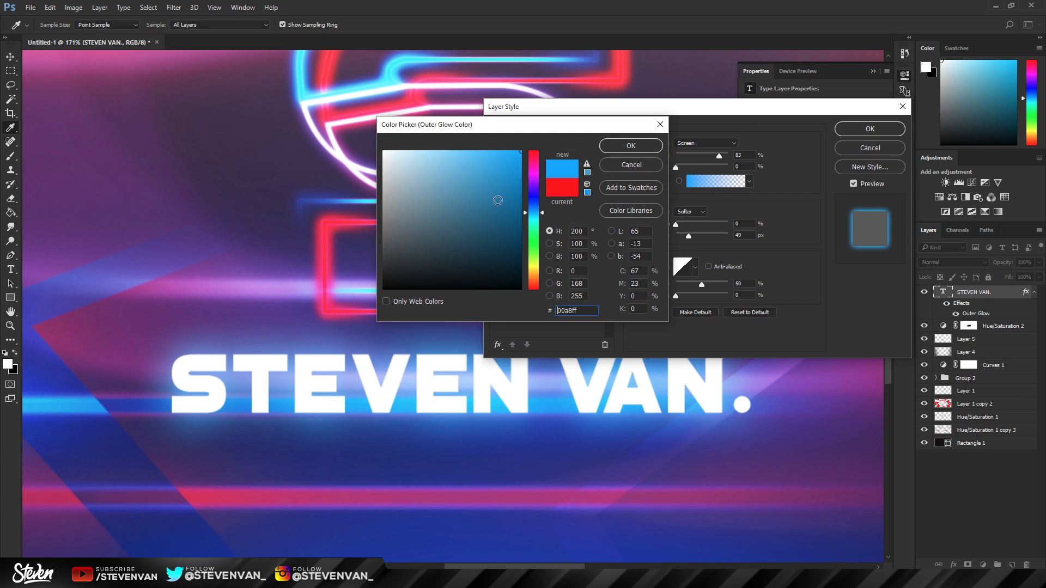
{"action": "left_click", "coordinate": [646, 147]}
Enable a red Inner Glow and add a Normal-blend, Linear Gradient Overlay.
{"action": "left_click", "coordinate": [529, 171]}
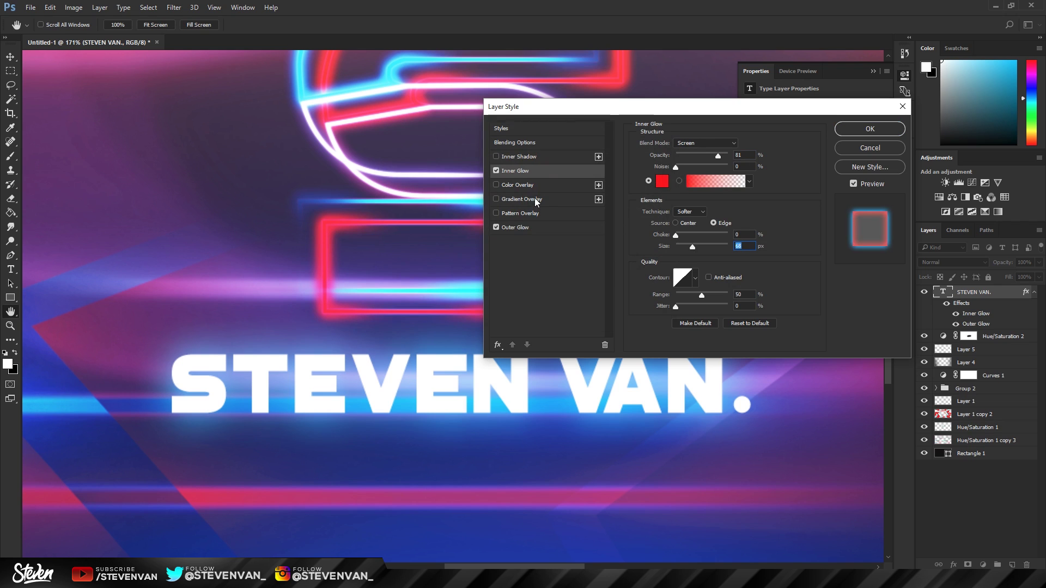
{"action": "left_click", "coordinate": [535, 200]}
{"action": "left_click", "coordinate": [687, 143]}
{"action": "left_click", "coordinate": [691, 145]}
{"action": "left_click", "coordinate": [691, 183]}
{"action": "left_click", "coordinate": [691, 180]}
Set the Gradient Overlay to a grey preset at 17% opacity and apply the styles.
{"action": "left_click", "coordinate": [692, 170]}
{"action": "left_click", "coordinate": [510, 160]}
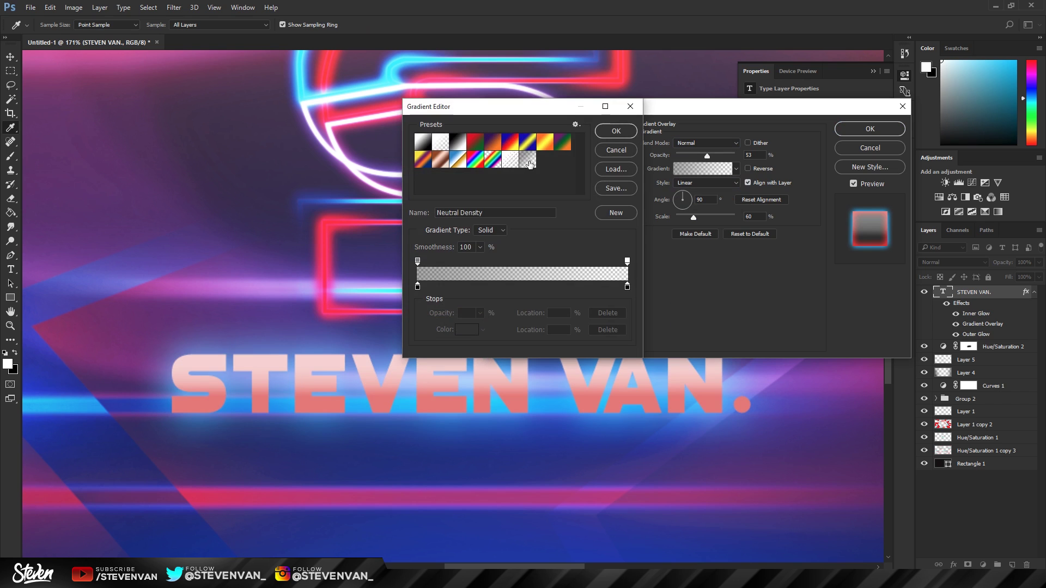
{"action": "left_click", "coordinate": [520, 160]}
{"action": "left_click", "coordinate": [615, 130]}
{"action": "left_click_drag", "start_coordinate": [707, 156], "coordinate": [686, 158]}
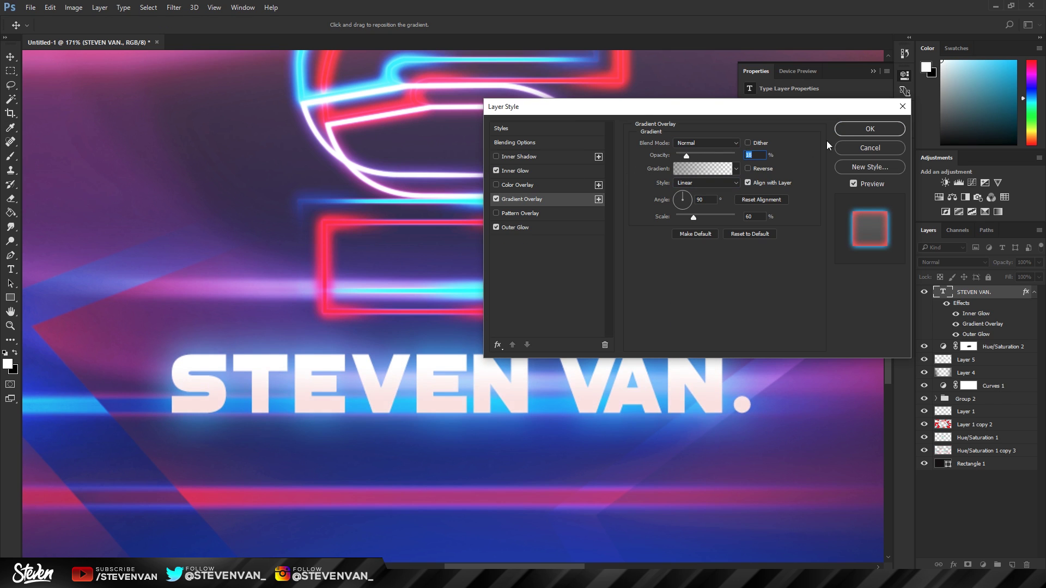
{"action": "left_click", "coordinate": [871, 129]}
Zoom out to fit the whole banner in view and close the floating properties panel.
{"action": "left_click", "coordinate": [10, 325]}
{"action": "left_click_drag", "start_coordinate": [283, 303], "coordinate": [218, 304]}
{"action": "left_click", "coordinate": [871, 70]}
{"action": "left_click_drag", "start_coordinate": [482, 263], "coordinate": [397, 291]}
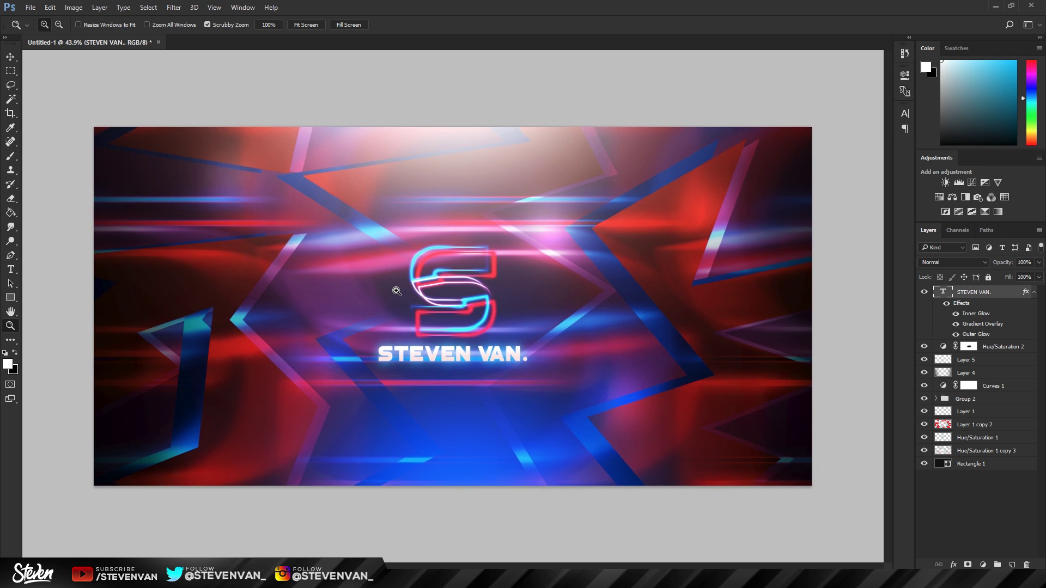
{"action": "left_click", "coordinate": [923, 452]}
{"action": "left_click", "coordinate": [923, 452]}
{"action": "left_click", "coordinate": [923, 452]}
{"action": "left_click", "coordinate": [923, 451]}
{"action": "left_click", "coordinate": [924, 438]}
{"action": "left_click", "coordinate": [924, 439]}
{"action": "left_click", "coordinate": [925, 426]}
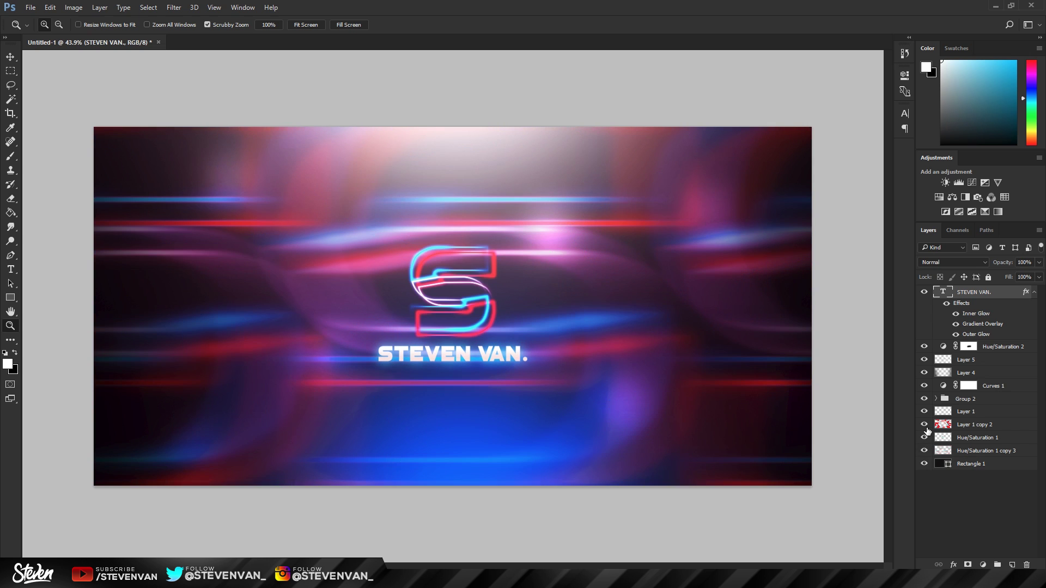
{"action": "left_click", "coordinate": [925, 427]}
{"action": "left_click", "coordinate": [924, 425]}
{"action": "left_click", "coordinate": [924, 426]}
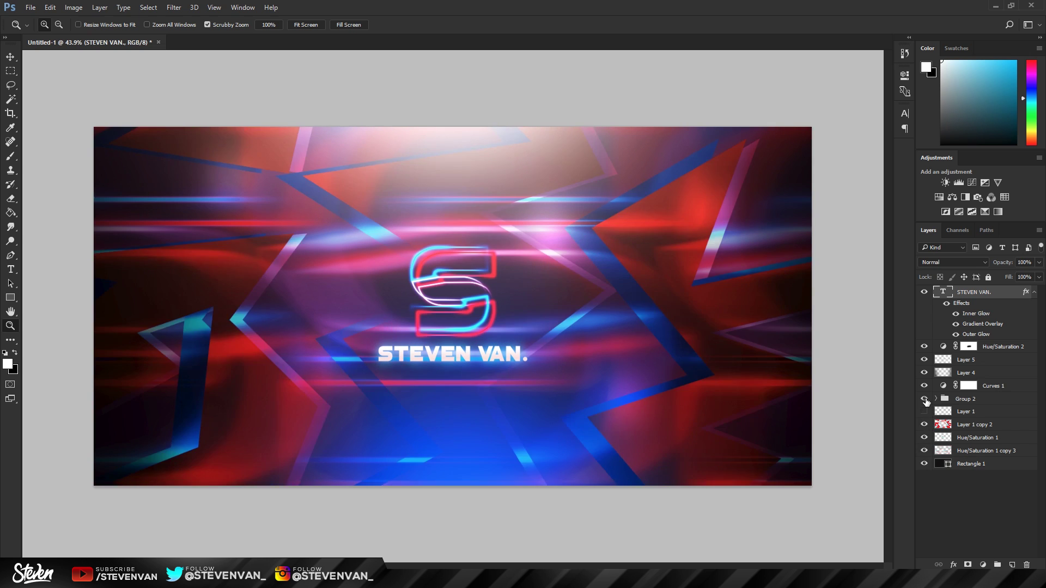
{"action": "left_click", "coordinate": [925, 399]}
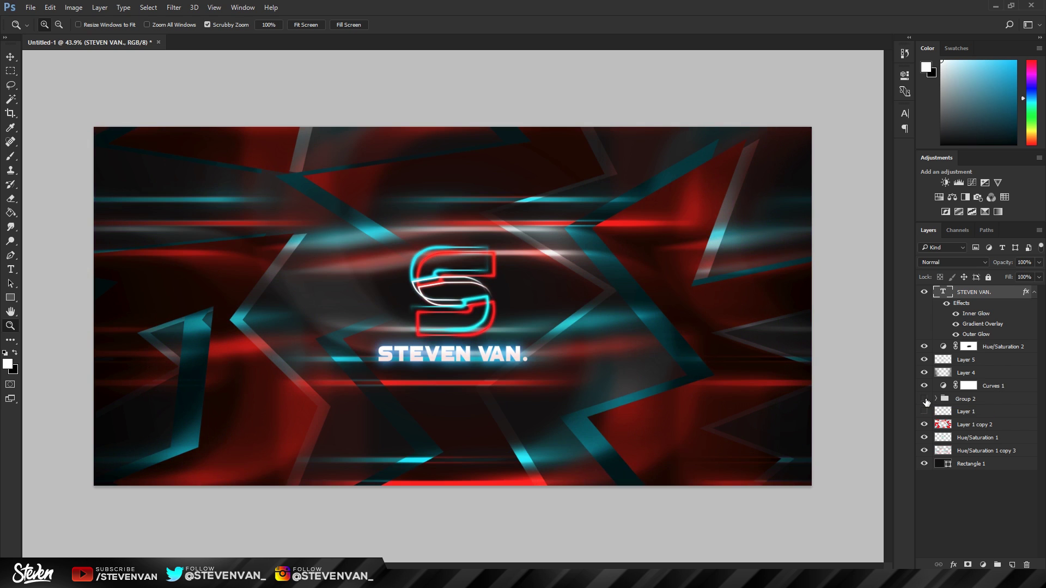
{"action": "left_click", "coordinate": [926, 399]}
{"action": "left_click", "coordinate": [923, 373]}
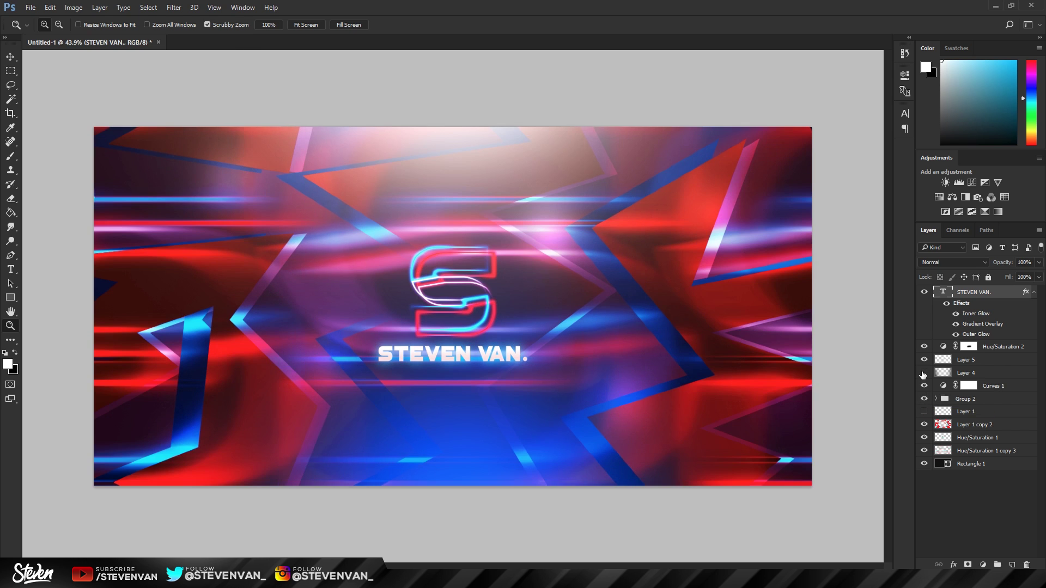
{"action": "left_click", "coordinate": [923, 360]}
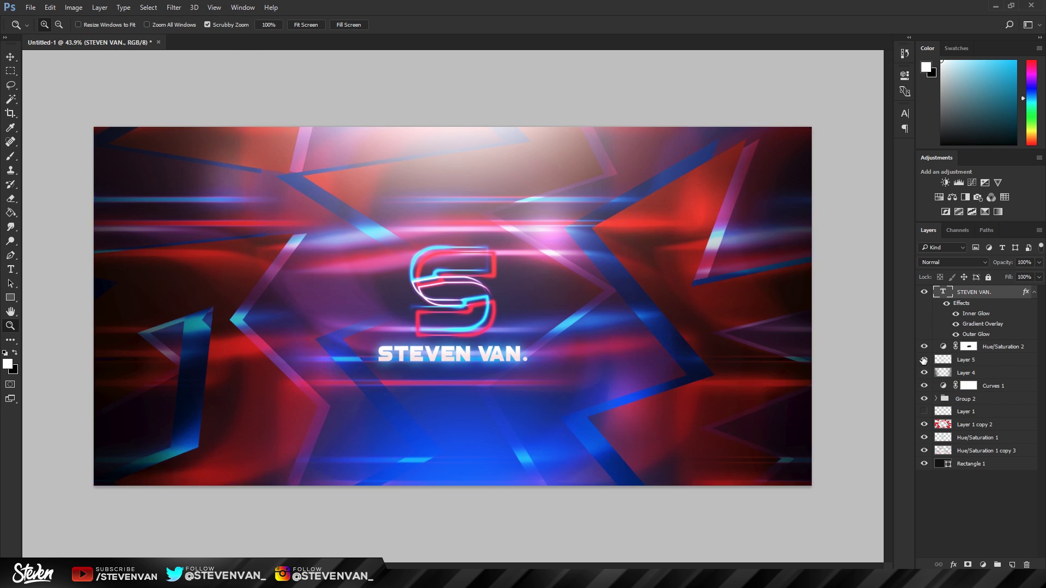
{"action": "mouse_move", "coordinate": [359, 233]}
{"action": "left_mouse_down"}
{"action": "mouse_move", "coordinate": [305, 235]}
{"action": "mouse_move", "coordinate": [347, 235]}
{"action": "left_mouse_up"}
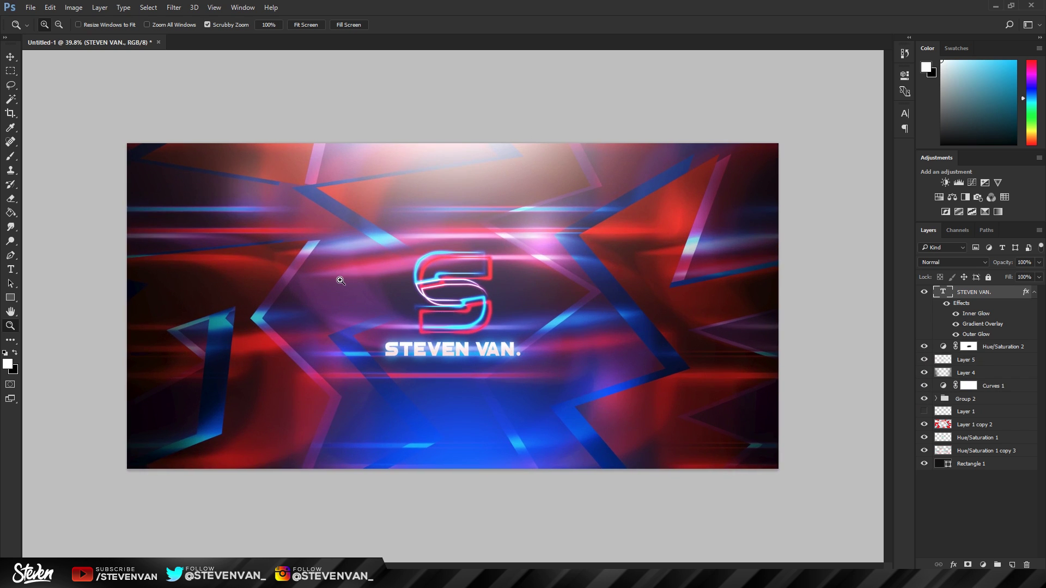
{"action": "left_click_drag", "start_coordinate": [341, 280], "coordinate": [353, 269]}
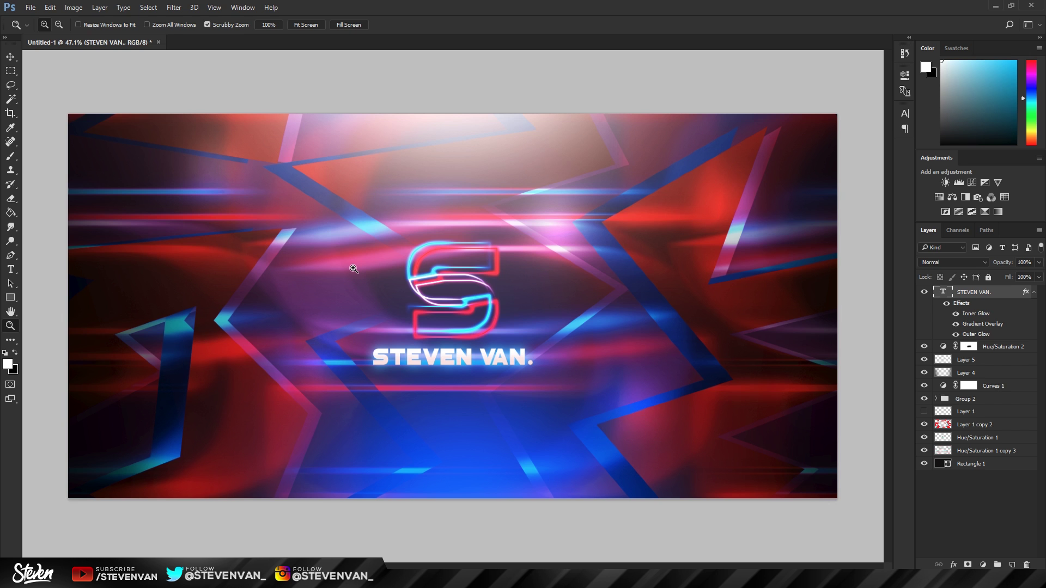
{"action": "left_click_drag", "start_coordinate": [353, 269], "coordinate": [325, 292]}
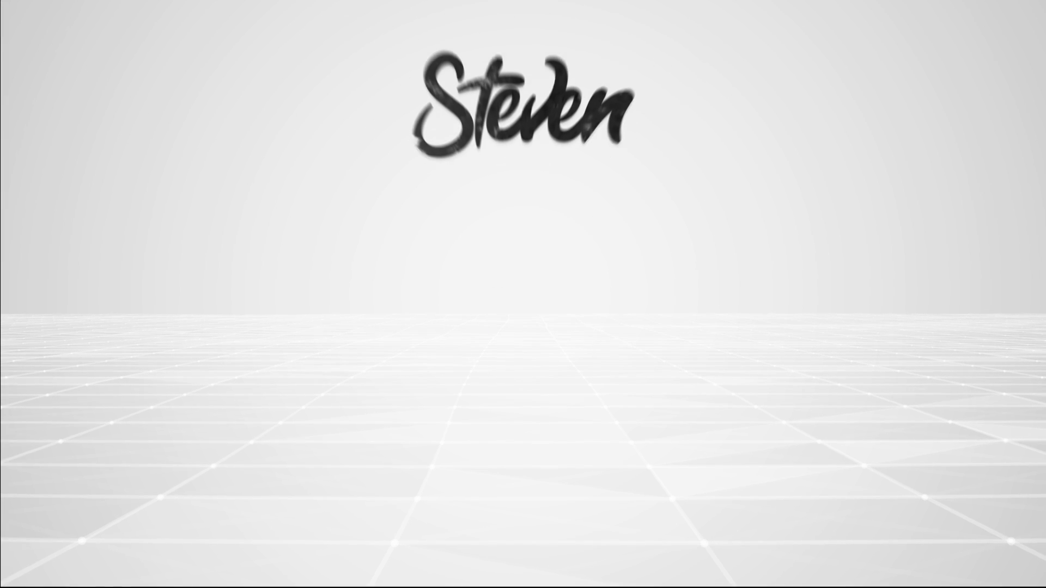